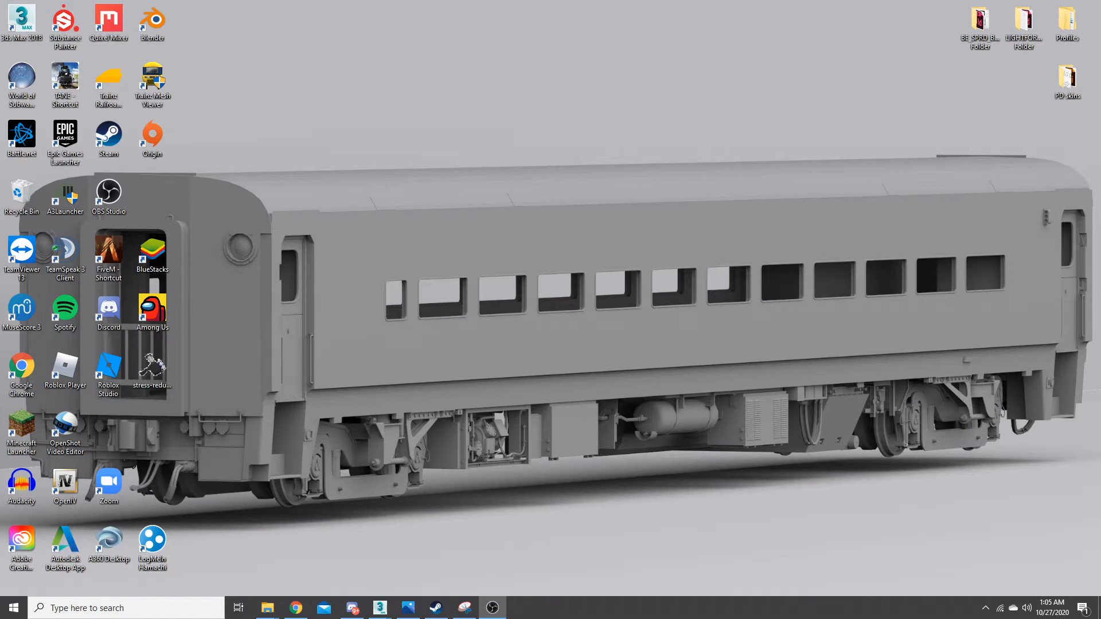
- Switch to the open 3ds Max window with the untitled scene
{"action": "mouse_move", "coordinate": [488, 605]}
{"action": "mouse_move", "coordinate": [380, 608]}
{"action": "left_click", "coordinate": [521, 548]}
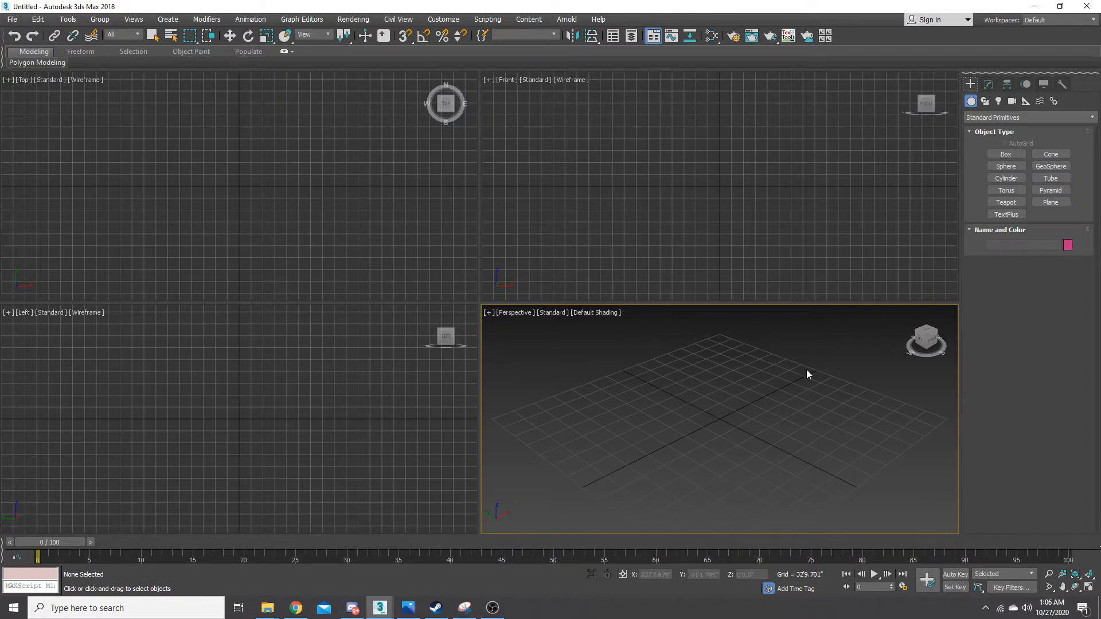
- Start a Line spline in the Front view with a straight horizontal base segment just below the origin, crossing the vertical axis
{"action": "scroll", "coordinate": [731, 189], "scroll_direction": "up", "scroll_amount": 5}
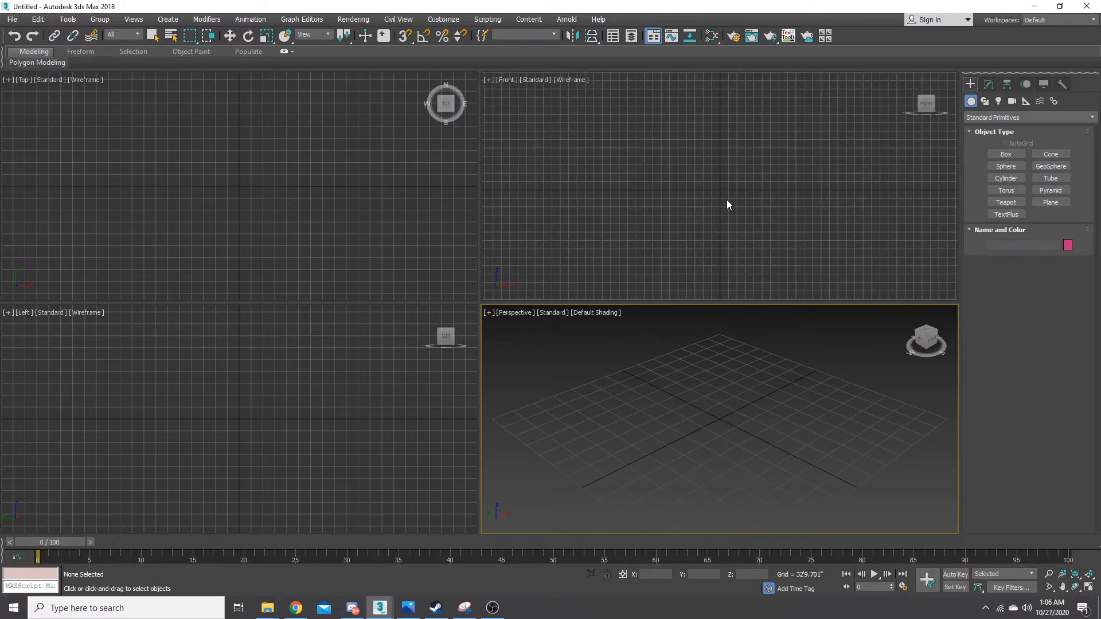
{"action": "scroll", "coordinate": [711, 183], "scroll_direction": "up", "scroll_amount": 2}
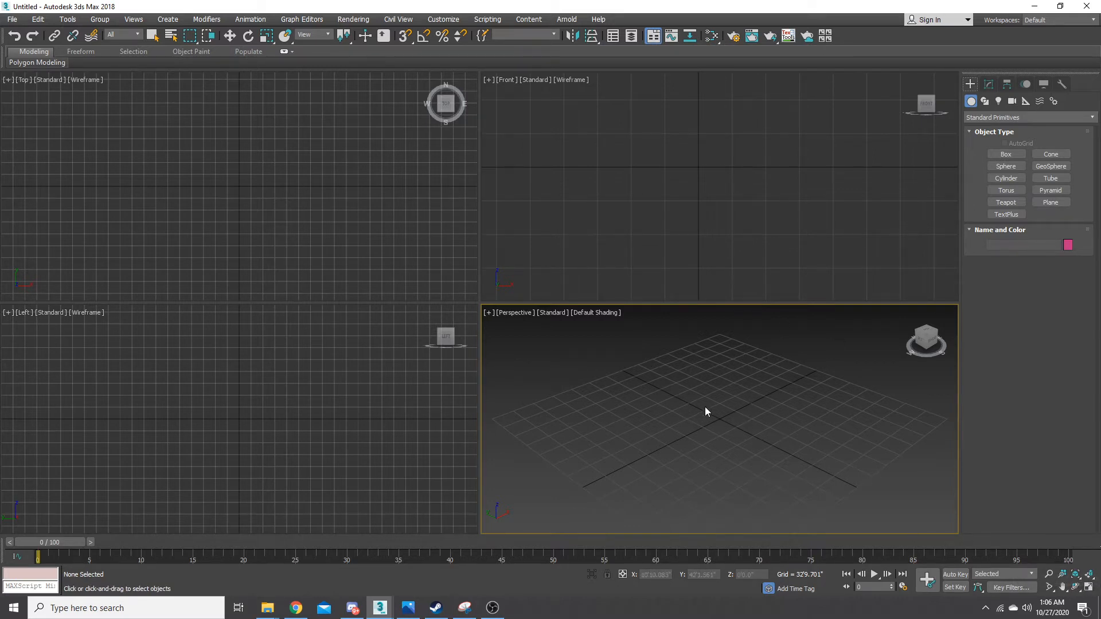
{"action": "middle_click_drag", "start_coordinate": [696, 182], "coordinate": [717, 220]}
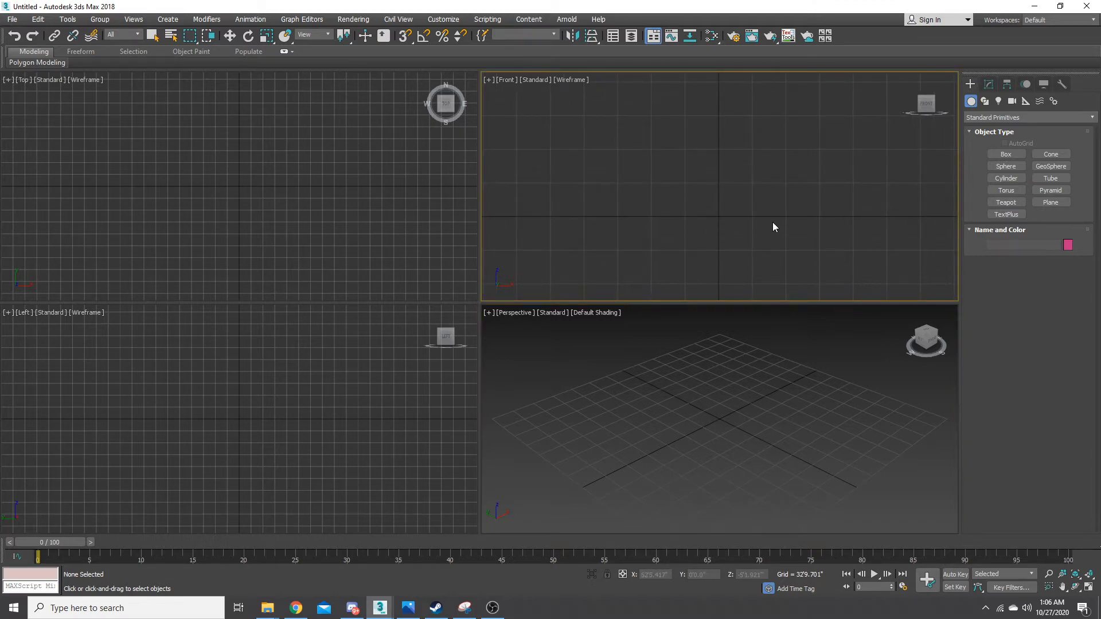
{"action": "left_click", "coordinate": [989, 117]}
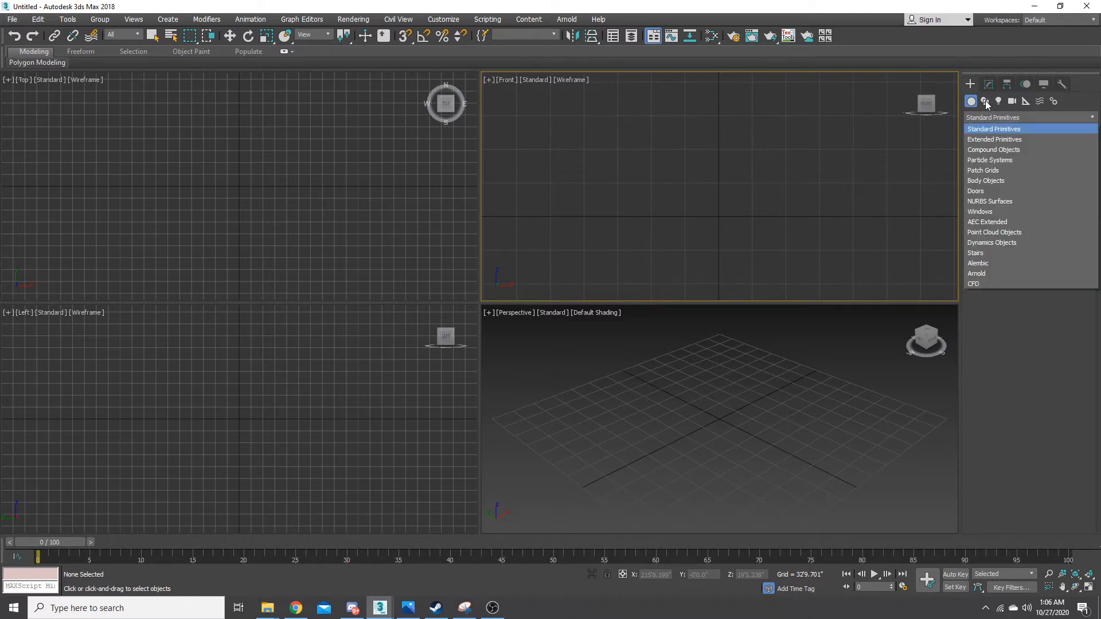
{"action": "left_click", "coordinate": [985, 101]}
{"action": "left_click", "coordinate": [1001, 164]}
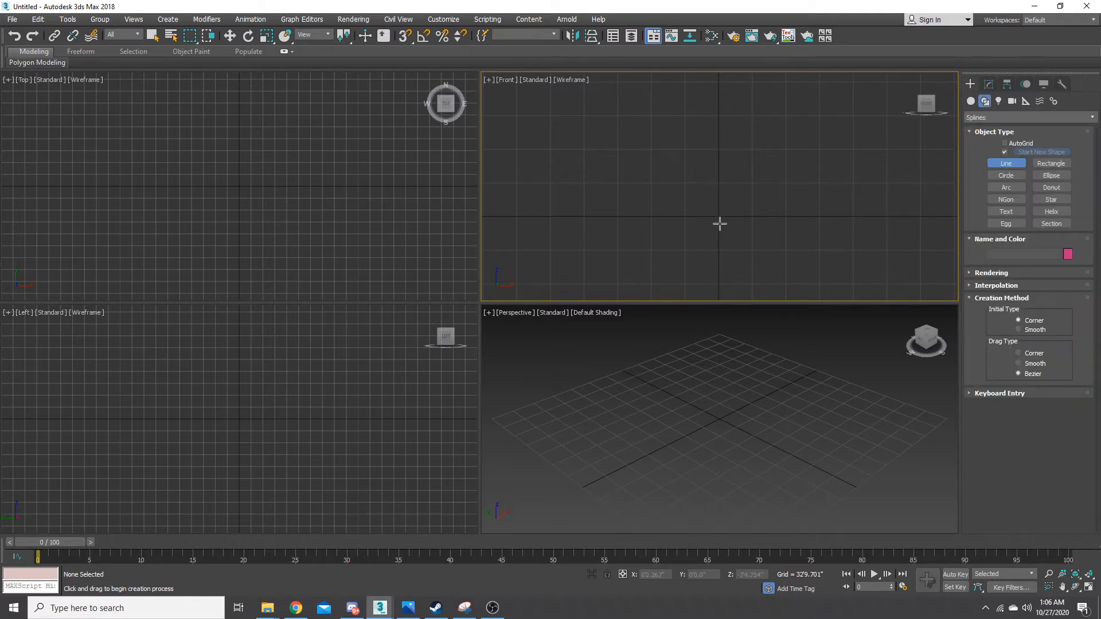
{"action": "middle_click_drag", "start_coordinate": [720, 223], "coordinate": [708, 214]}
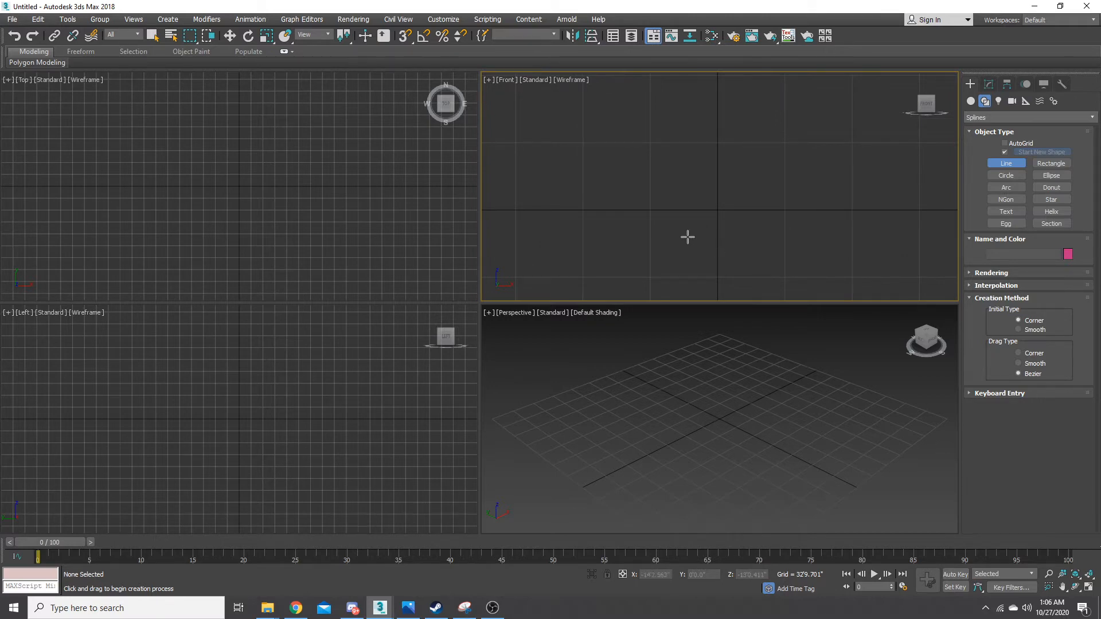
{"action": "left_click", "coordinate": [648, 236]}
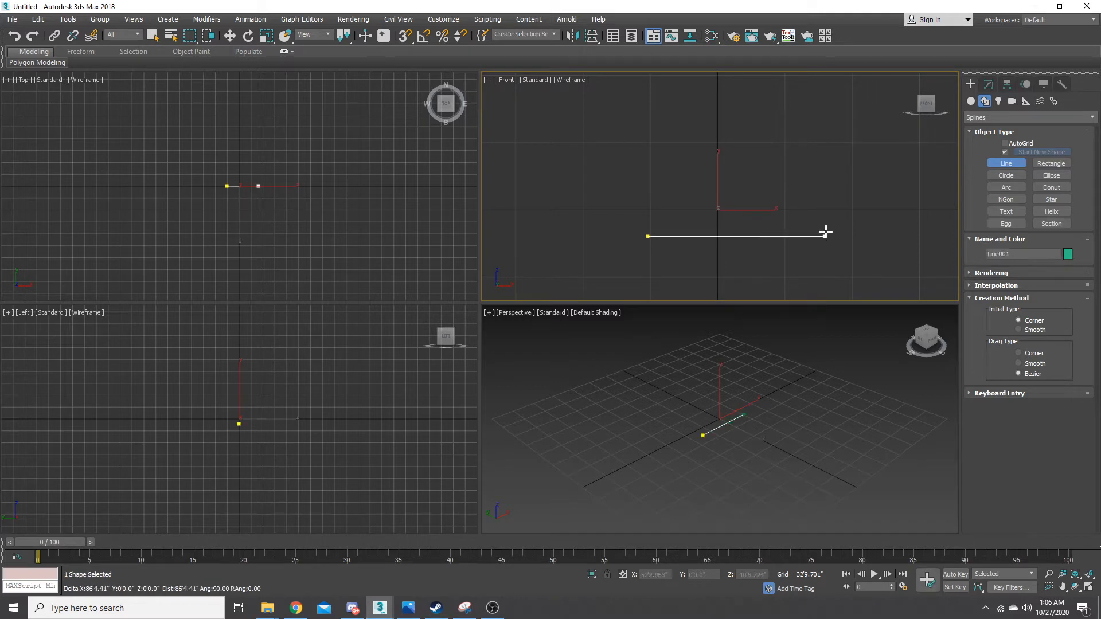
{"action": "left_click", "coordinate": [907, 236]}
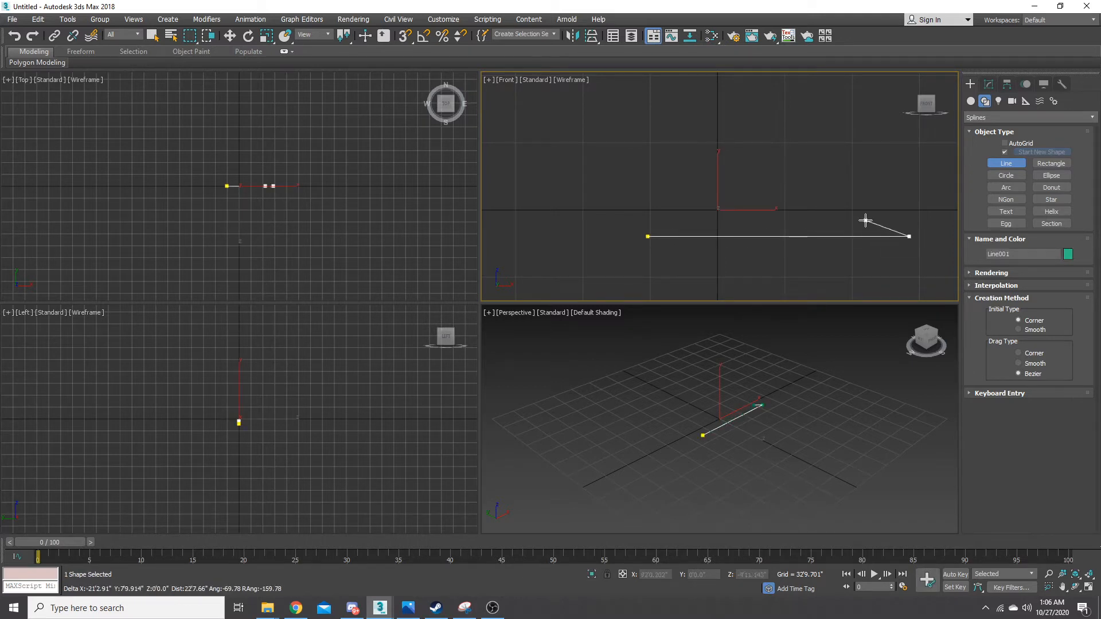
- Continue the line from the base's end with corner points curving outward and up to form the profile's side
{"action": "scroll", "coordinate": [865, 219], "scroll_direction": "down", "scroll_amount": 2}
{"action": "middle_click_drag", "start_coordinate": [892, 204], "coordinate": [770, 223]}
{"action": "left_click", "coordinate": [799, 222]}
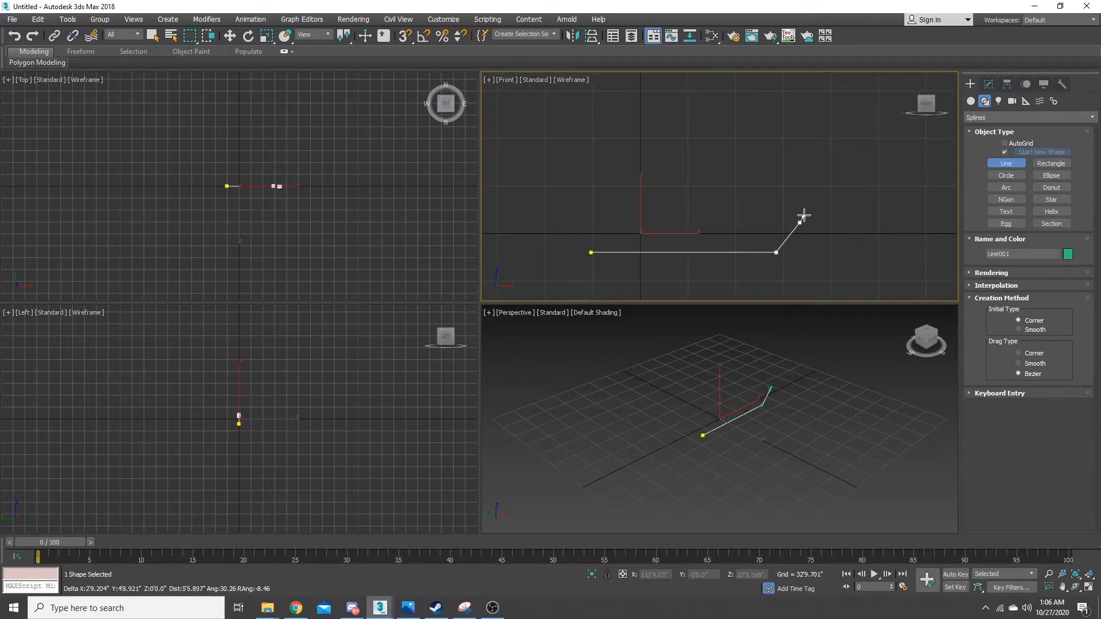
{"action": "left_click", "coordinate": [806, 208]}
{"action": "left_click", "coordinate": [812, 189]}
{"action": "left_click", "coordinate": [813, 174]}
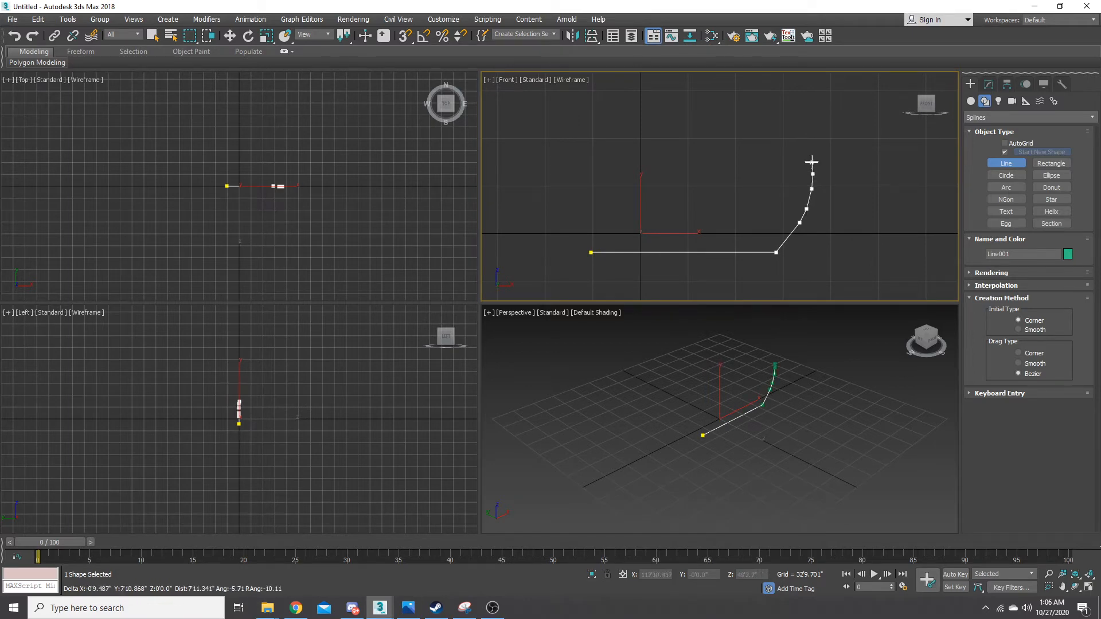
{"action": "left_click", "coordinate": [812, 150]}
{"action": "left_click", "coordinate": [807, 123]}
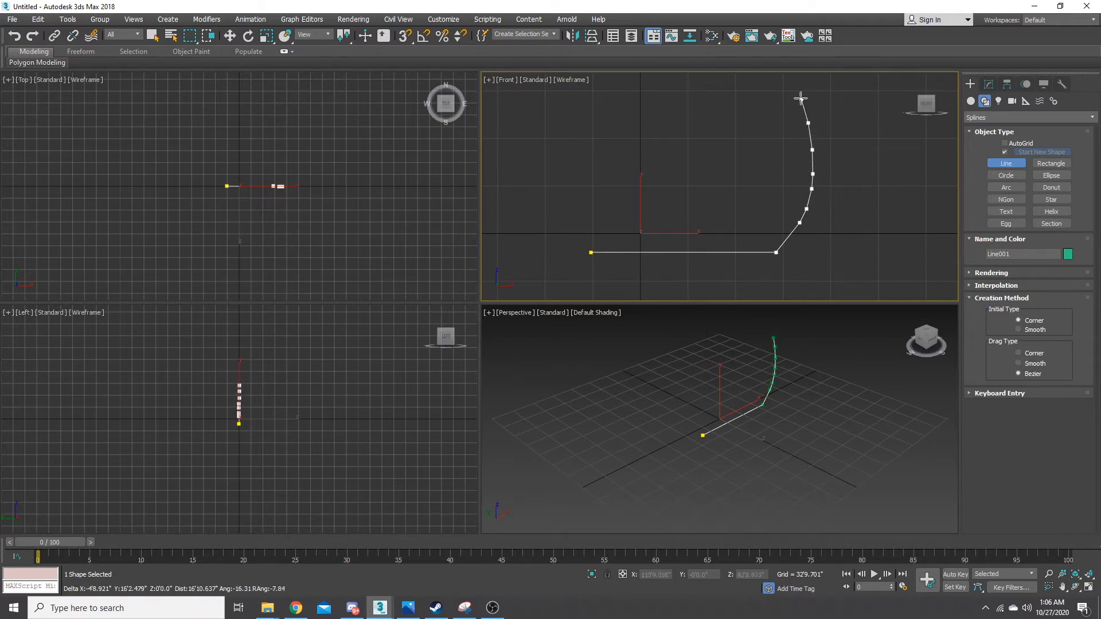
- Curve the line inward over the top with further corner points, ending on the vertical centre axis, and finish the spline
{"action": "middle_click_drag", "start_coordinate": [800, 95], "coordinate": [819, 155]}
{"action": "left_click", "coordinate": [818, 154]}
{"action": "left_click", "coordinate": [802, 128]}
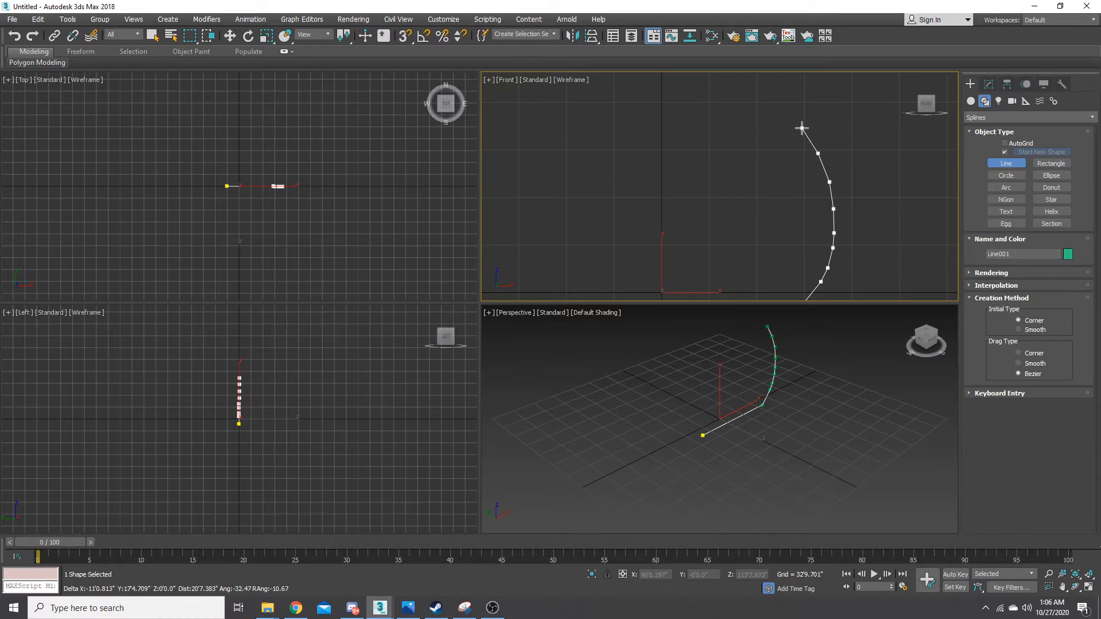
{"action": "left_click", "coordinate": [782, 117]}
{"action": "left_click", "coordinate": [753, 111]}
{"action": "left_click", "coordinate": [737, 109]}
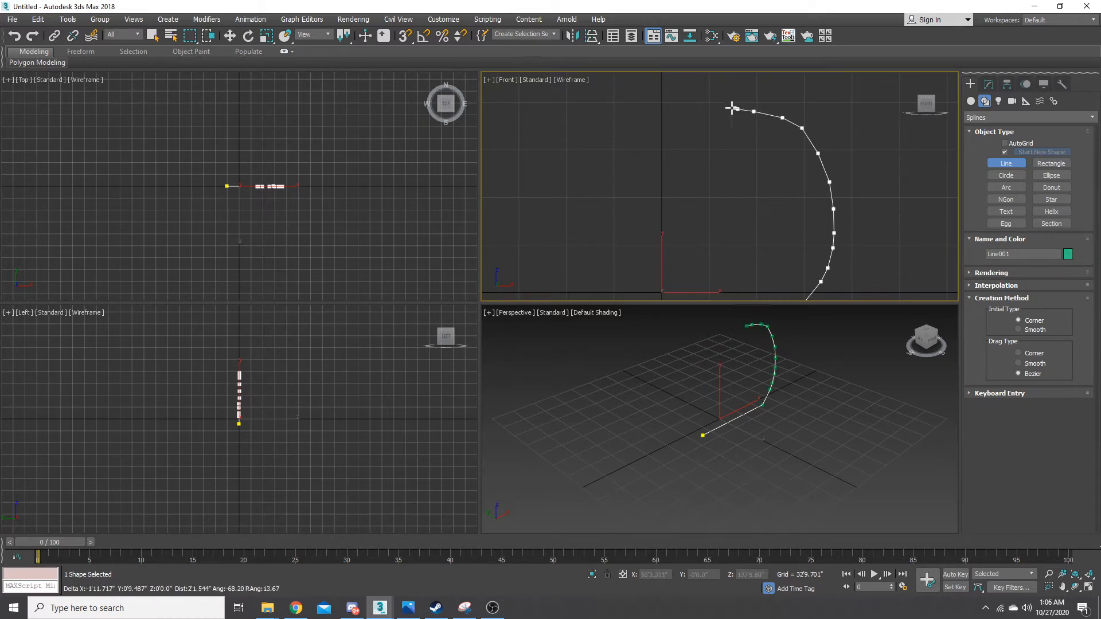
{"action": "left_click", "coordinate": [701, 104]}
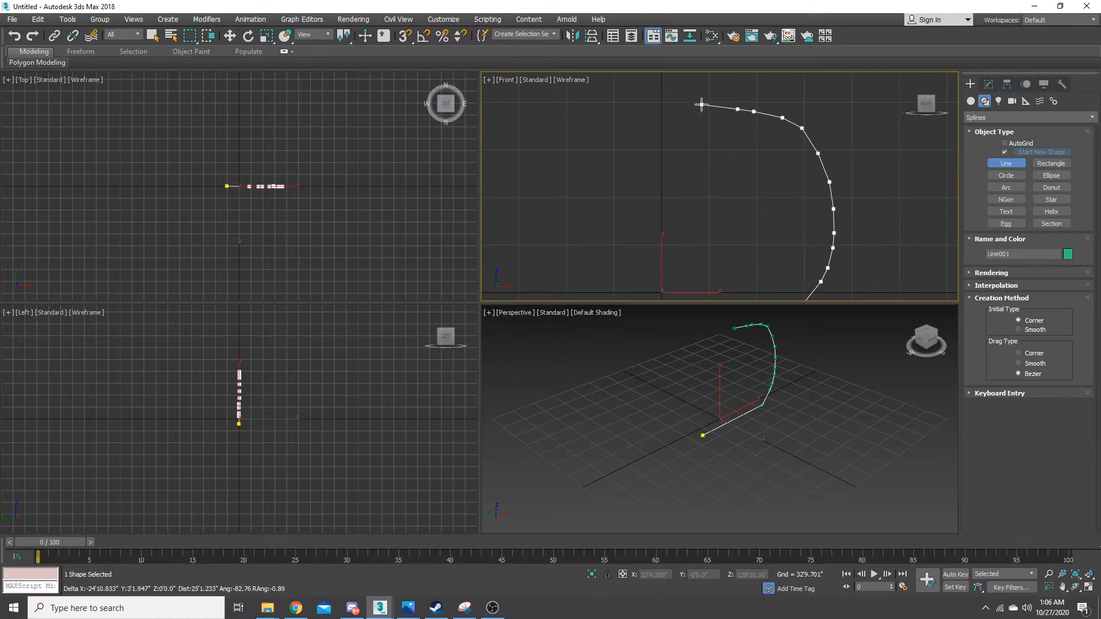
{"action": "left_click", "coordinate": [662, 104]}
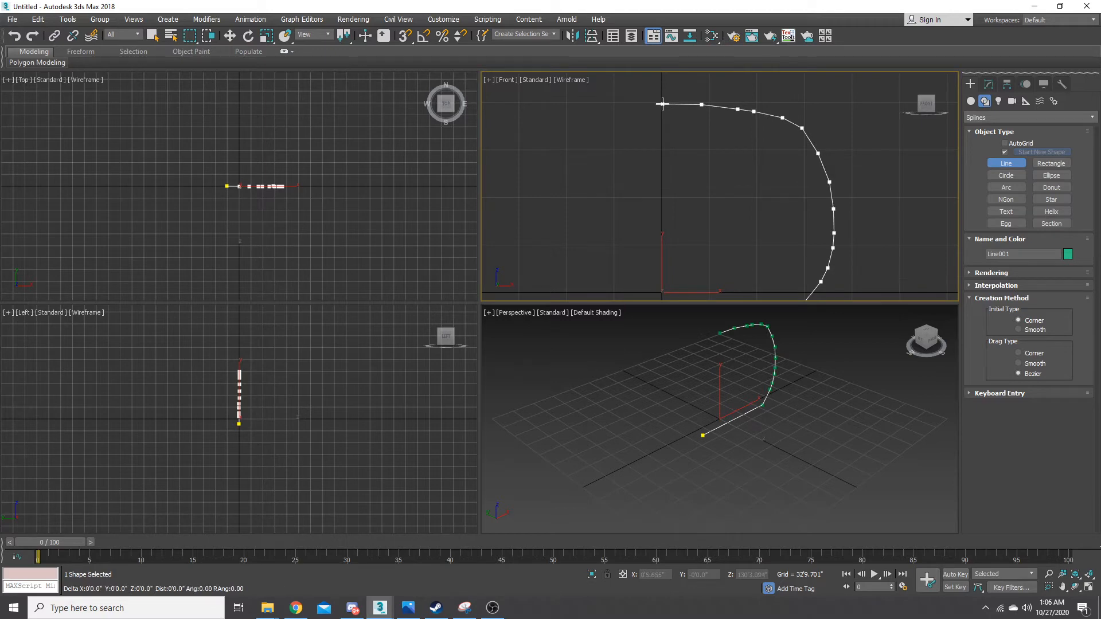
{"action": "right_click", "coordinate": [663, 104]}
- With 3D snap on, move the base line's free end vertex along X to align with the top end vertex
{"action": "scroll", "coordinate": [717, 163], "scroll_direction": "down", "scroll_amount": 3}
{"action": "scroll", "coordinate": [728, 175], "scroll_direction": "up", "scroll_amount": 3}
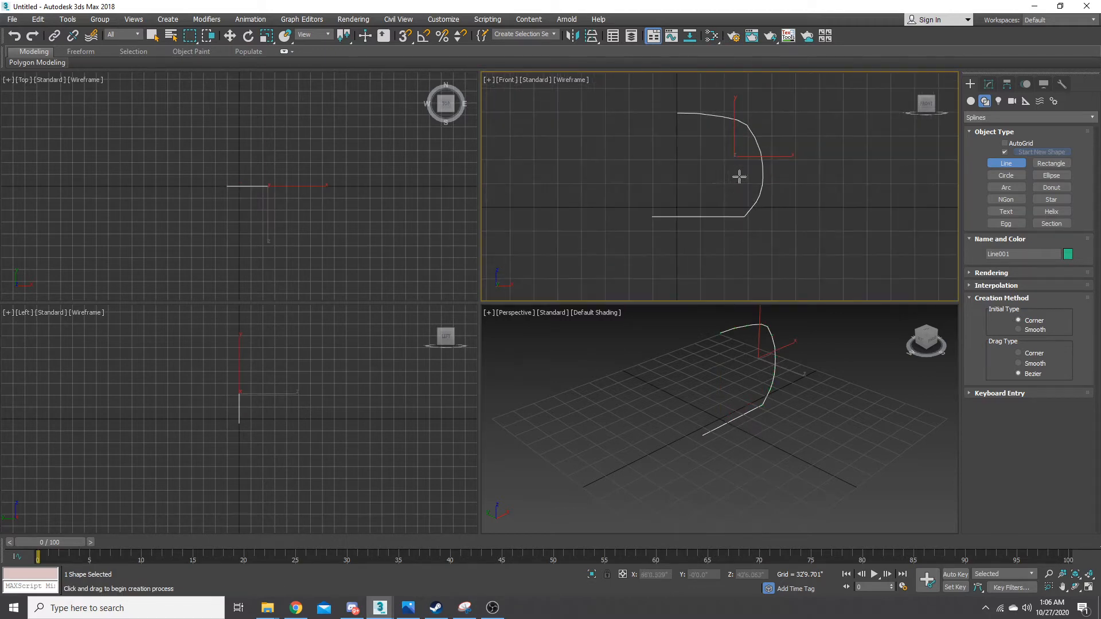
{"action": "middle_click_drag", "start_coordinate": [716, 202], "coordinate": [738, 234]}
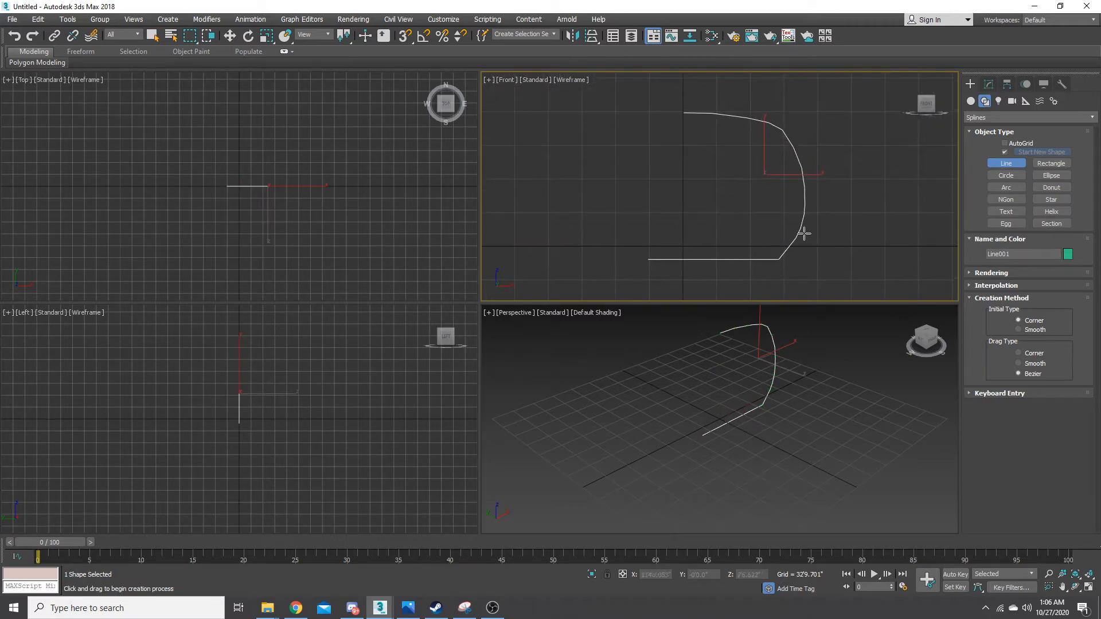
{"action": "left_click", "coordinate": [988, 85]}
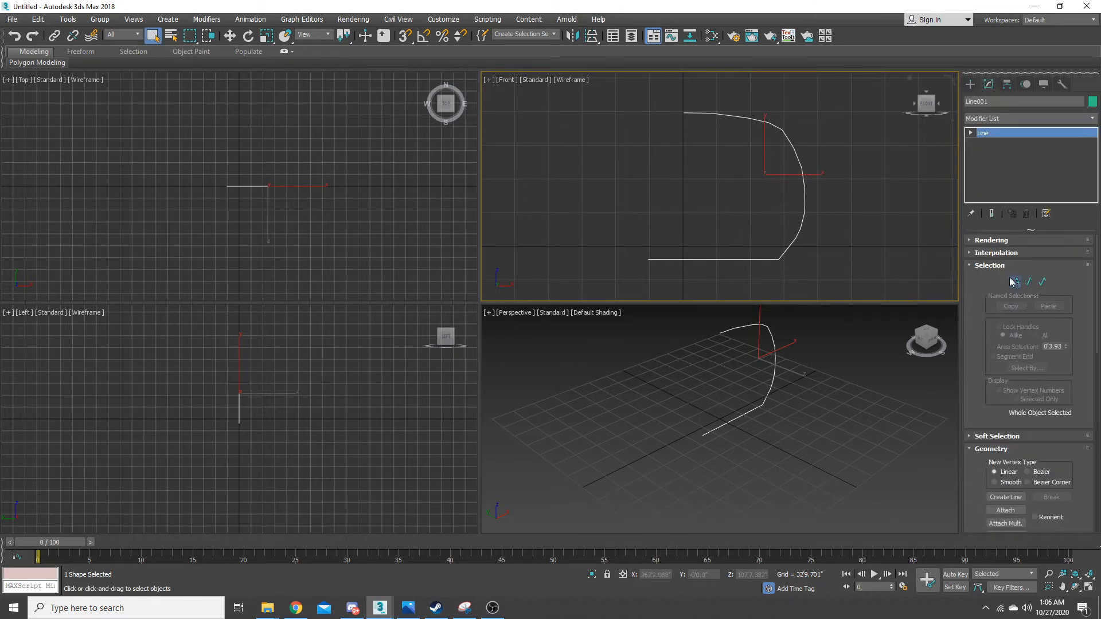
{"action": "left_click_drag", "start_coordinate": [566, 246], "coordinate": [680, 283]}
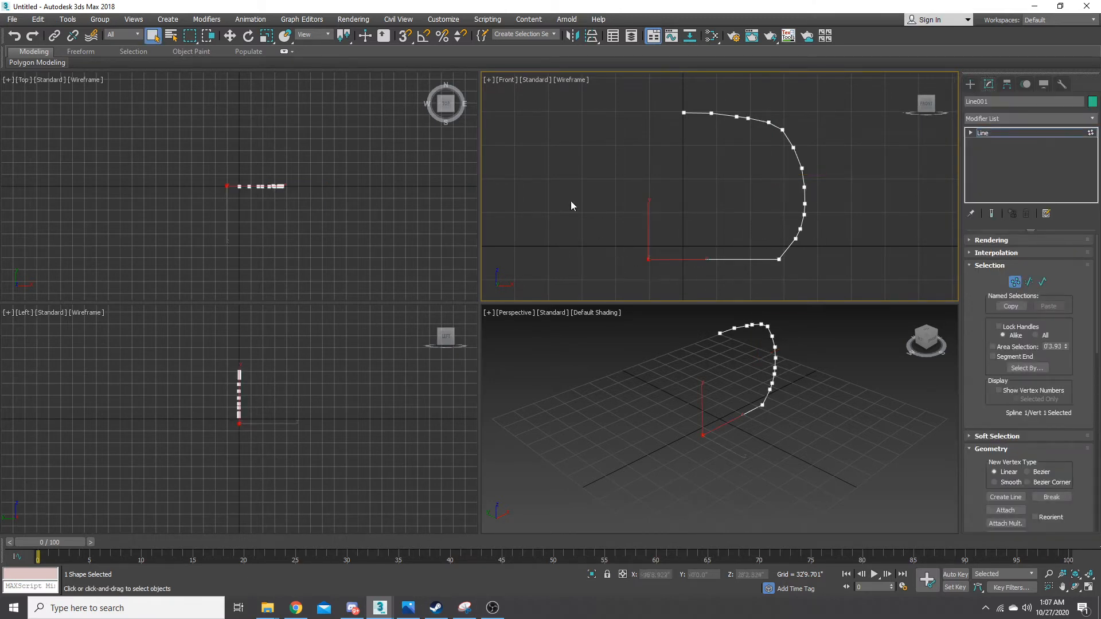
{"action": "left_click", "coordinate": [405, 36]}
{"action": "left_click", "coordinate": [229, 36]}
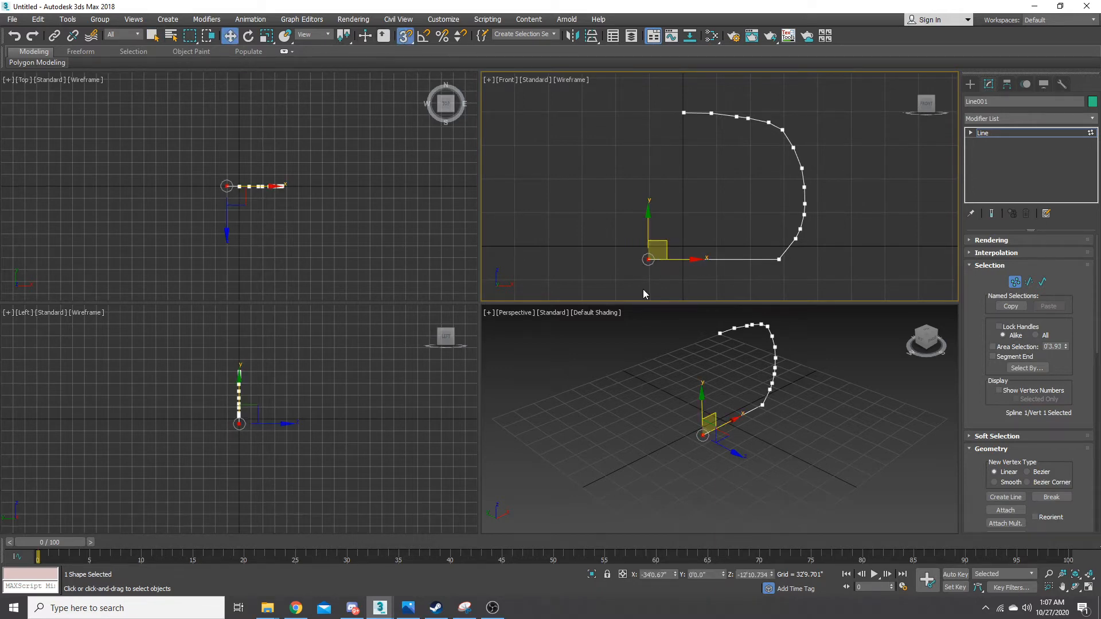
{"action": "left_click_drag", "start_coordinate": [677, 260], "coordinate": [683, 114]}
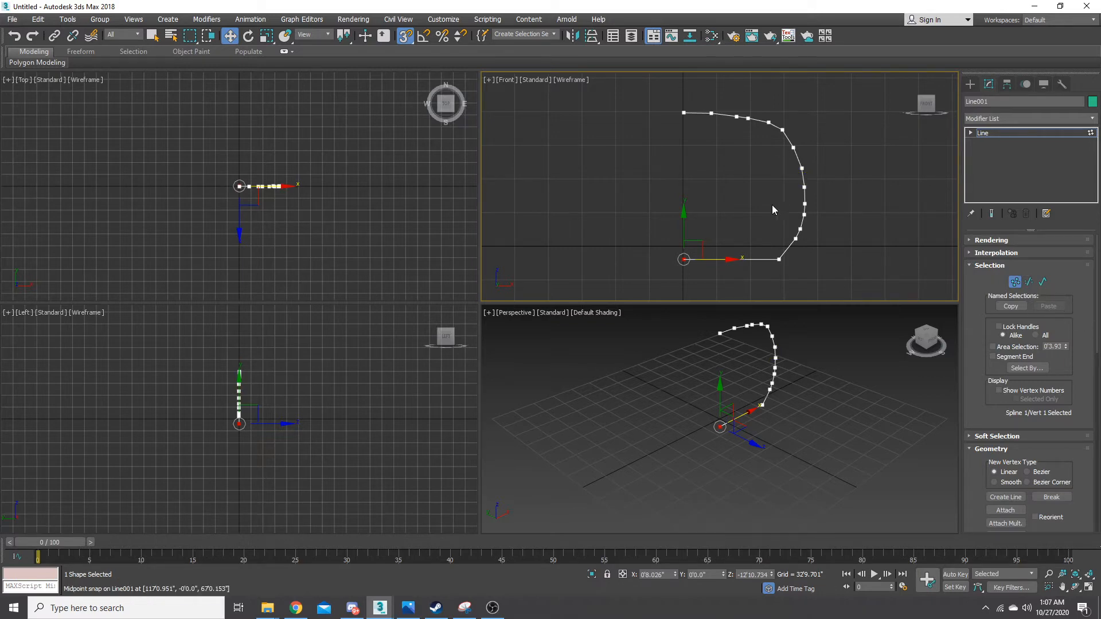
- Move only the half profile's pivot along X onto the centre line through its two end vertices
{"action": "left_click", "coordinate": [970, 84]}
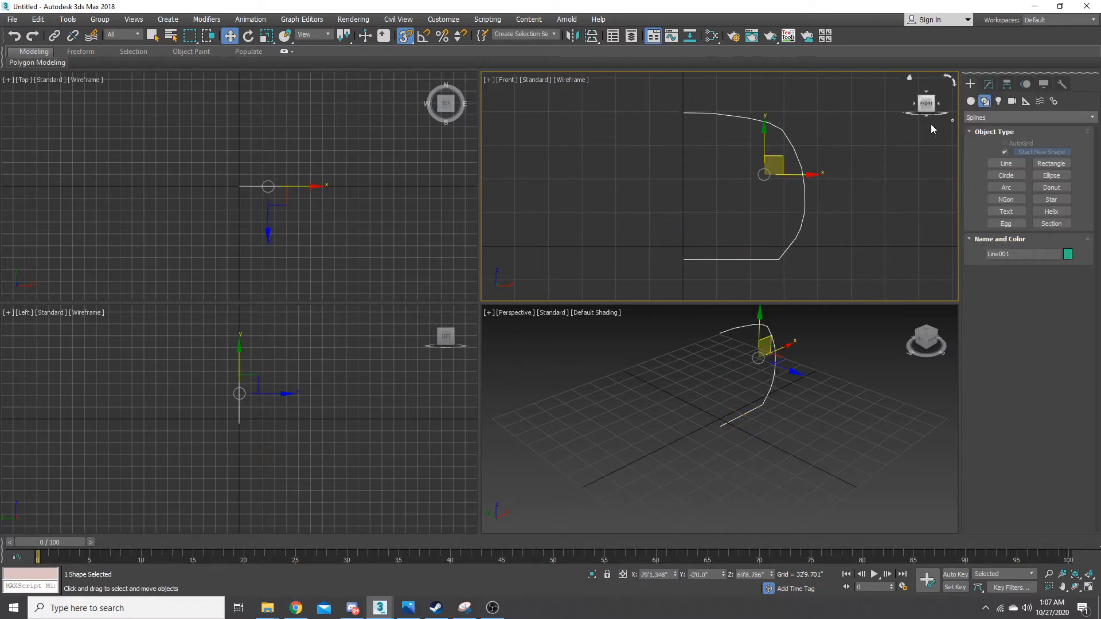
{"action": "left_click", "coordinate": [1006, 84]}
{"action": "left_click", "coordinate": [1020, 161]}
{"action": "left_click_drag", "start_coordinate": [788, 175], "coordinate": [682, 260]}
{"action": "left_click", "coordinate": [969, 85]}
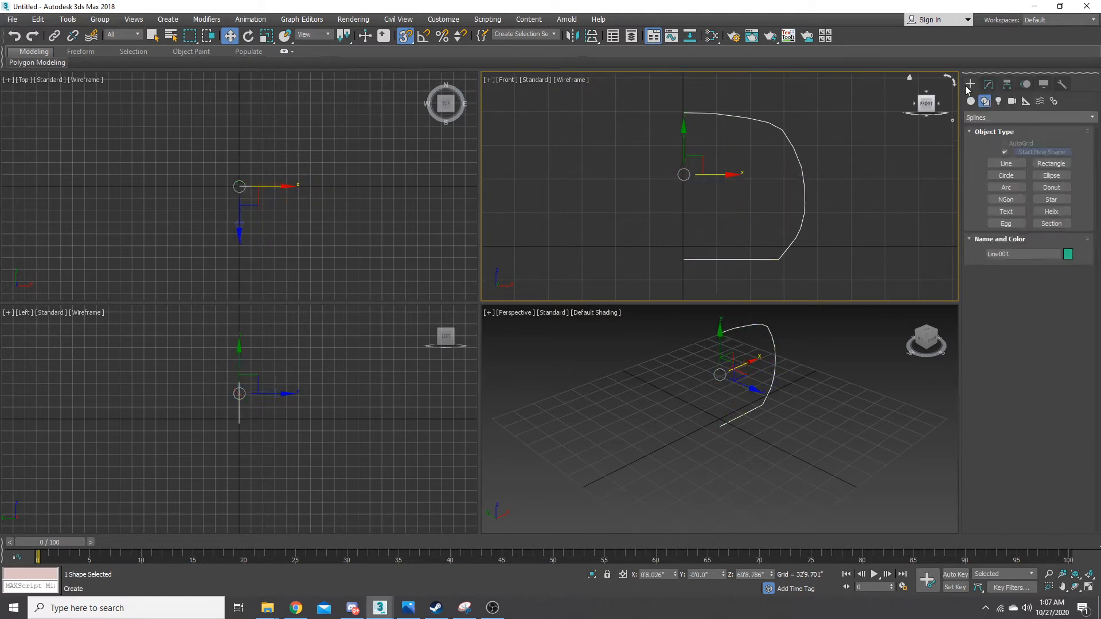
- Clone the half-profile spline in place as a Copy named Line002
{"action": "right_click", "coordinate": [803, 214]}
{"action": "left_click", "coordinate": [820, 282]}
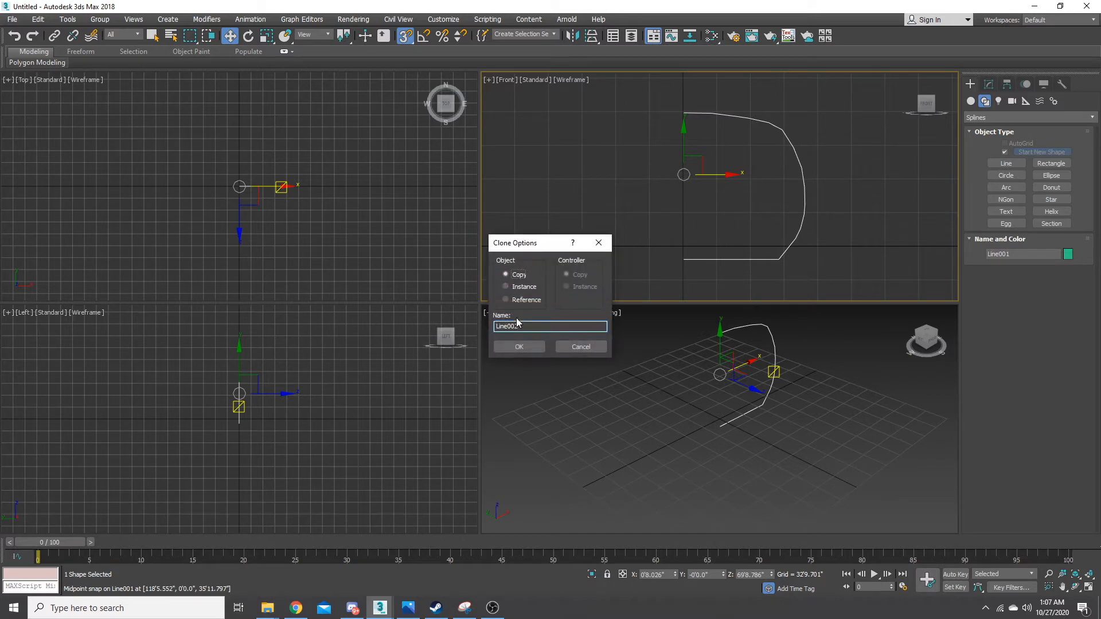
{"action": "left_click", "coordinate": [519, 346]}
- Rotate the cloned spline 180° about its vertical axis with angle snap on, so it mirrors the original half
{"action": "left_click", "coordinate": [247, 36]}
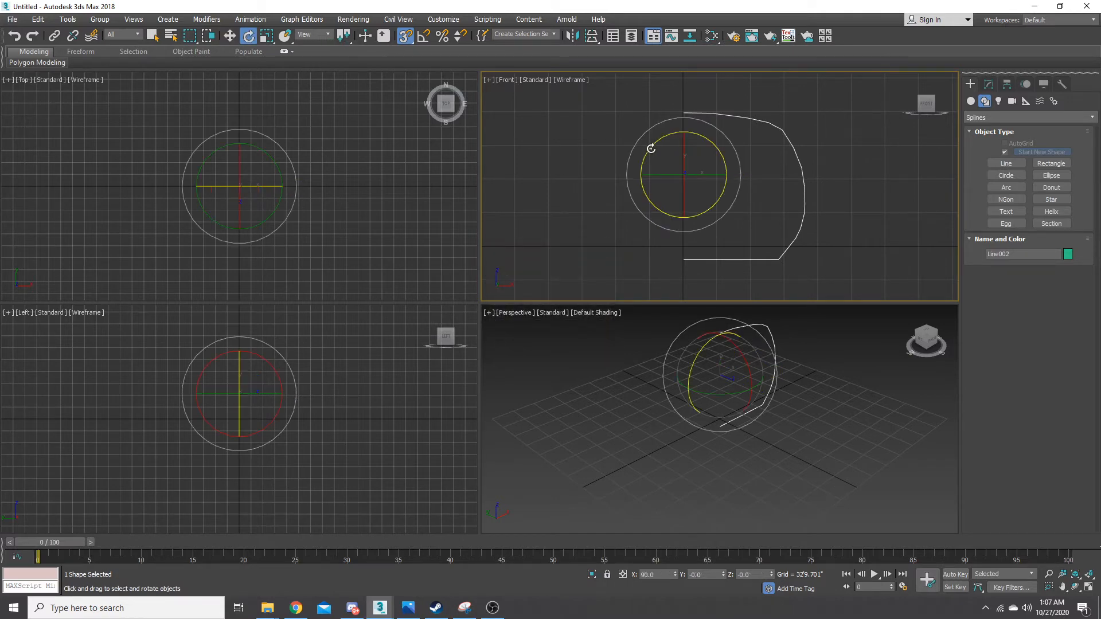
{"action": "left_click_drag", "start_coordinate": [705, 177], "coordinate": [571, 159]}
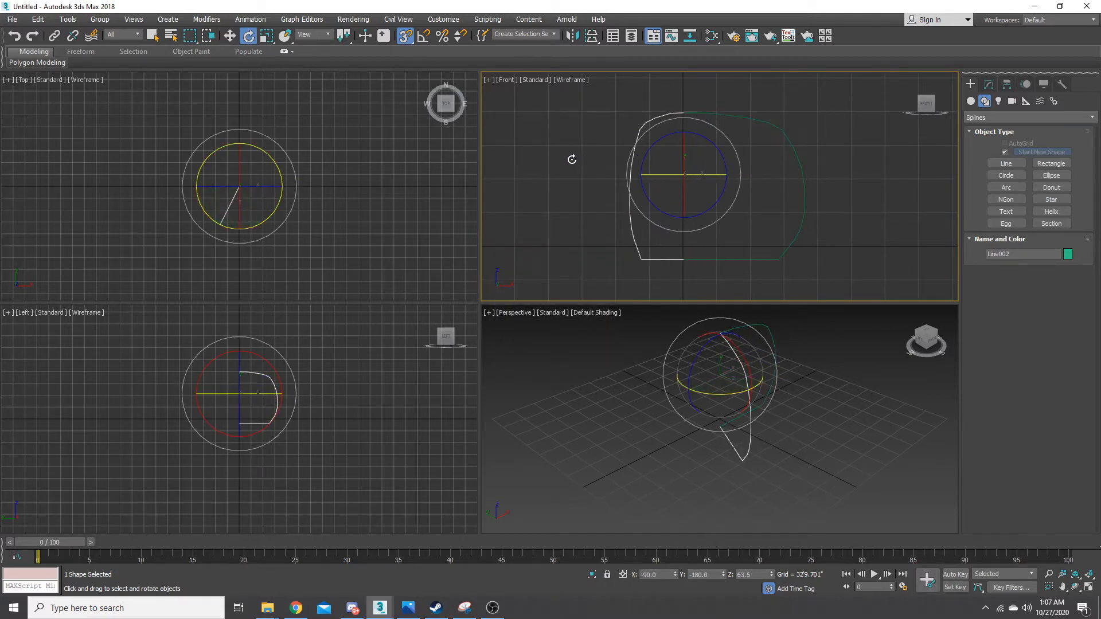
{"action": "key", "text": "ctrl+z"}
{"action": "left_click", "coordinate": [424, 37]}
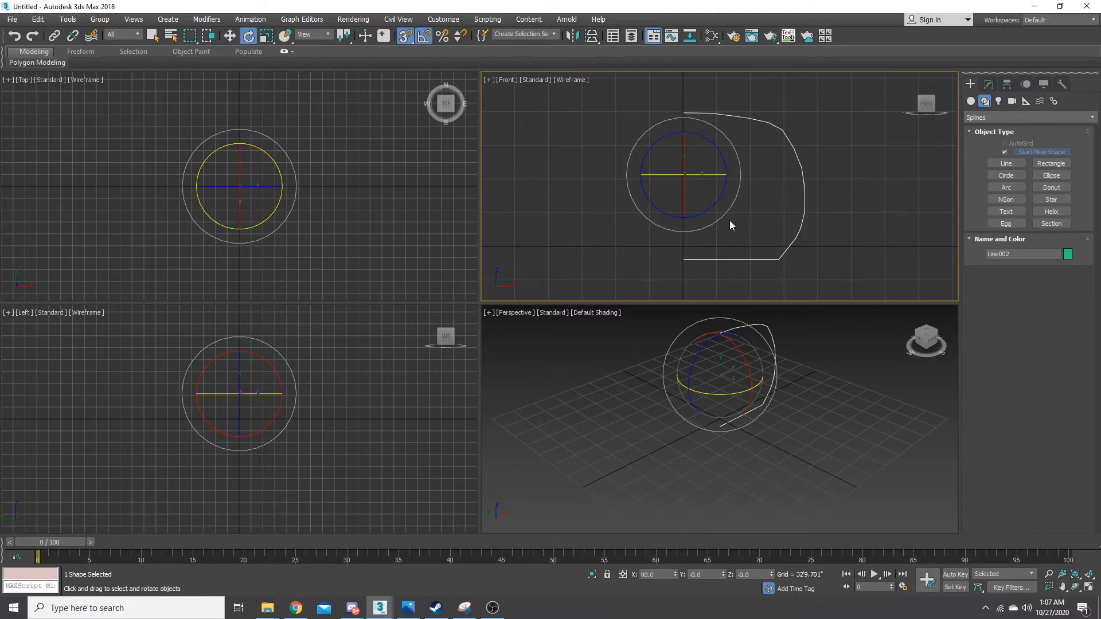
{"action": "left_click_drag", "start_coordinate": [712, 175], "coordinate": [600, 174]}
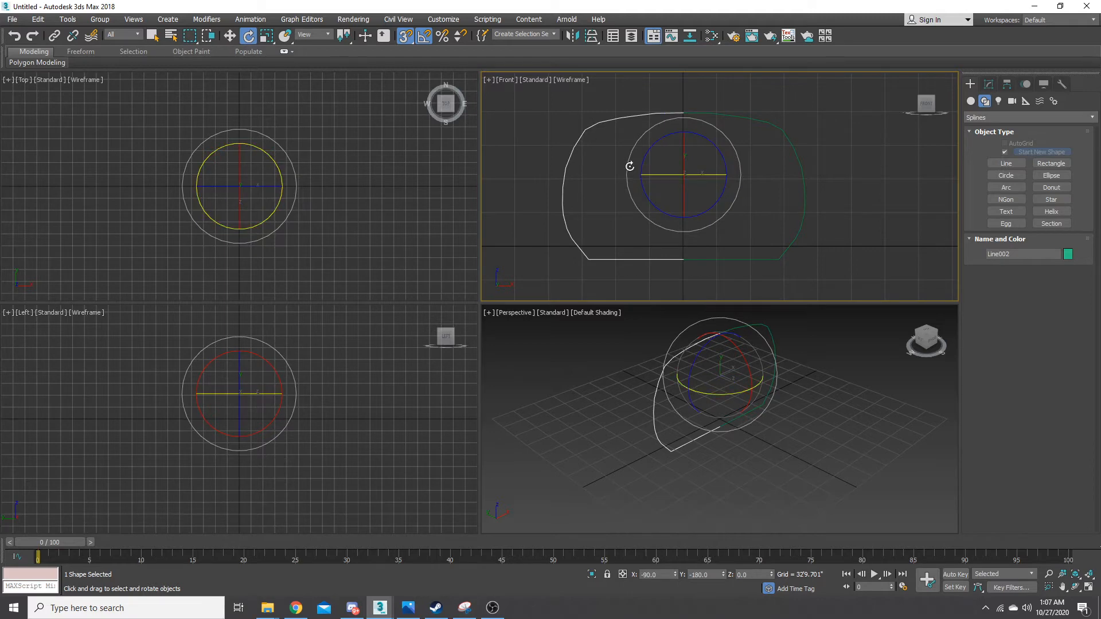
{"action": "left_click", "coordinate": [229, 36]}
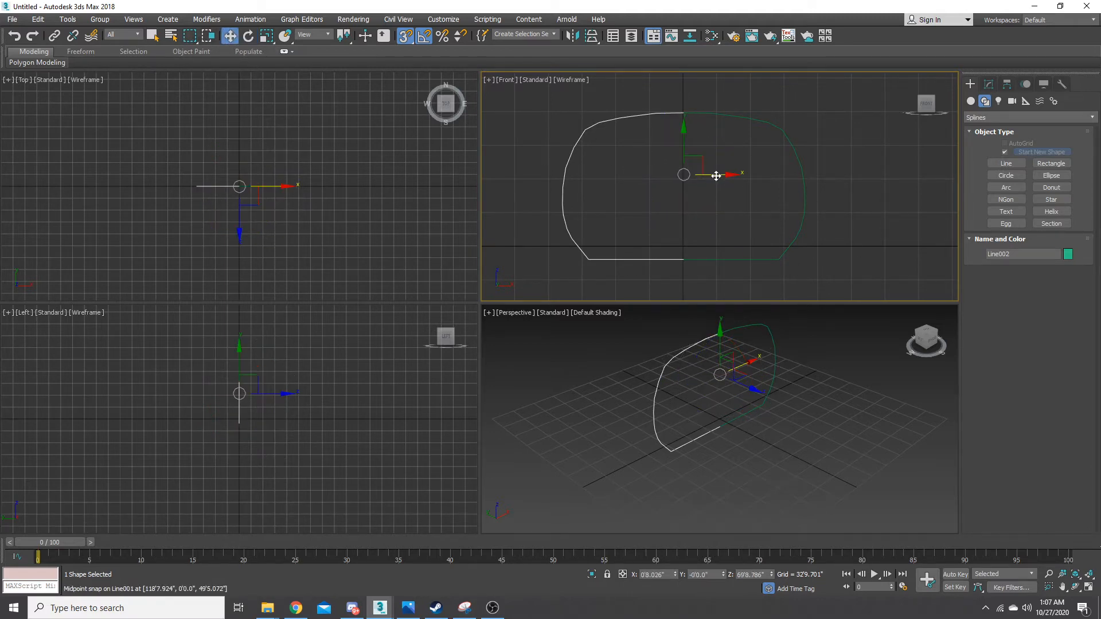
- Attach the original half-profile spline to the rotated copy, making one object, and leave Attach mode
{"action": "left_click", "coordinate": [988, 85]}
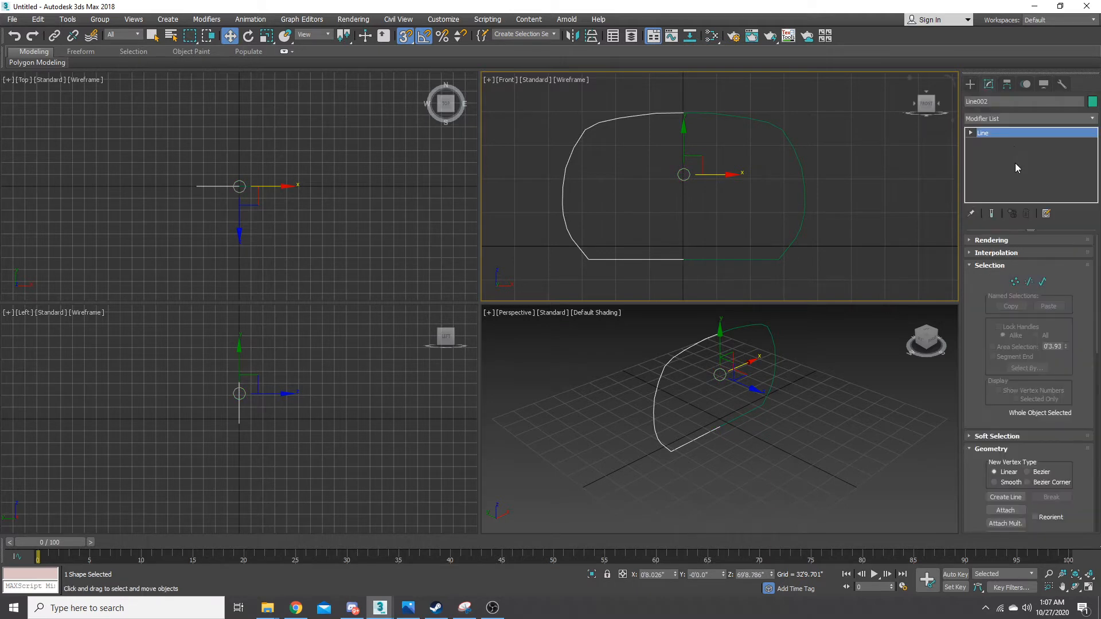
{"action": "left_click", "coordinate": [1014, 282]}
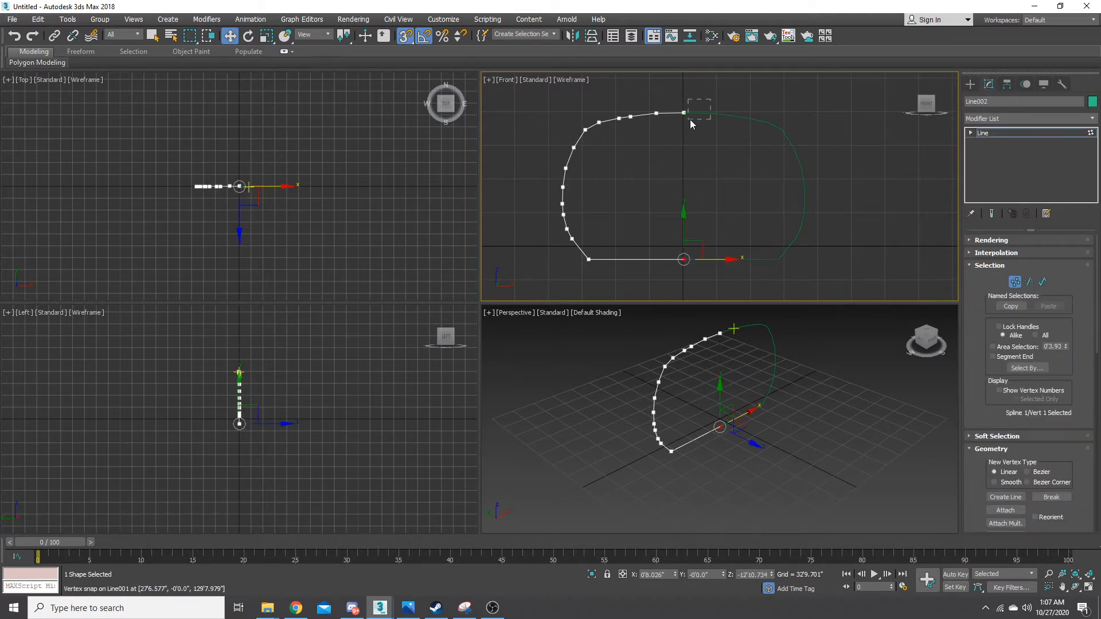
{"action": "left_click_drag", "start_coordinate": [690, 119], "coordinate": [690, 119]}
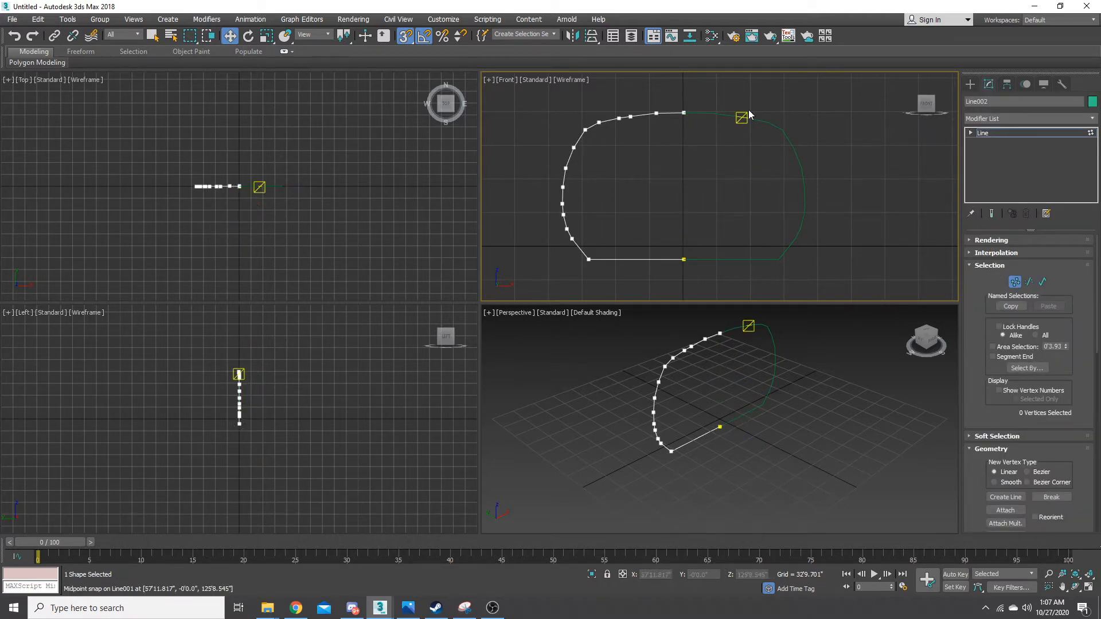
{"action": "left_click", "coordinate": [1005, 509]}
{"action": "left_click", "coordinate": [803, 238]}
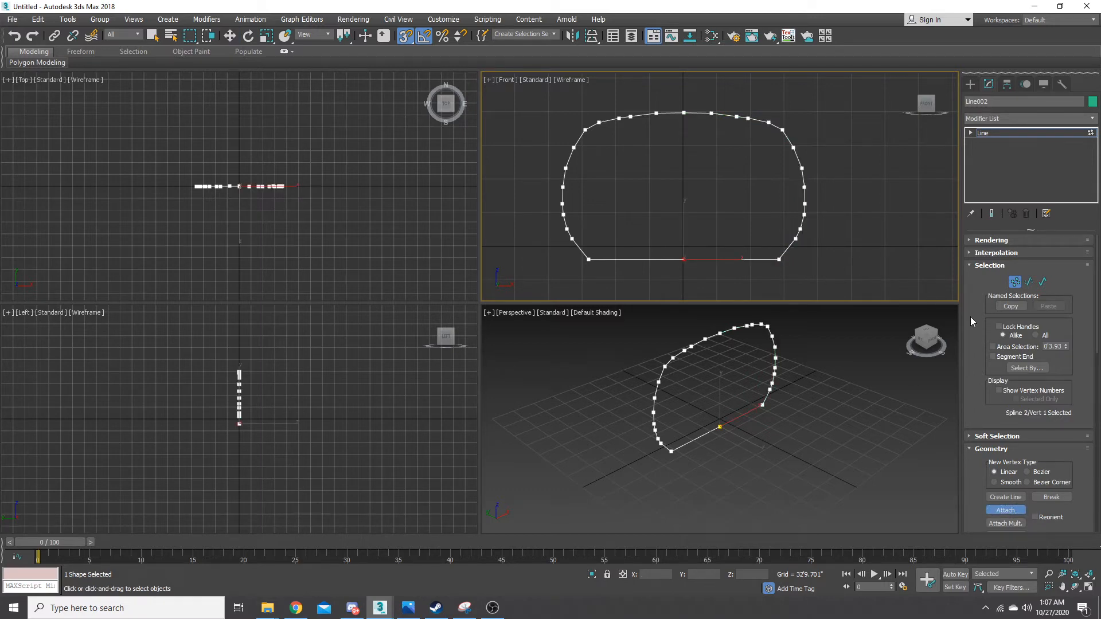
{"action": "key", "text": "w"}
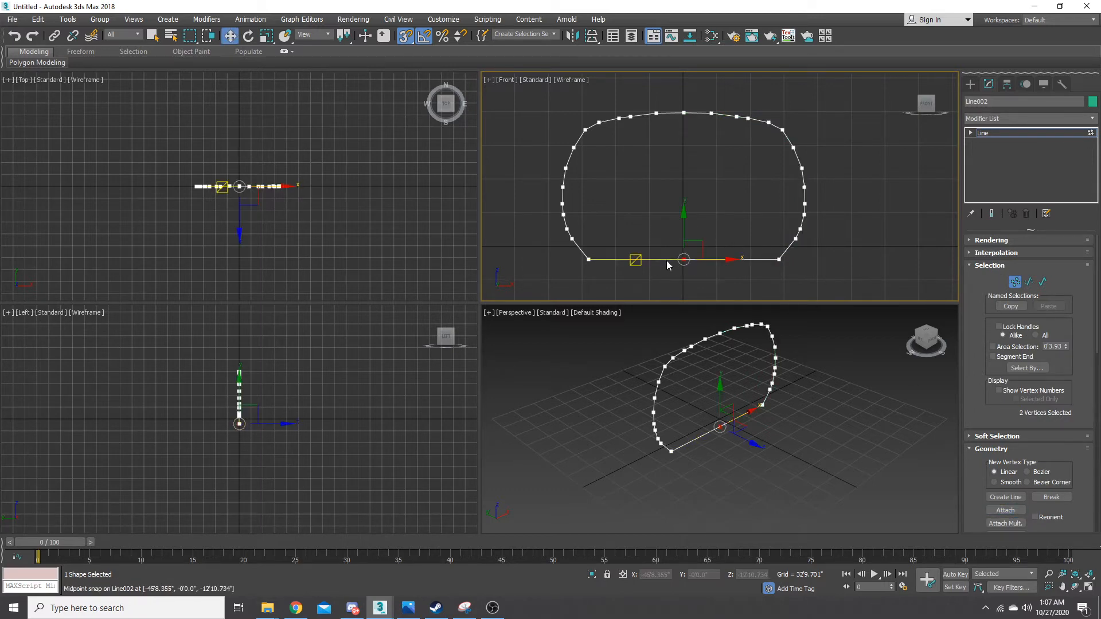
- Select the overlapping end vertices at the profile's top and bottom centre and weld them with a threshold of 0'3.937"
{"action": "left_click_drag", "start_coordinate": [686, 91], "coordinate": [673, 127], "text": "ctrl"}
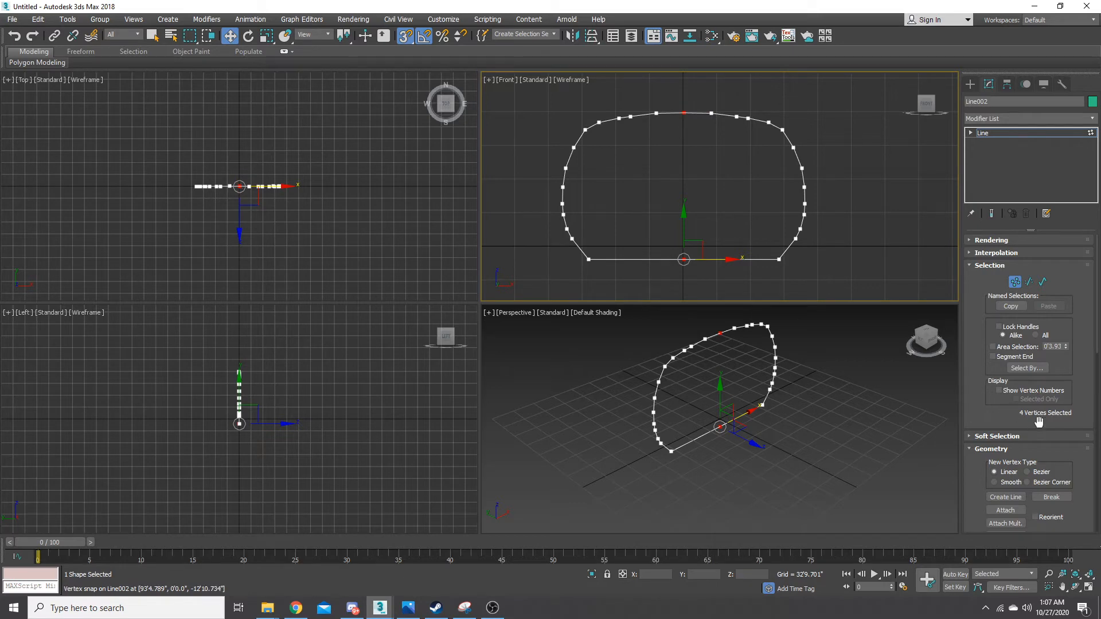
{"action": "scroll", "coordinate": [1082, 431], "scroll_direction": "down", "scroll_amount": 2}
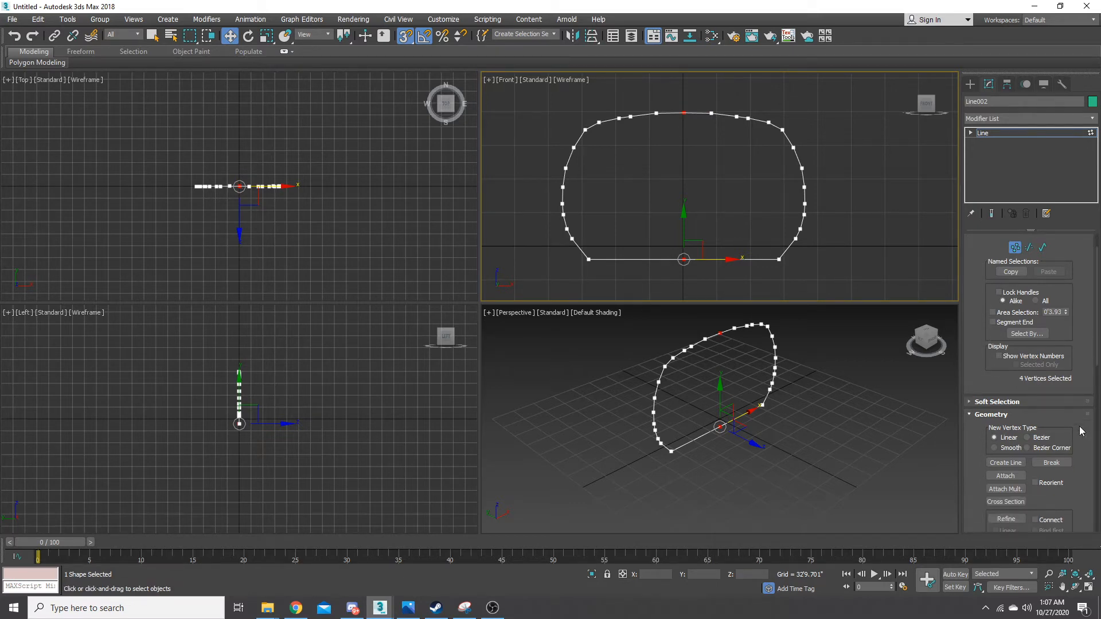
{"action": "scroll", "coordinate": [1081, 431], "scroll_direction": "down", "scroll_amount": 1}
{"action": "scroll", "coordinate": [1080, 431], "scroll_direction": "down", "scroll_amount": 2}
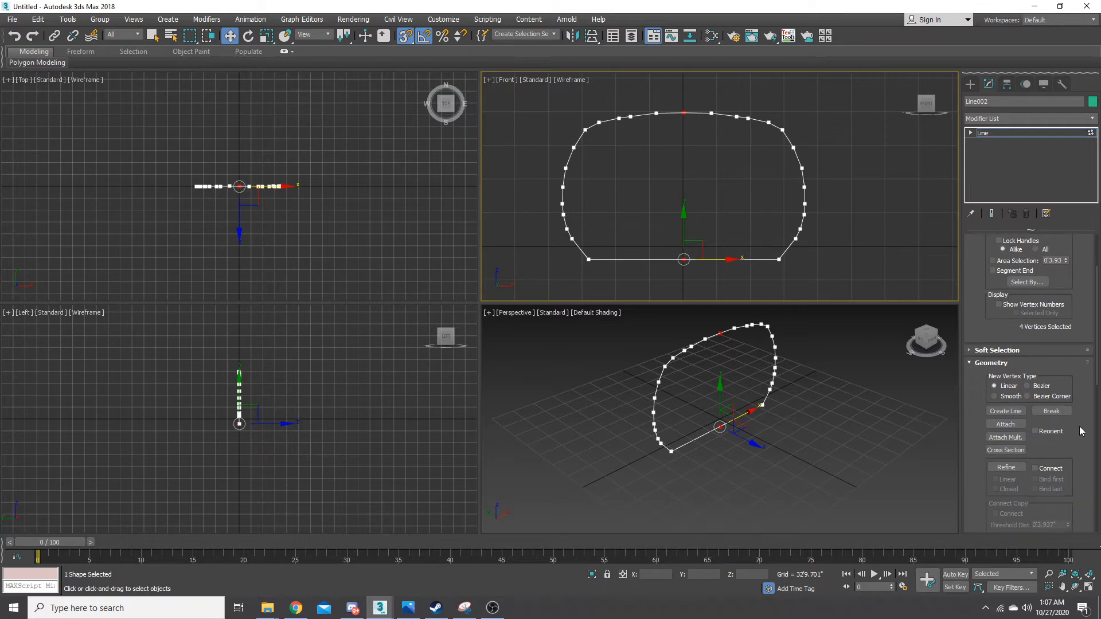
{"action": "scroll", "coordinate": [1081, 431], "scroll_direction": "down", "scroll_amount": 8}
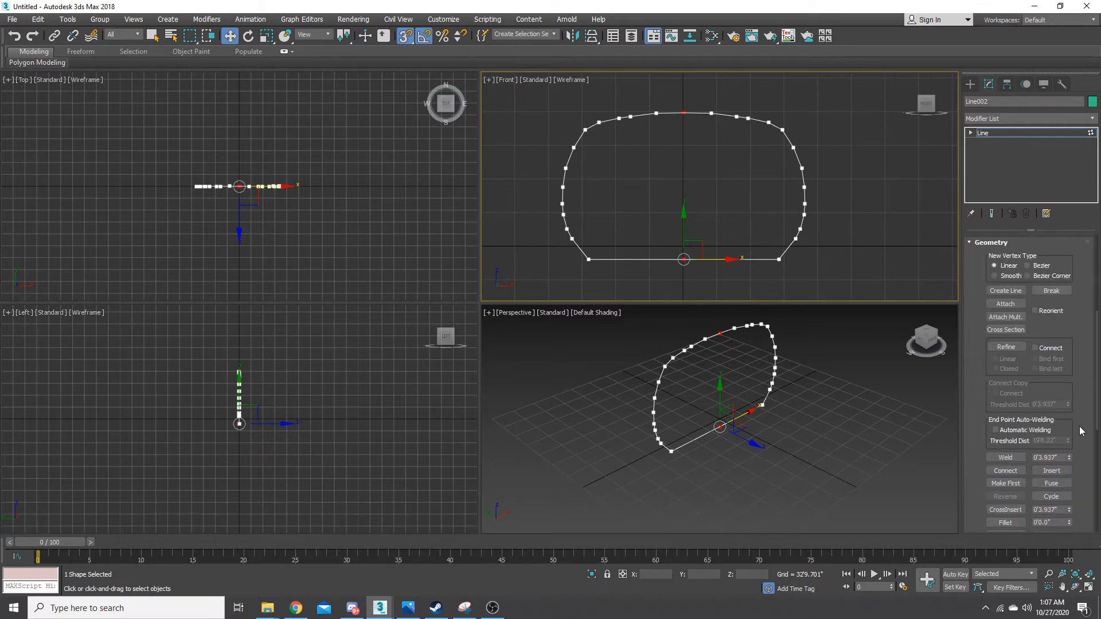
{"action": "left_click", "coordinate": [1010, 441]}
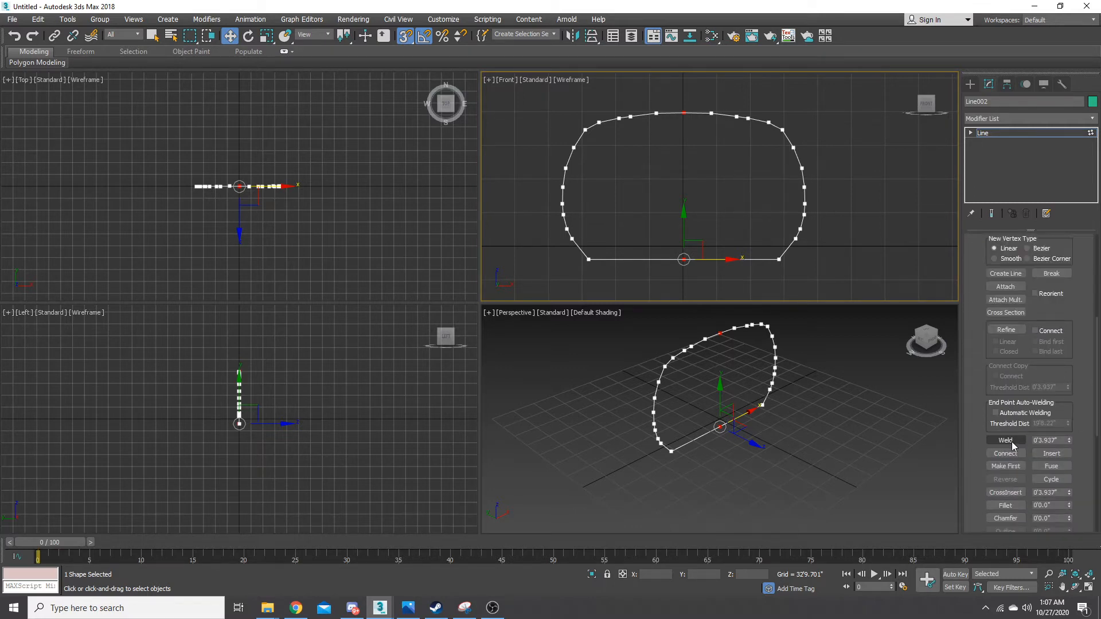
- Weld the bottom-centre vertices and the top-centre vertices of the profile again, one location at a time
{"action": "left_click_drag", "start_coordinate": [670, 203], "coordinate": [697, 281]}
{"action": "left_click", "coordinate": [1004, 441]}
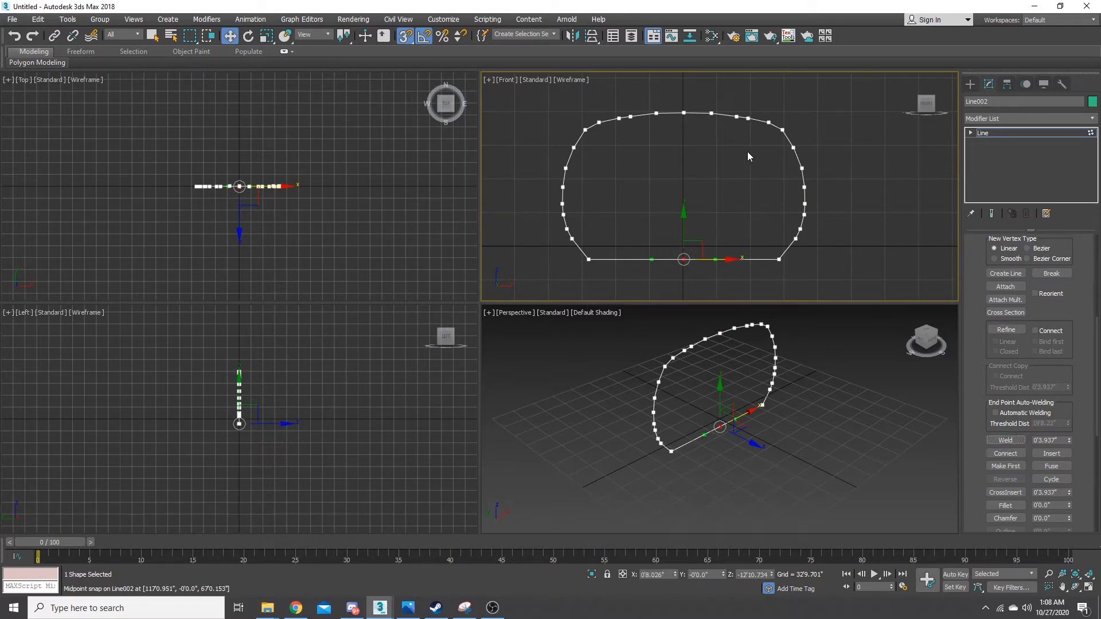
{"action": "left_click_drag", "start_coordinate": [690, 98], "coordinate": [672, 126]}
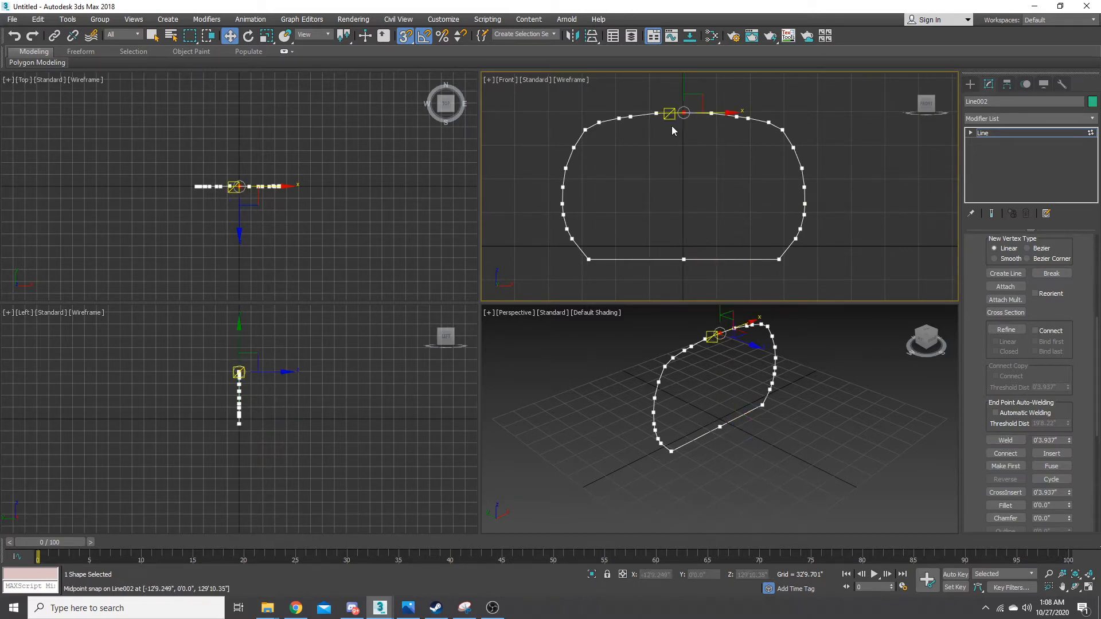
{"action": "left_click", "coordinate": [1005, 441]}
- Apply an Extrude modifier to the welded profile and set its amount to 400 feet
{"action": "middle_click_drag", "start_coordinate": [775, 419], "coordinate": [777, 424]}
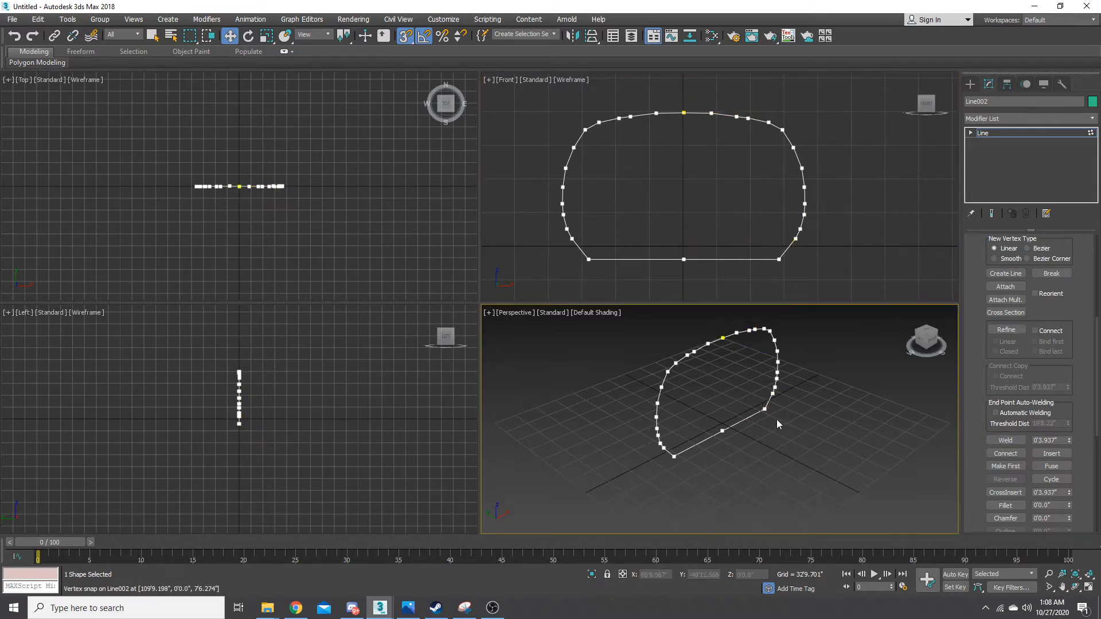
{"action": "scroll", "coordinate": [667, 235], "scroll_direction": "down", "scroll_amount": 2}
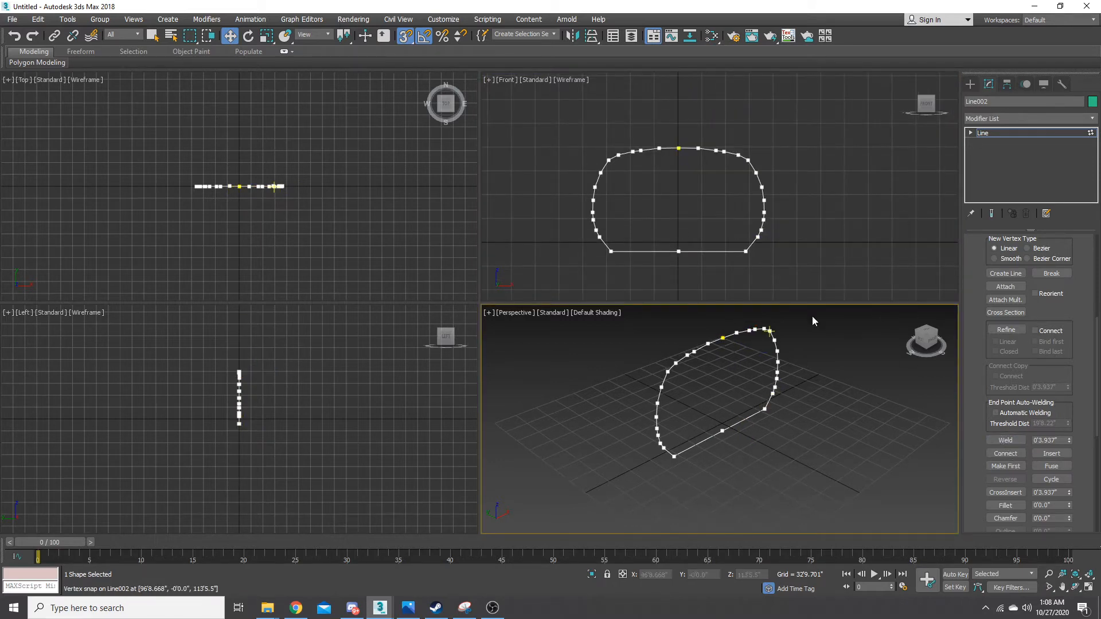
{"action": "left_click", "coordinate": [1018, 119]}
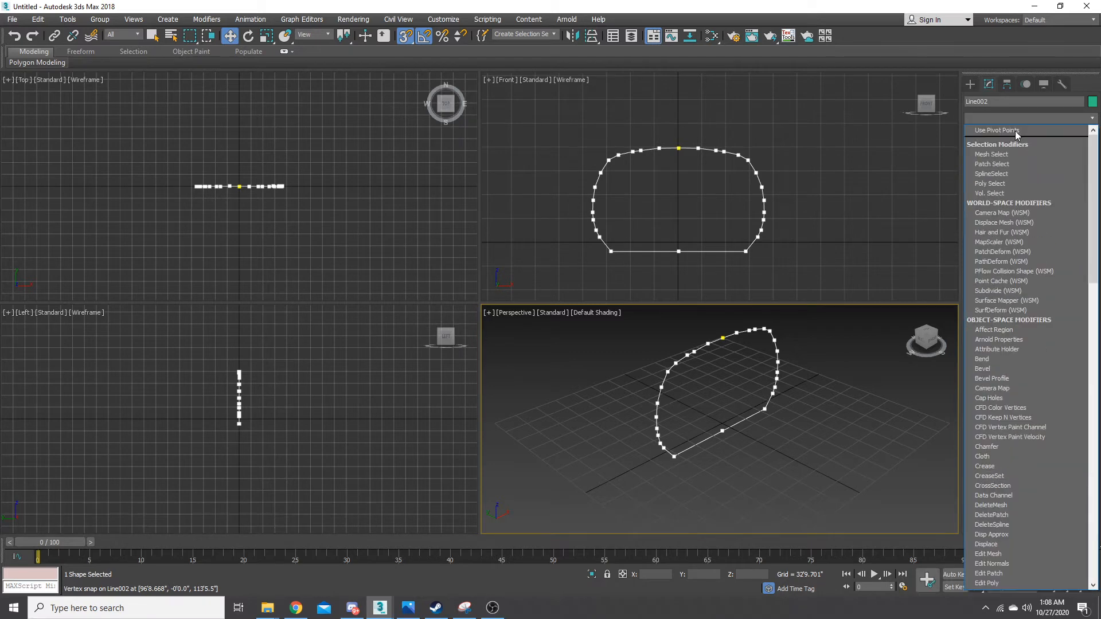
{"action": "type", "text": "ex"}
{"action": "left_click", "coordinate": [1013, 131]}
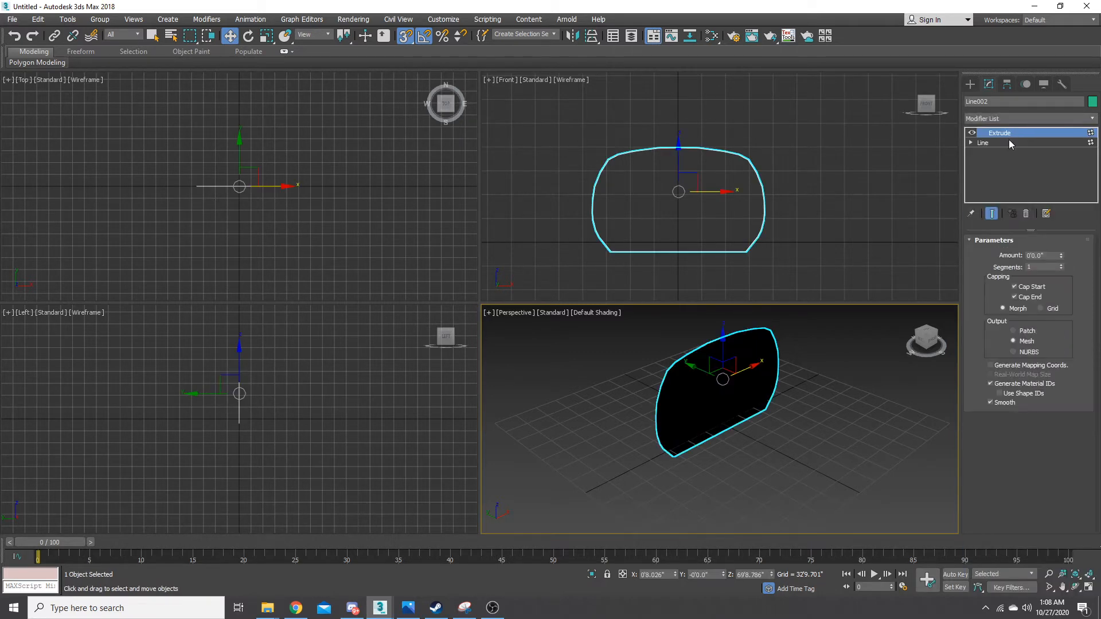
{"action": "left_click_drag", "start_coordinate": [1060, 256], "coordinate": [1059, 252]}
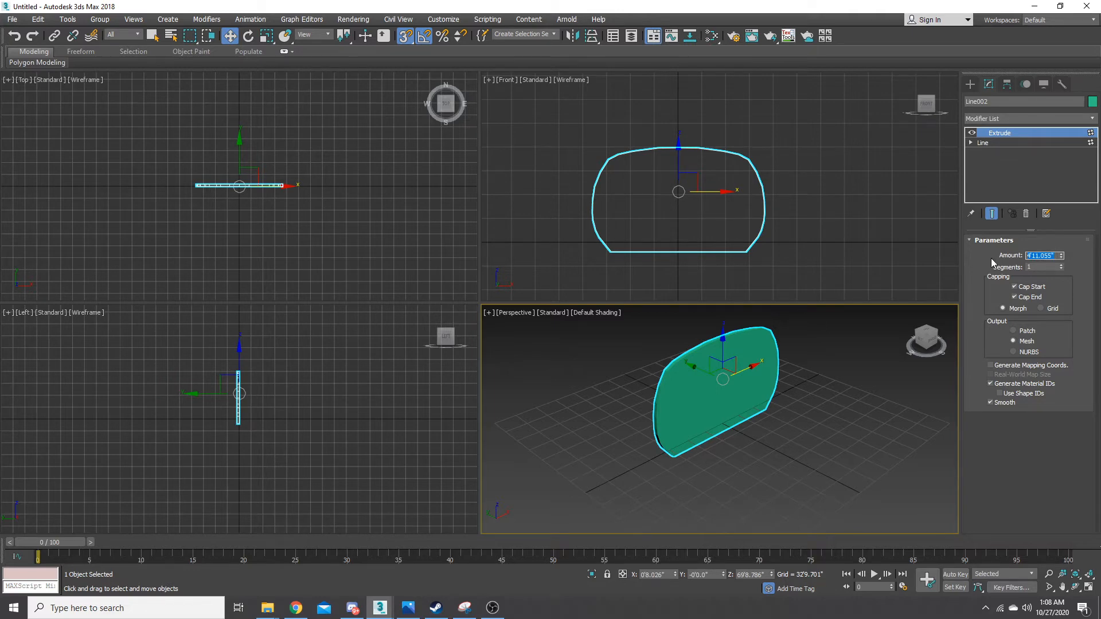
{"action": "type", "text": "400"}
{"action": "key", "text": "Return"}
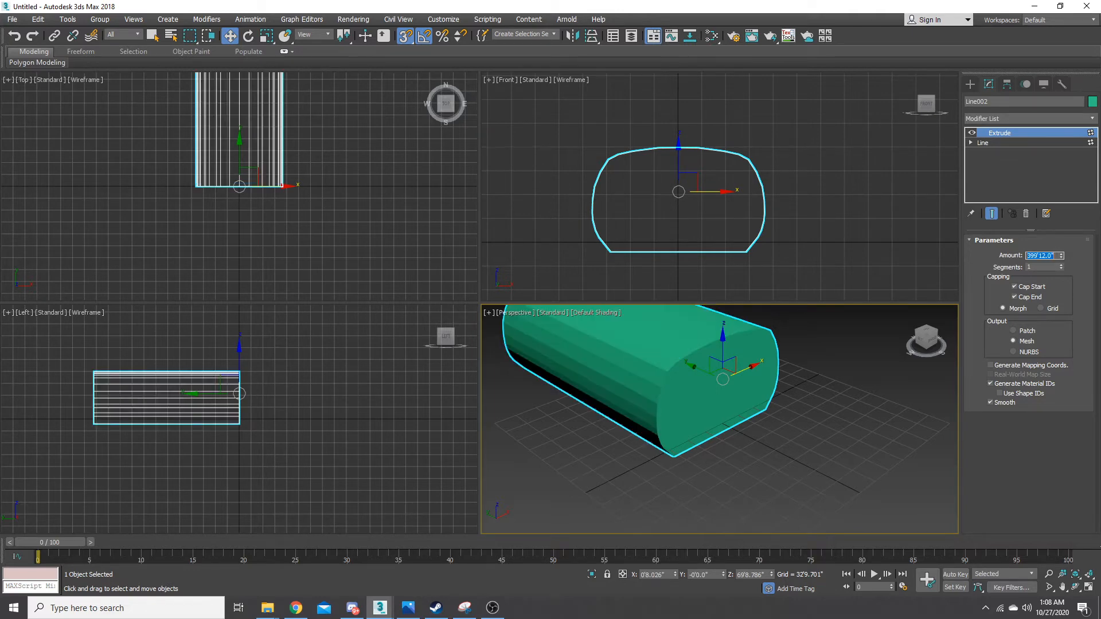
- Move the extruded body along the Y axis only, towards the front, to about Y -173'8"
{"action": "scroll", "coordinate": [708, 382], "scroll_direction": "down", "scroll_amount": 3}
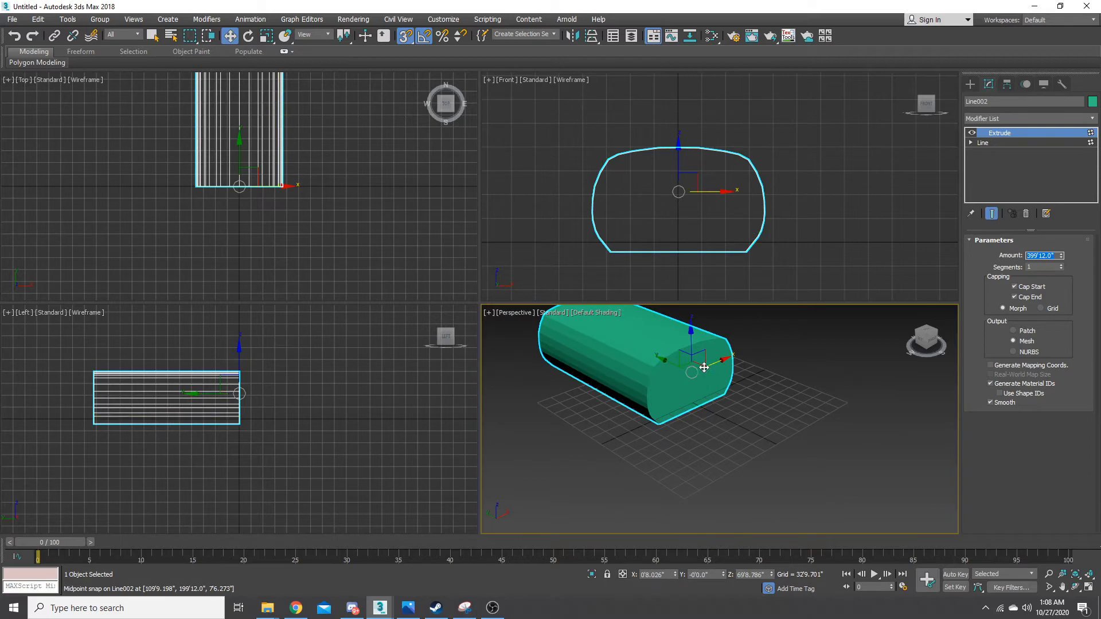
{"action": "scroll", "coordinate": [691, 362], "scroll_direction": "up", "scroll_amount": 2}
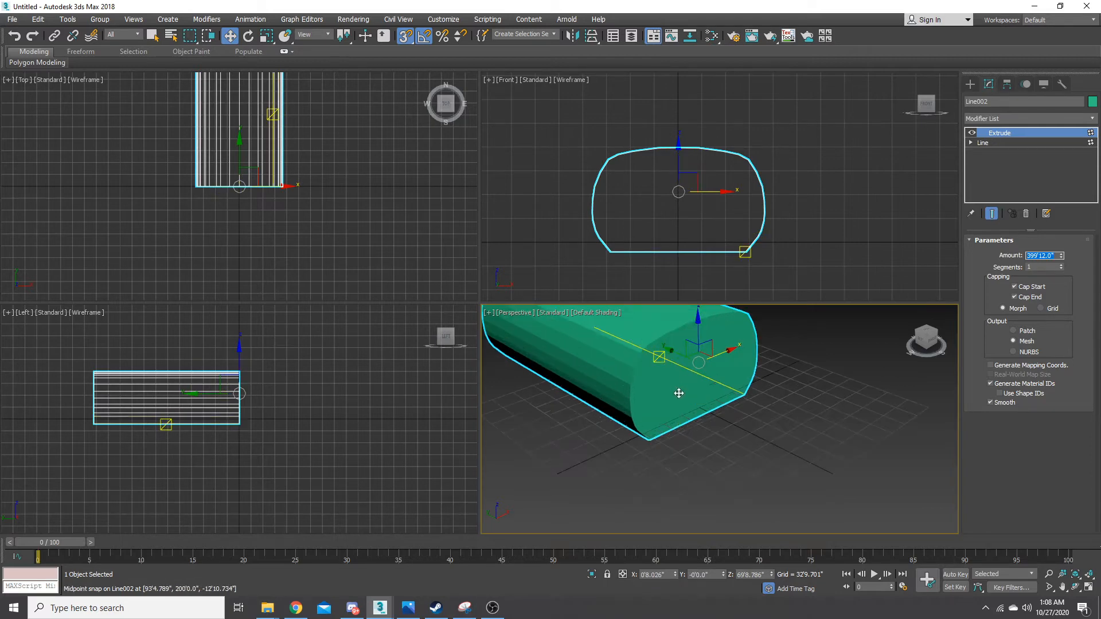
{"action": "left_click_drag", "start_coordinate": [681, 350], "coordinate": [830, 461]}
{"action": "middle_click_drag", "start_coordinate": [810, 430], "coordinate": [741, 437]}
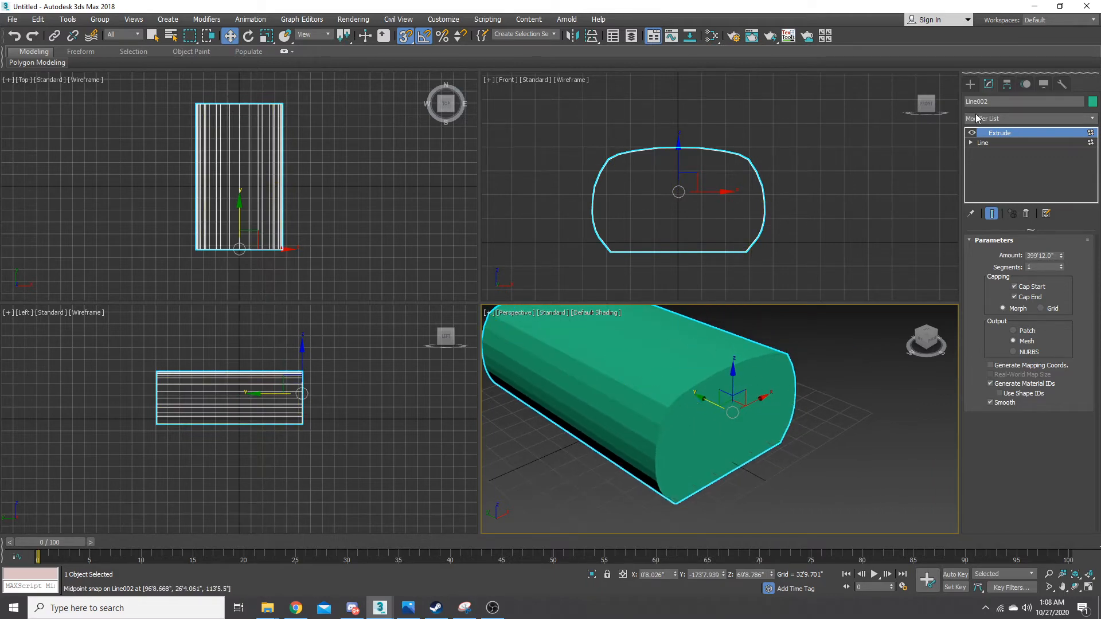
- Try a TurboSmooth modifier on top of the Extrude modifier and undo it
{"action": "left_click", "coordinate": [998, 120]}
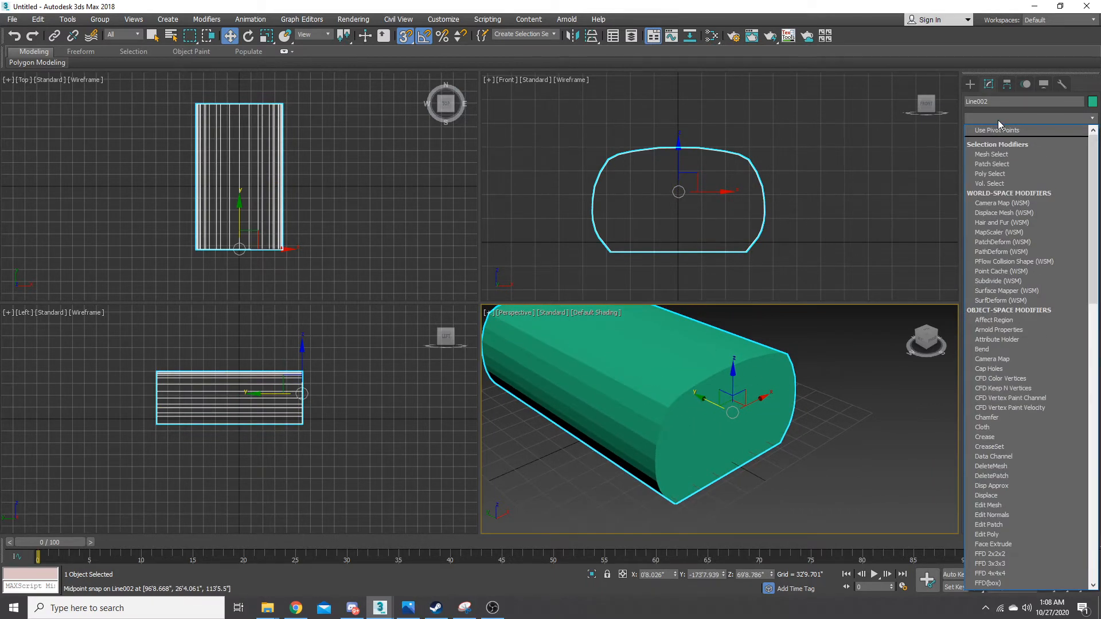
{"action": "key", "text": "t"}
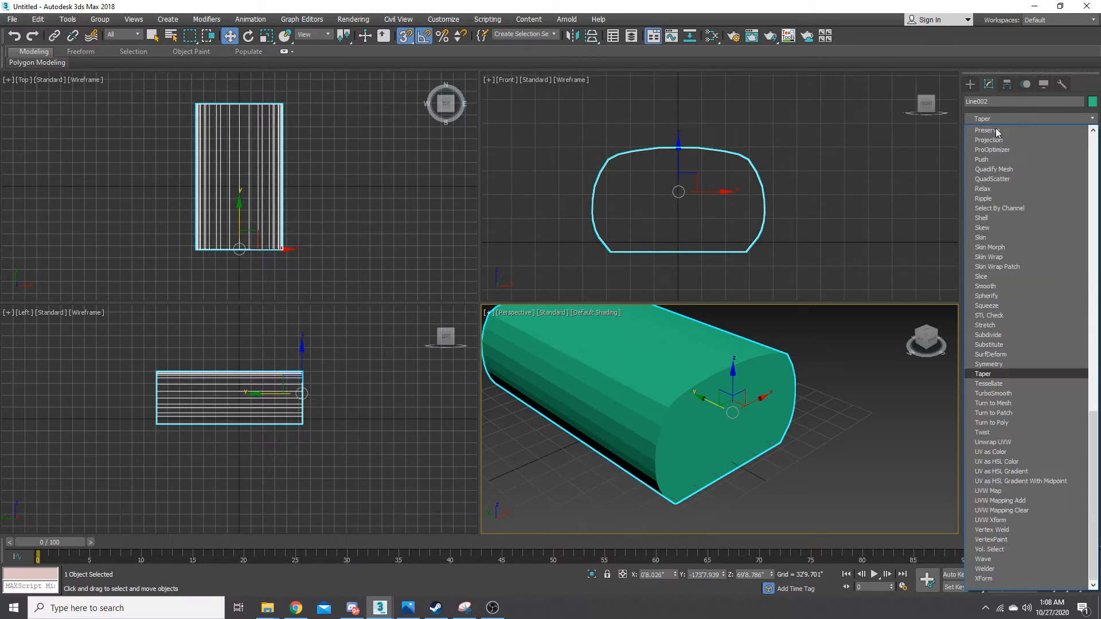
{"action": "left_click", "coordinate": [1006, 393]}
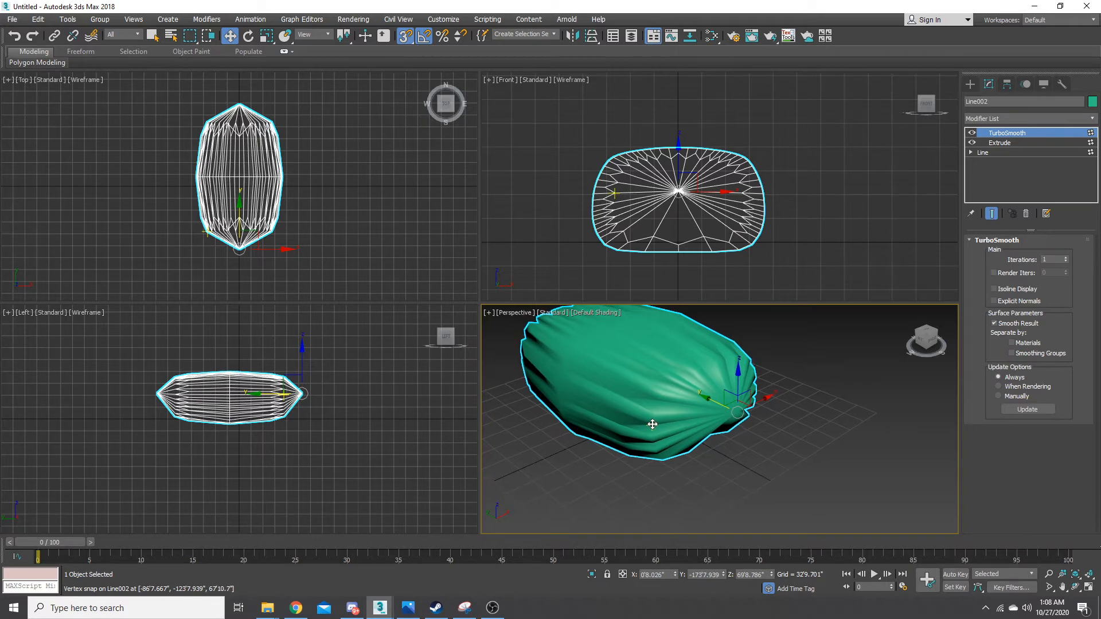
{"action": "key", "text": "ctrl+z"}
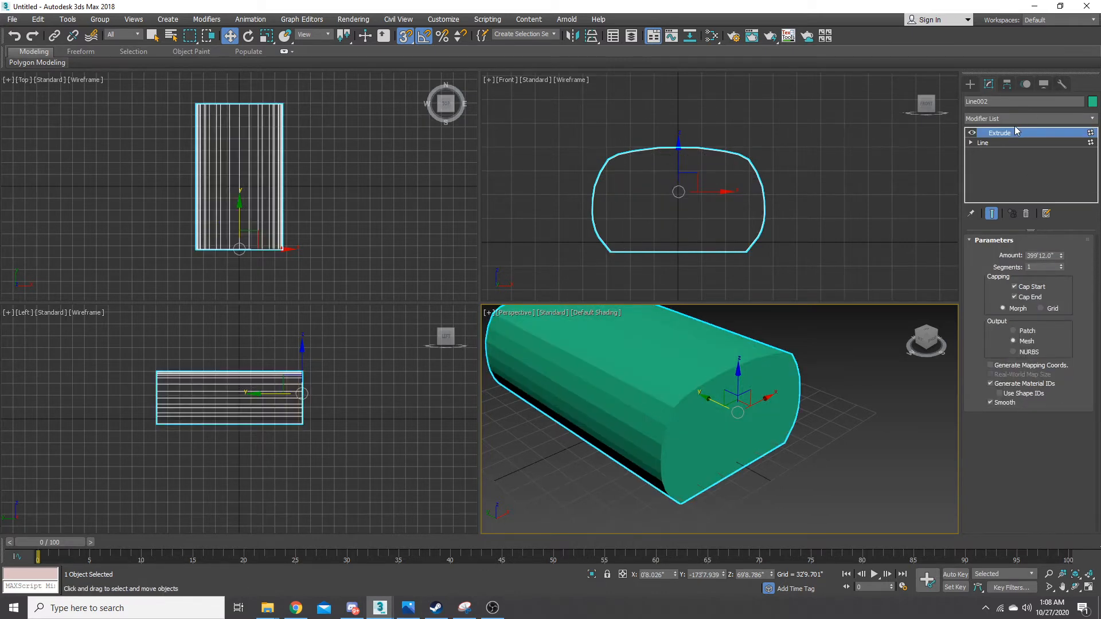
- Convert the extruded body to an Editable Poly
{"action": "right_click", "coordinate": [675, 361]}
{"action": "mouse_move", "coordinate": [751, 480]}
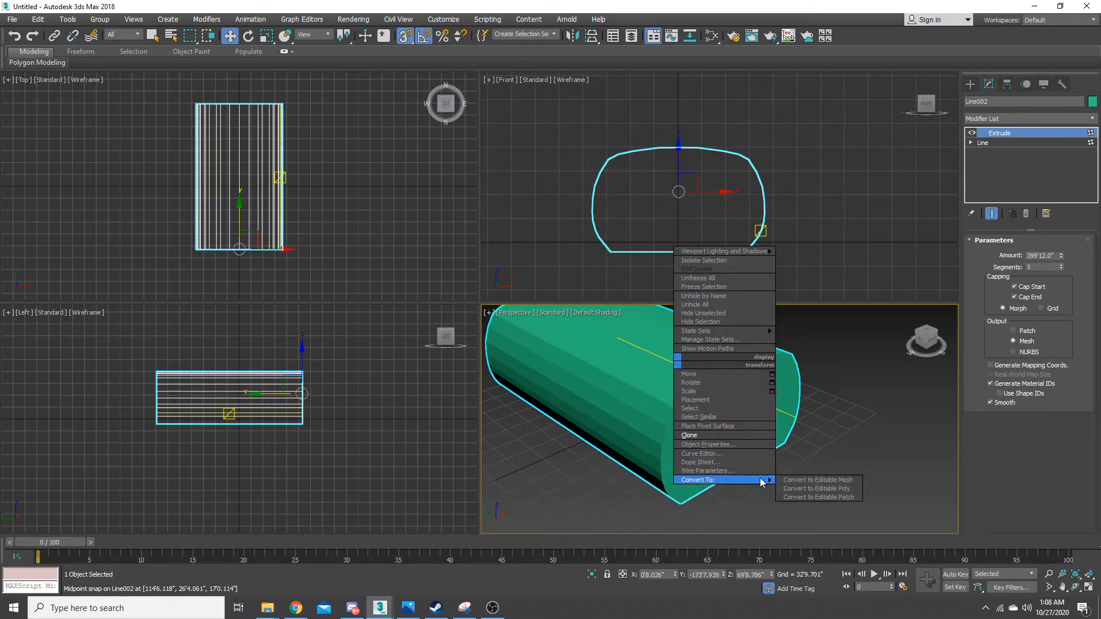
{"action": "left_click", "coordinate": [819, 488]}
- Try a TurboSmooth modifier on the Editable Poly body and undo it
{"action": "left_click", "coordinate": [1017, 118]}
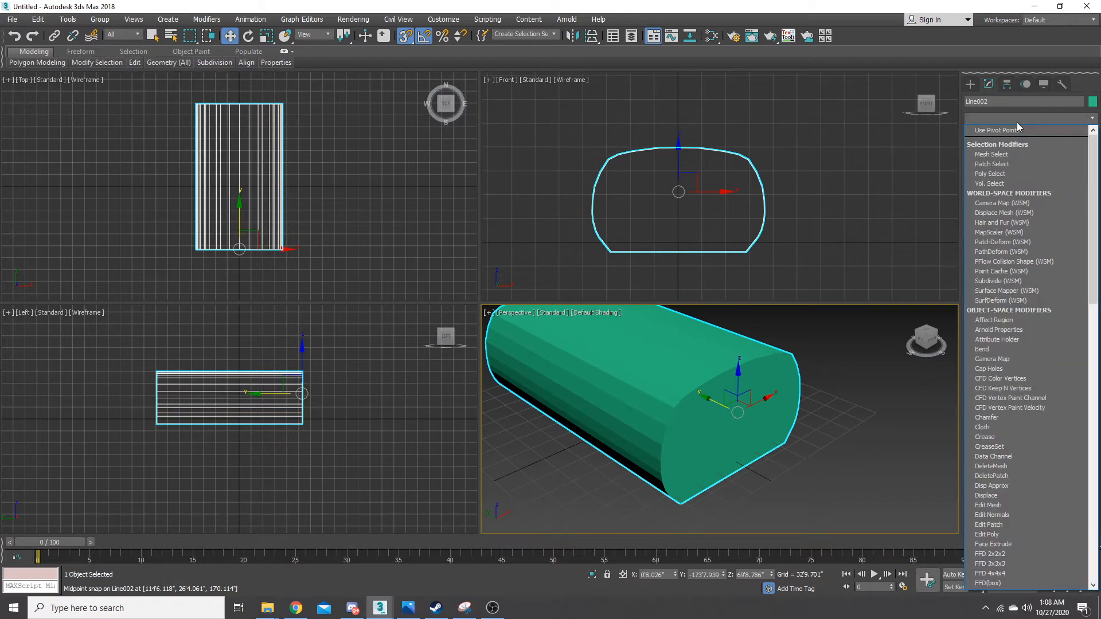
{"action": "type", "text": "turbo"}
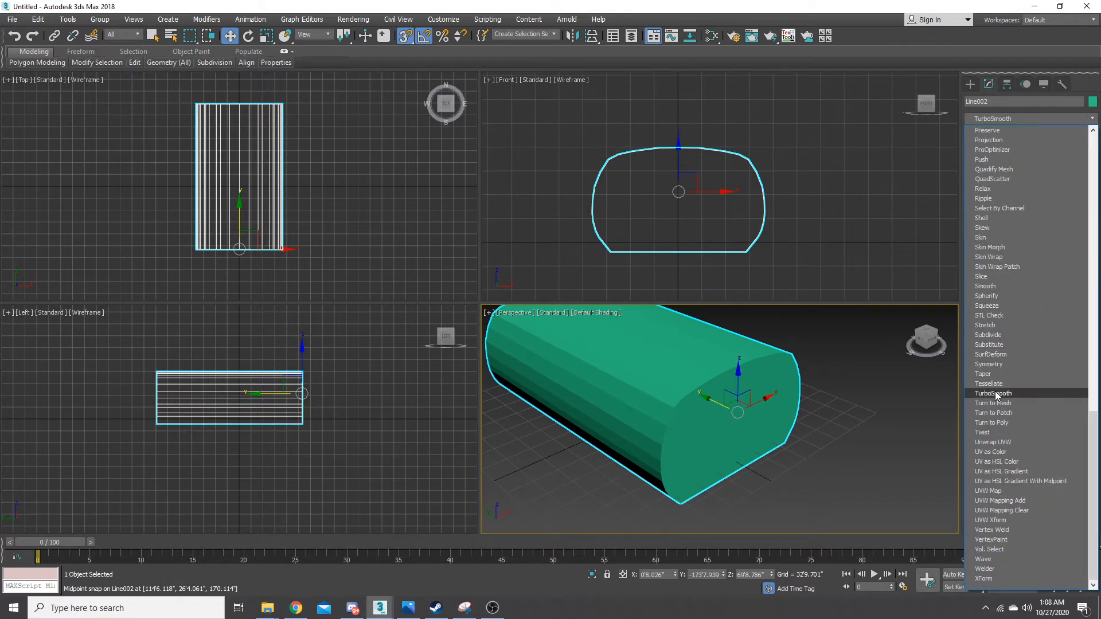
{"action": "left_click", "coordinate": [996, 392]}
{"action": "key", "text": "ctrl+z"}
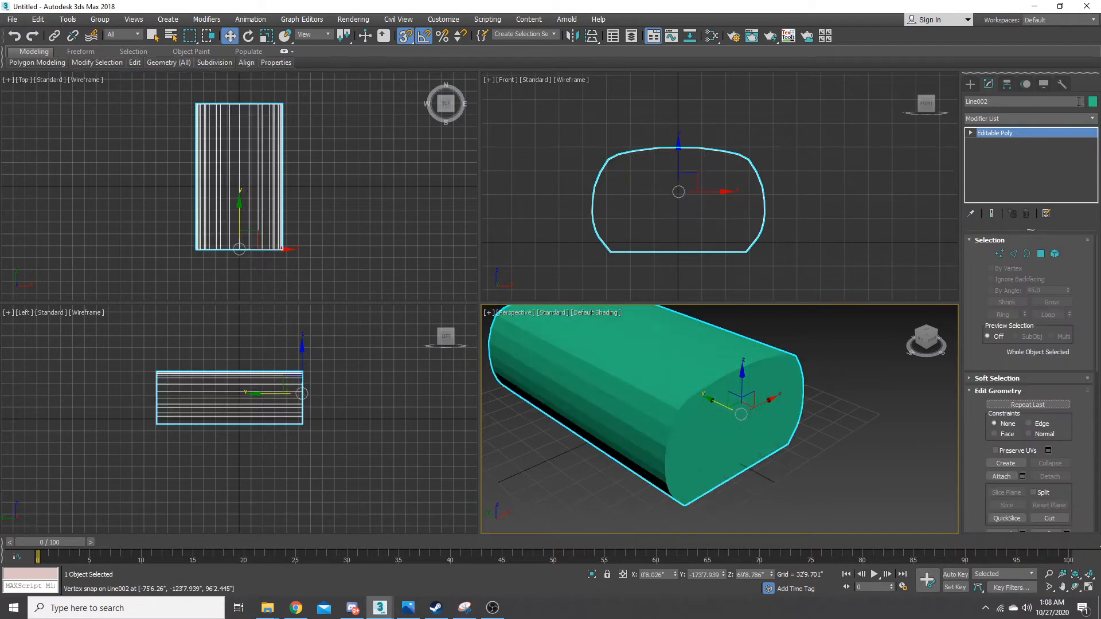
- Try a Smooth modifier with smoothing group 1 on the whole body, and undo both the group assignment and the modifier
{"action": "left_click", "coordinate": [1029, 119]}
{"action": "scroll", "coordinate": [1028, 122], "scroll_direction": "down", "scroll_amount": 1}
{"action": "type", "text": "smooth"}
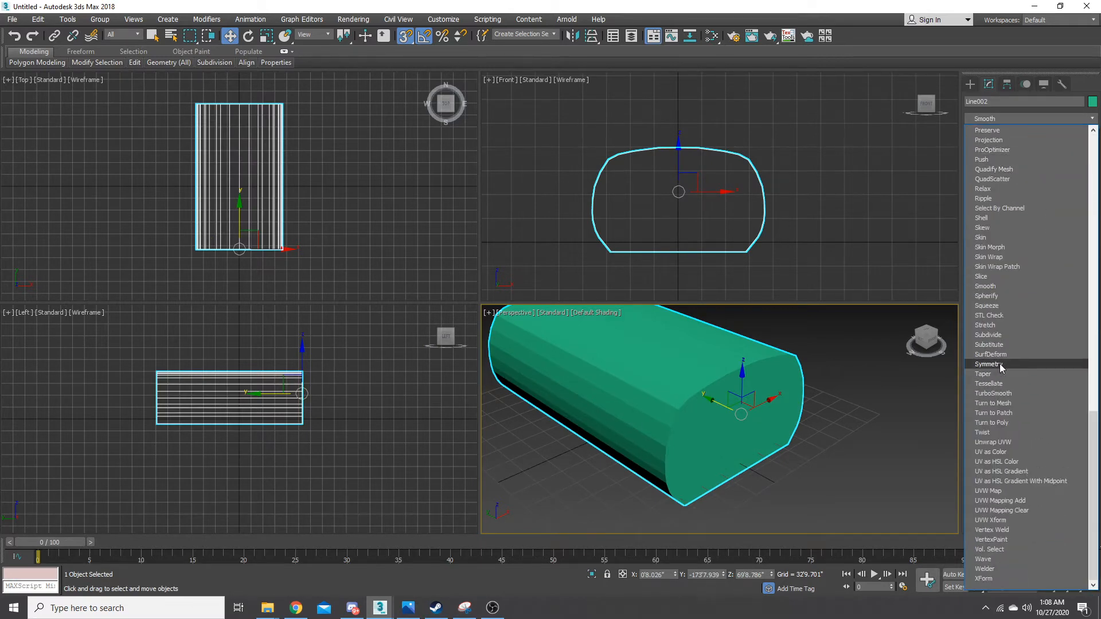
{"action": "left_click", "coordinate": [998, 289]}
{"action": "middle_click_drag", "start_coordinate": [905, 291], "coordinate": [947, 305]}
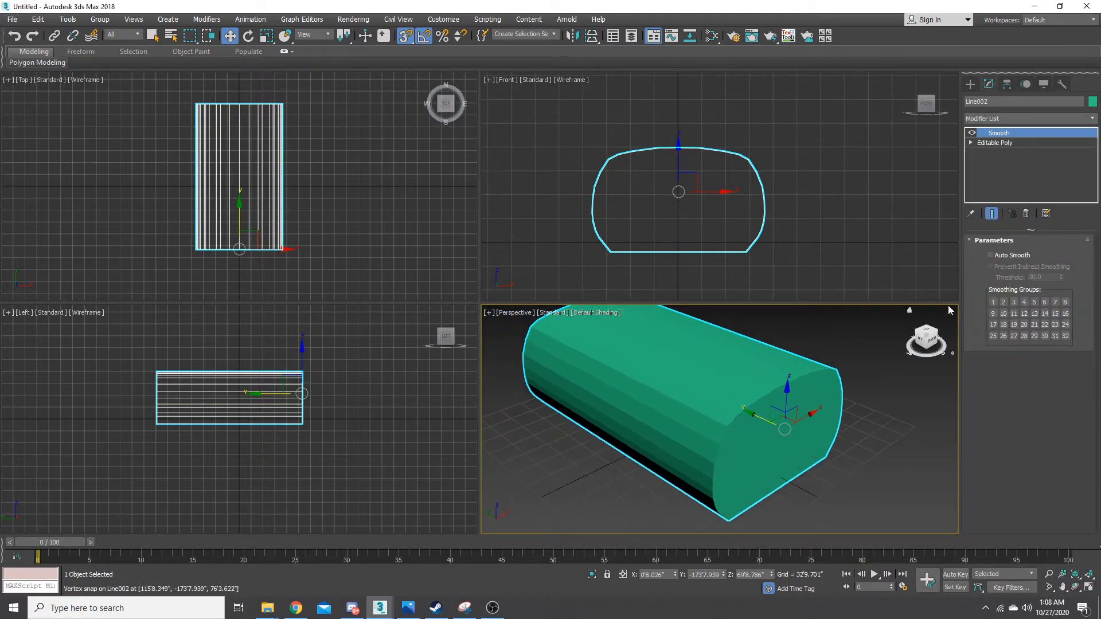
{"action": "left_click", "coordinate": [993, 302]}
{"action": "scroll", "coordinate": [822, 399], "scroll_direction": "down", "scroll_amount": 3}
{"action": "scroll", "coordinate": [785, 426], "scroll_direction": "up", "scroll_amount": 8}
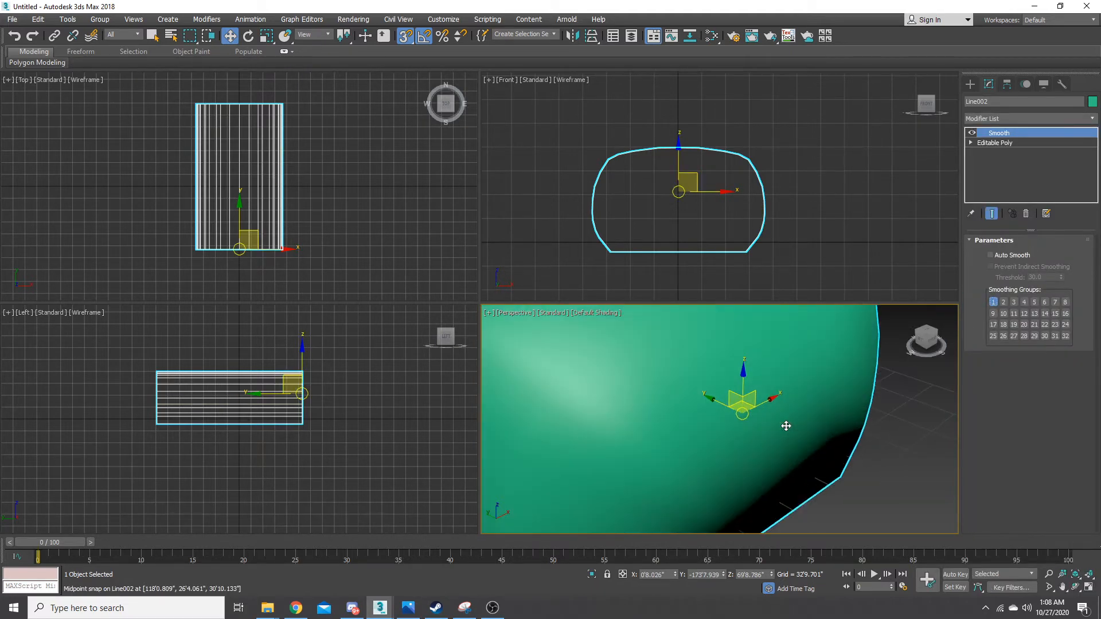
{"action": "scroll", "coordinate": [786, 425], "scroll_direction": "down", "scroll_amount": 5}
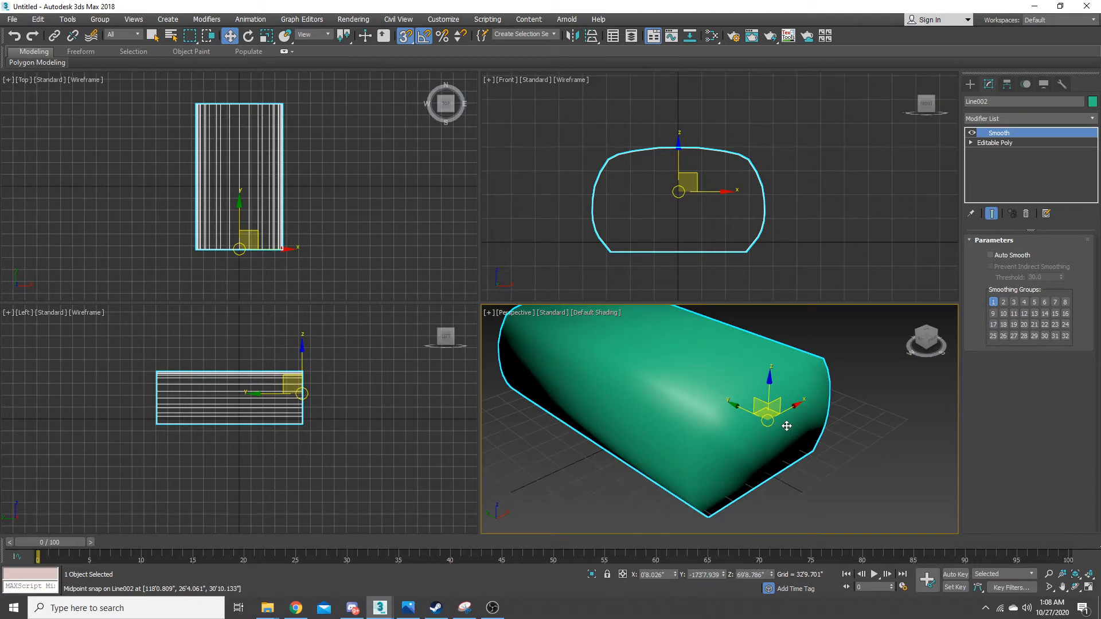
{"action": "key", "text": "ctrl+z"}
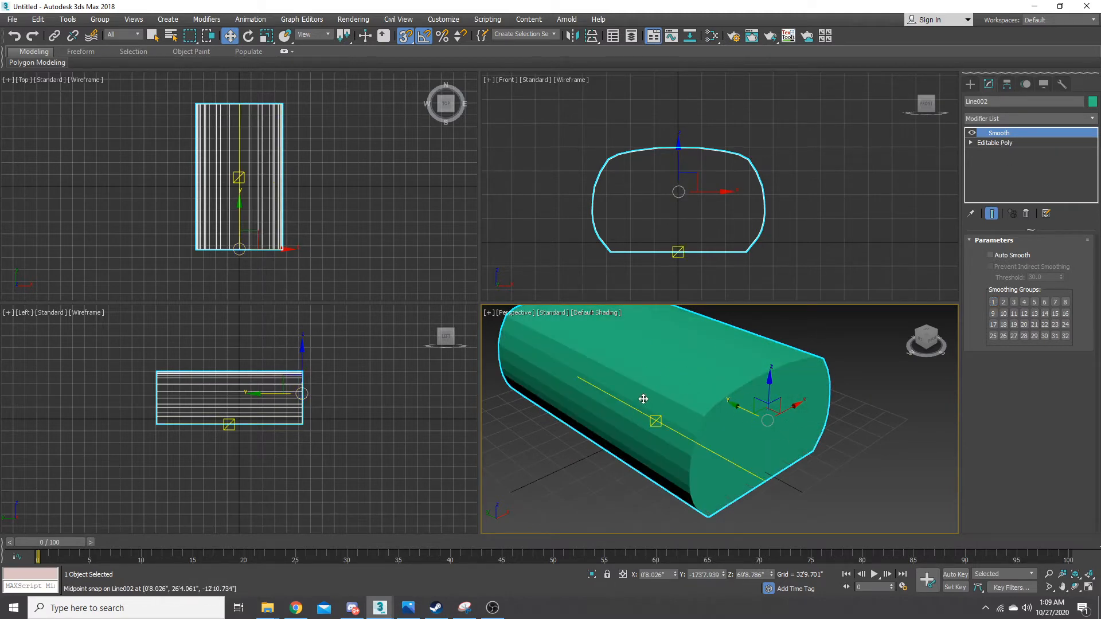
{"action": "key", "text": "ctrl+z"}
- Select all the side polygons without the end caps, assign them to smoothing group 1, and clear the selection to inspect the shading
{"action": "key", "text": "4"}
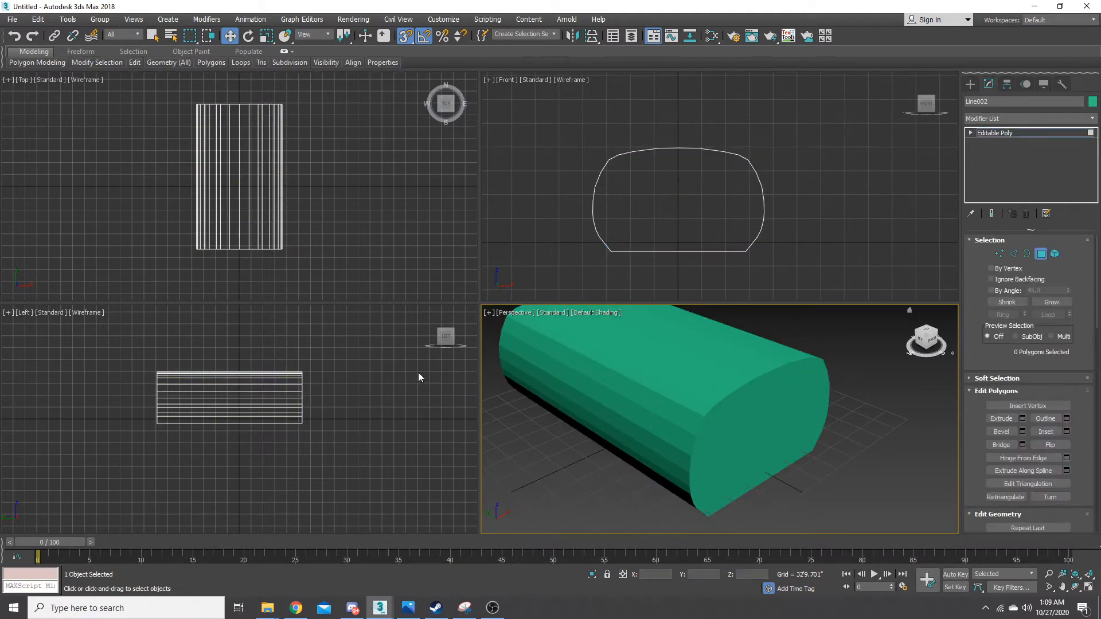
{"action": "left_click_drag", "start_coordinate": [232, 333], "coordinate": [250, 483]}
{"action": "scroll", "coordinate": [1064, 425], "scroll_direction": "down", "scroll_amount": 10}
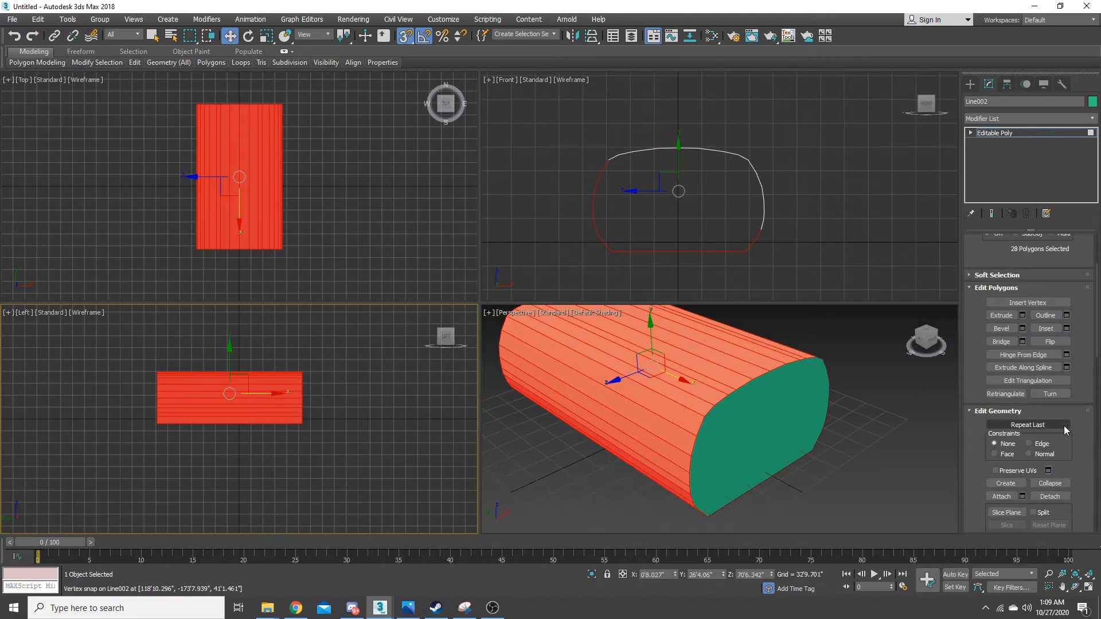
{"action": "scroll", "coordinate": [1016, 411], "scroll_direction": "down", "scroll_amount": 5}
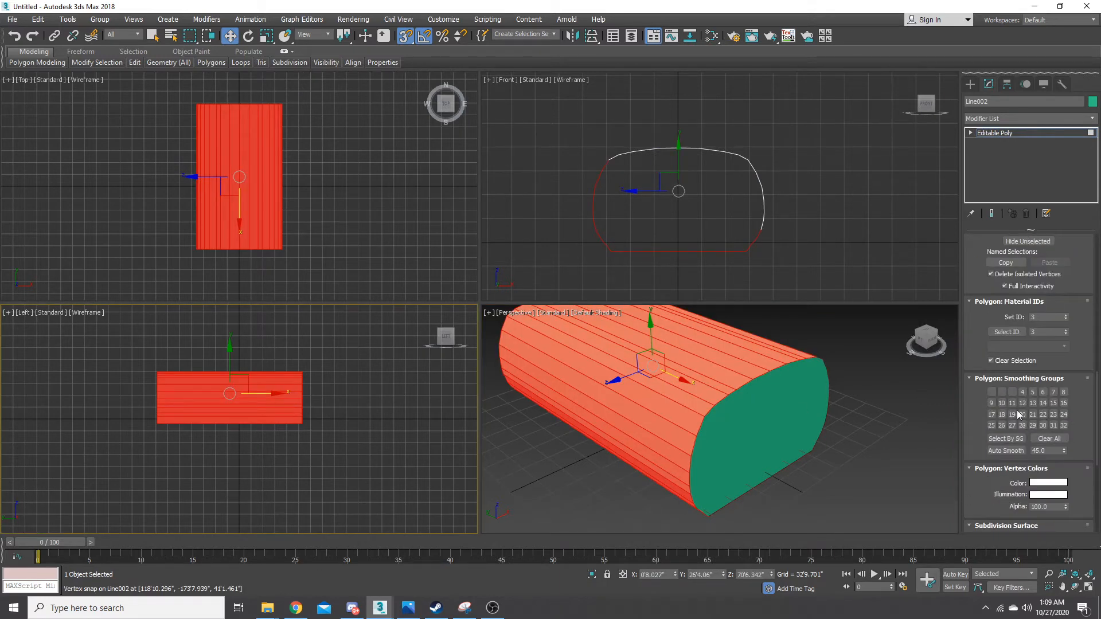
{"action": "left_click", "coordinate": [992, 391]}
{"action": "left_click", "coordinate": [855, 446]}
{"action": "scroll", "coordinate": [888, 402], "scroll_direction": "down", "scroll_amount": 4}
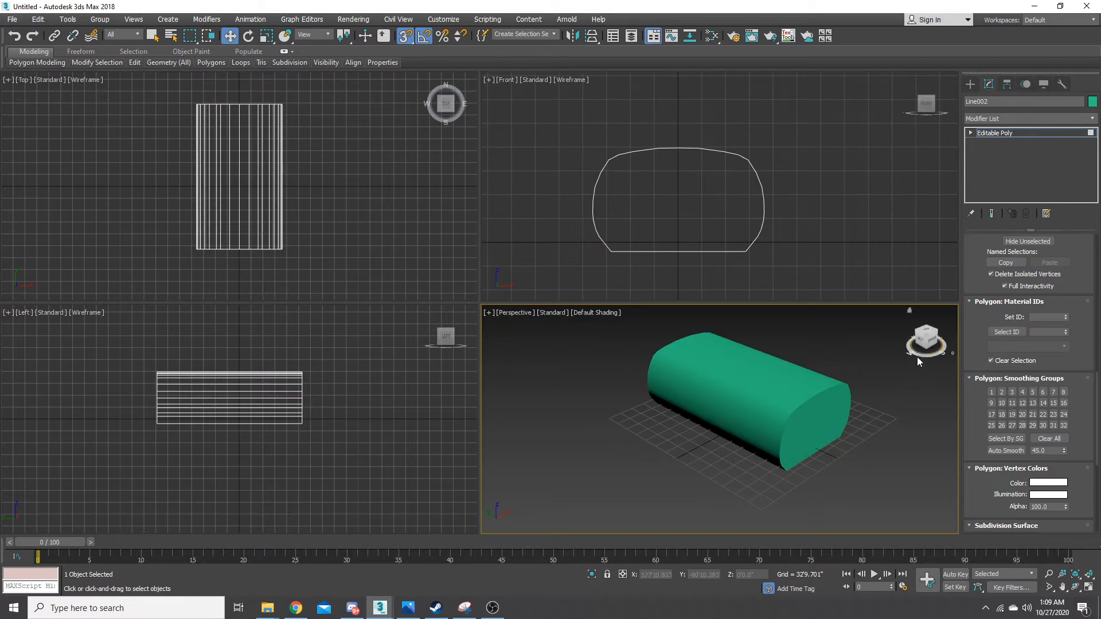
{"action": "mouse_move", "coordinate": [771, 386]}
{"action": "middle_mouse_down", "text": "alt"}
{"action": "mouse_move", "coordinate": [670, 367]}
{"action": "mouse_move", "coordinate": [728, 378]}
{"action": "middle_mouse_up", "text": "alt"}
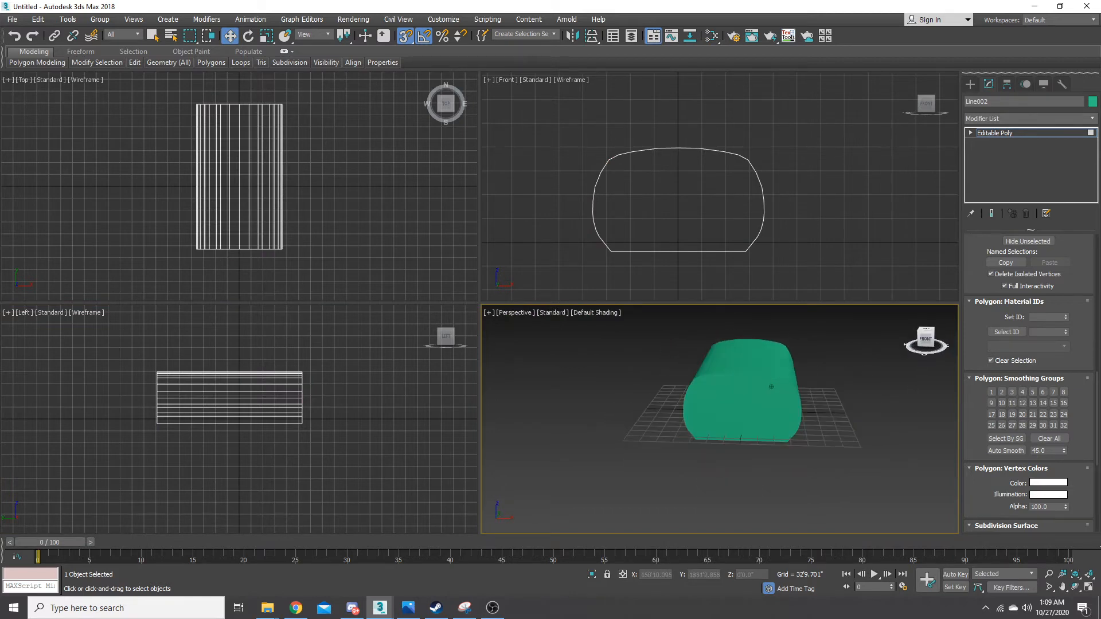
{"action": "scroll", "coordinate": [771, 387], "scroll_direction": "up", "scroll_amount": 6}
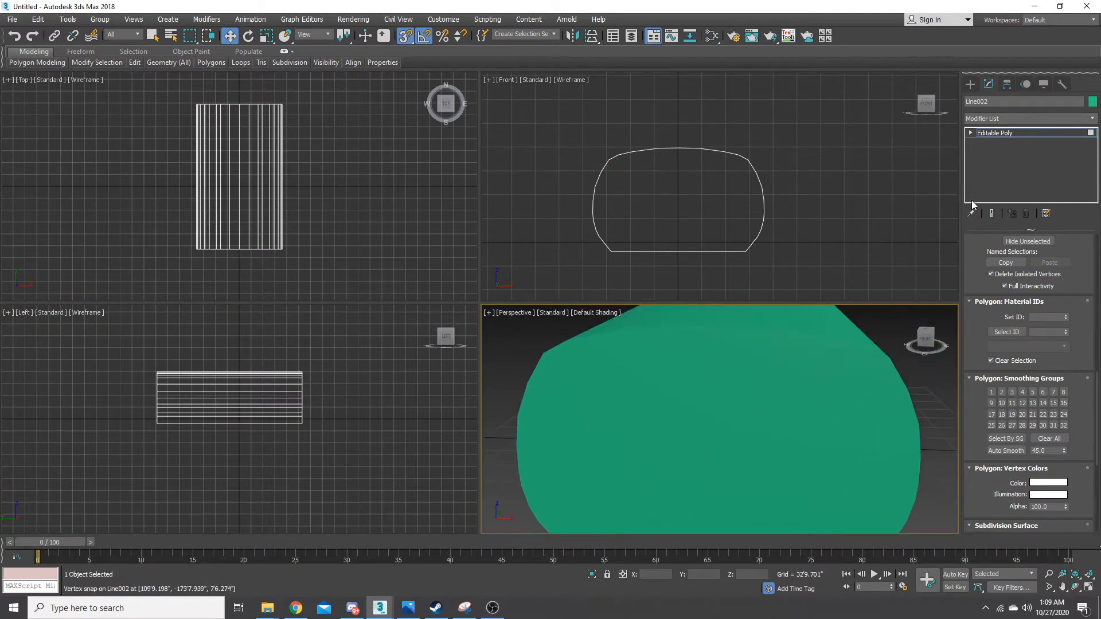
- Trace an open spline with snapping along one half of the body's front profile, starting at the top centre and covering six vertices
{"action": "left_click", "coordinate": [970, 84]}
{"action": "left_click", "coordinate": [985, 101]}
{"action": "left_click", "coordinate": [1006, 163]}
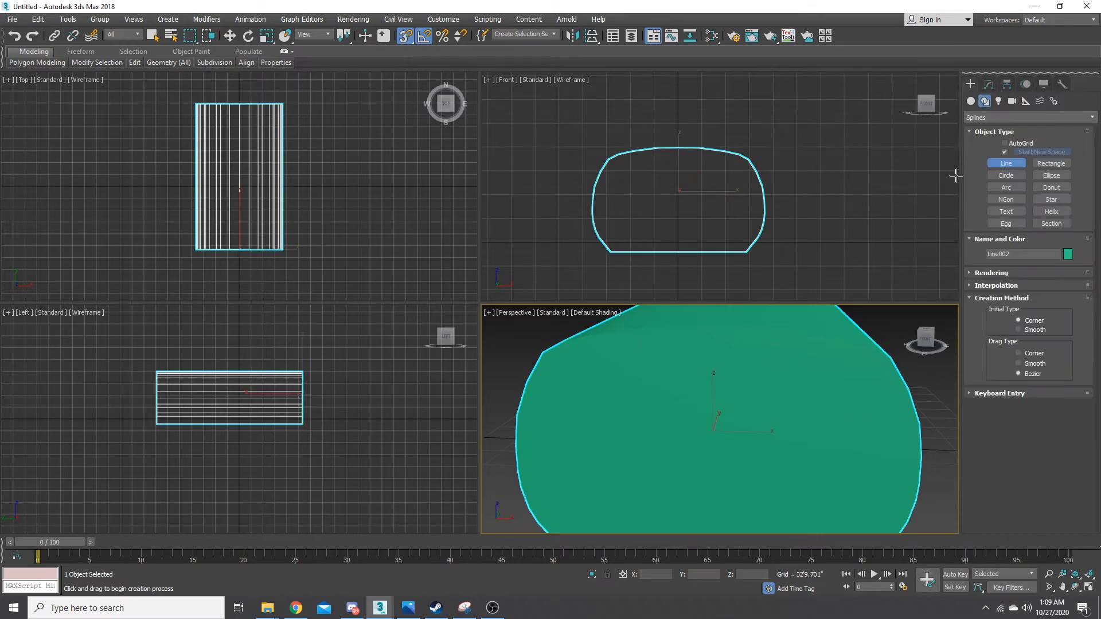
{"action": "scroll", "coordinate": [630, 229], "scroll_direction": "up", "scroll_amount": 5}
{"action": "scroll", "coordinate": [644, 239], "scroll_direction": "down", "scroll_amount": 5}
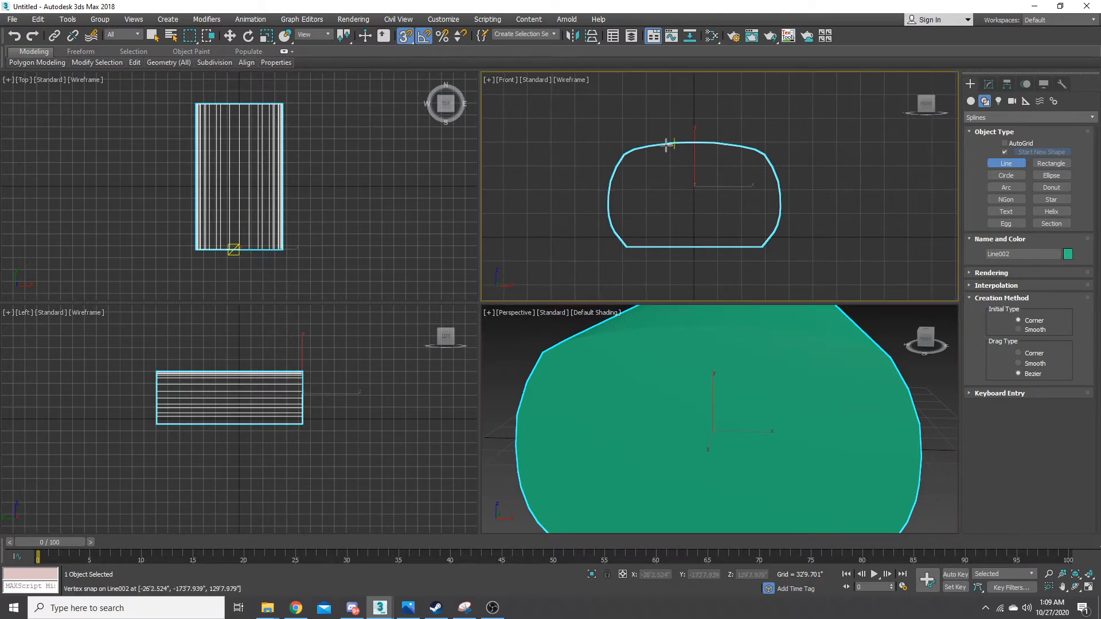
{"action": "scroll", "coordinate": [663, 143], "scroll_direction": "up", "scroll_amount": 5}
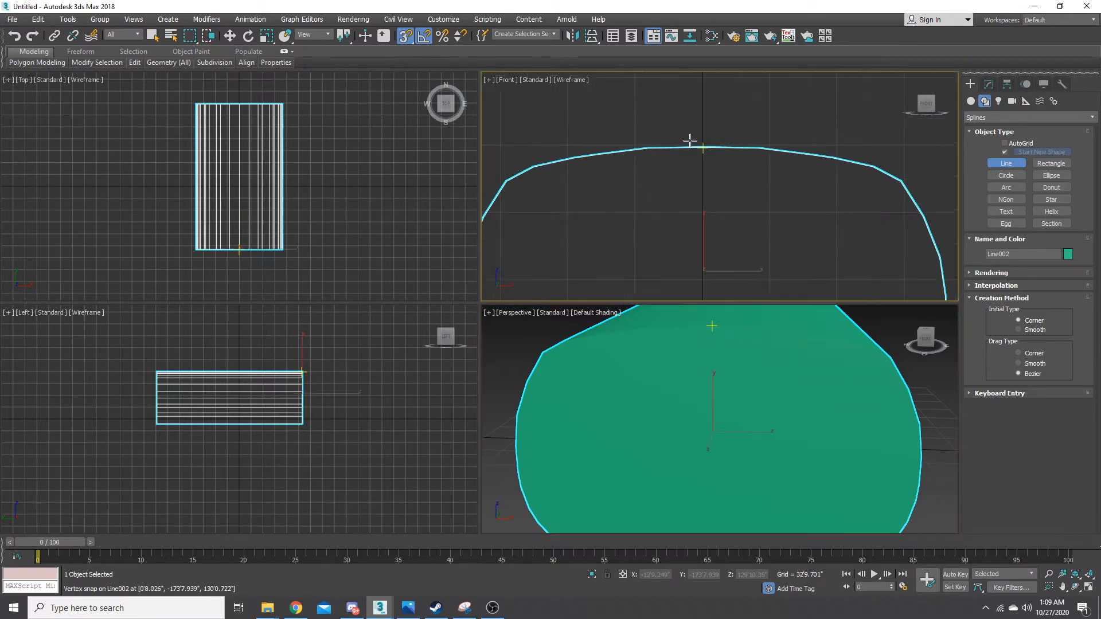
{"action": "left_click", "coordinate": [646, 144]}
{"action": "left_click", "coordinate": [701, 145]}
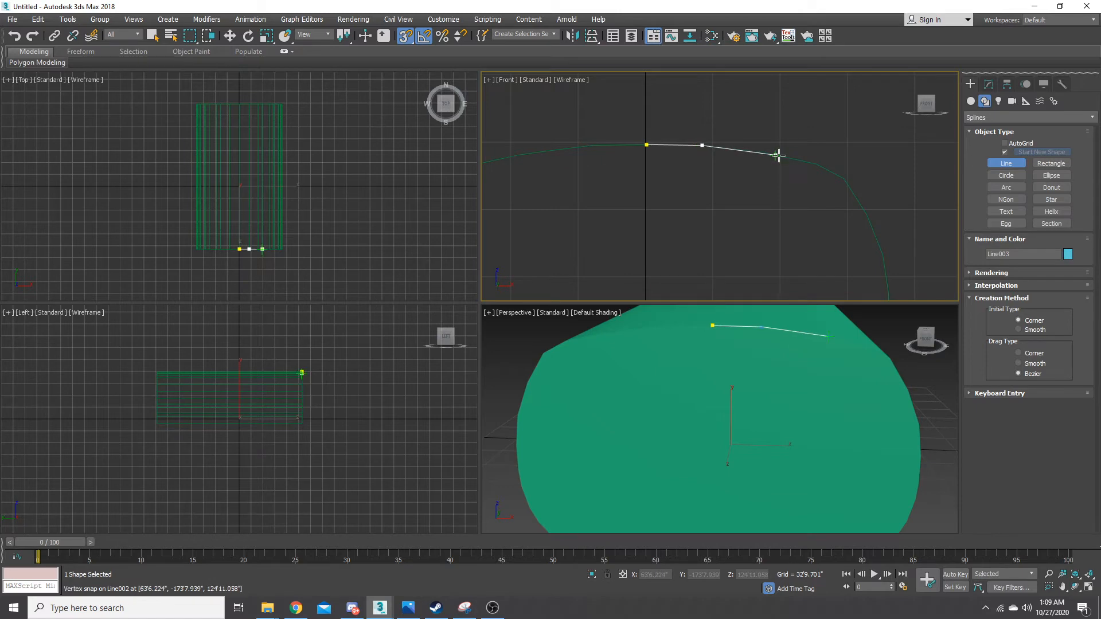
{"action": "left_click", "coordinate": [775, 155]}
{"action": "left_click", "coordinate": [815, 164]}
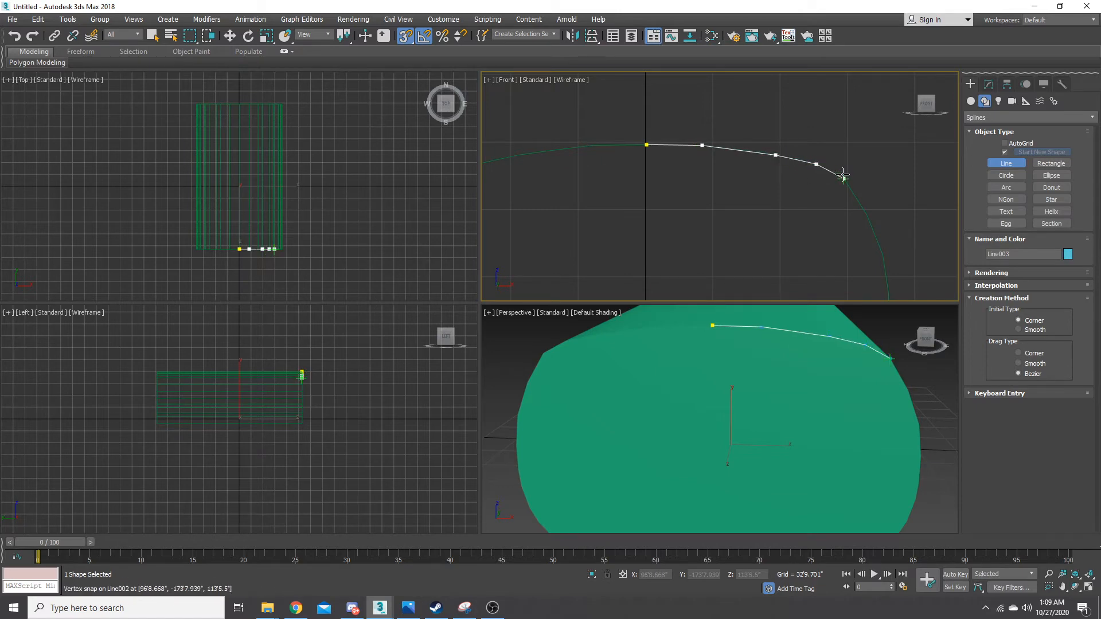
{"action": "left_click", "coordinate": [843, 178]}
{"action": "left_click", "coordinate": [864, 212]}
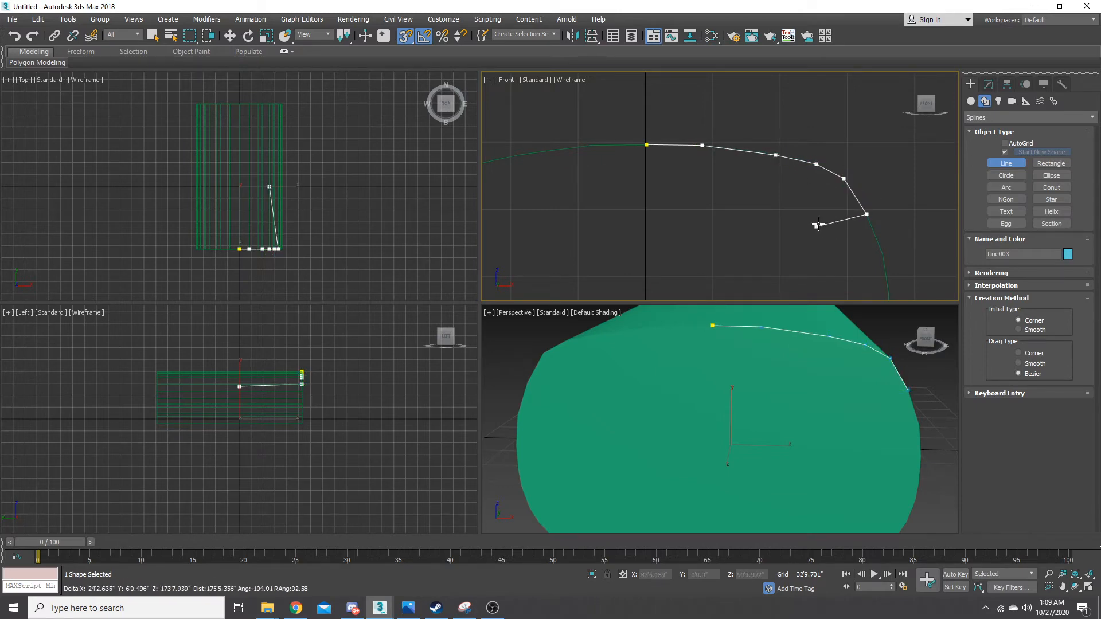
{"action": "right_click", "coordinate": [852, 197]}
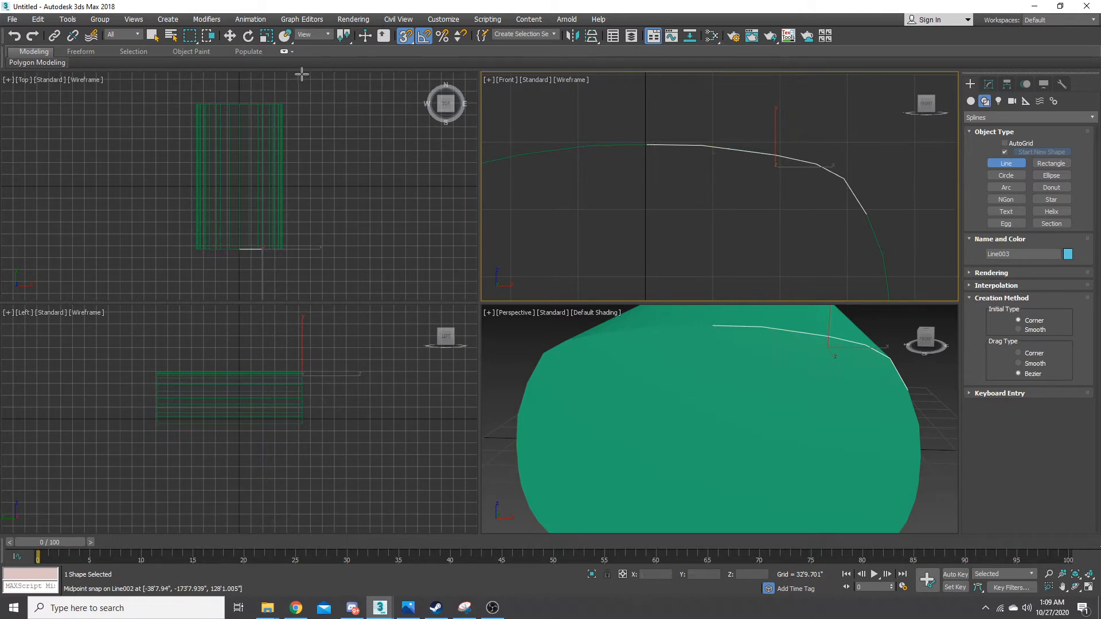
- Select the extruded body and hide it, leaving the traced half-profile spline in the scene
{"action": "left_click", "coordinate": [230, 35]}
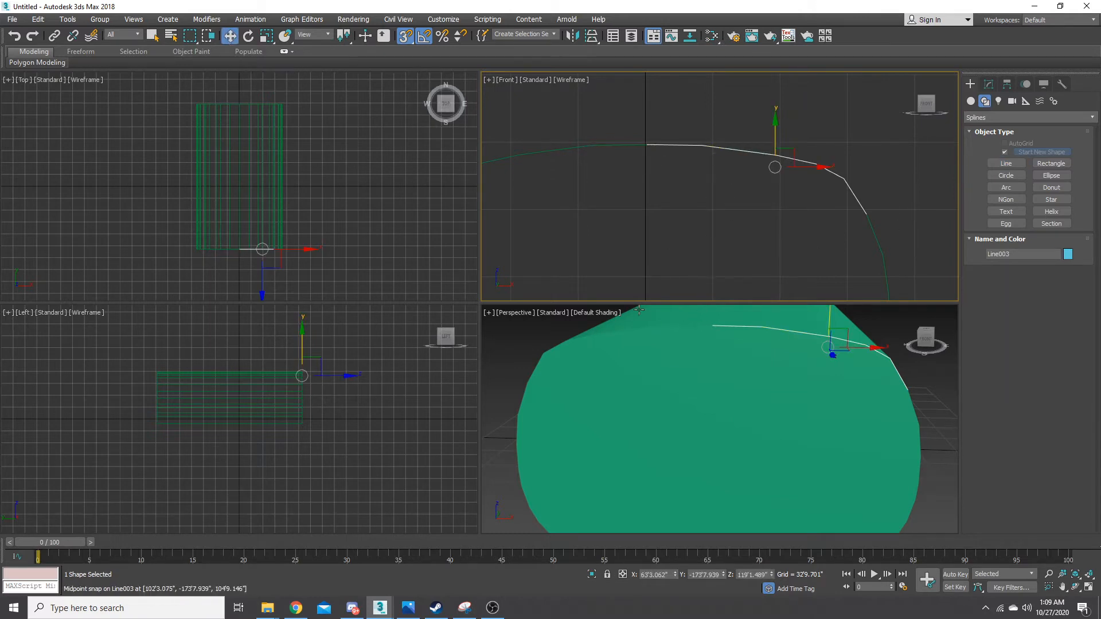
{"action": "scroll", "coordinate": [316, 381], "scroll_direction": "up", "scroll_amount": 3}
{"action": "scroll", "coordinate": [320, 386], "scroll_direction": "up", "scroll_amount": 2}
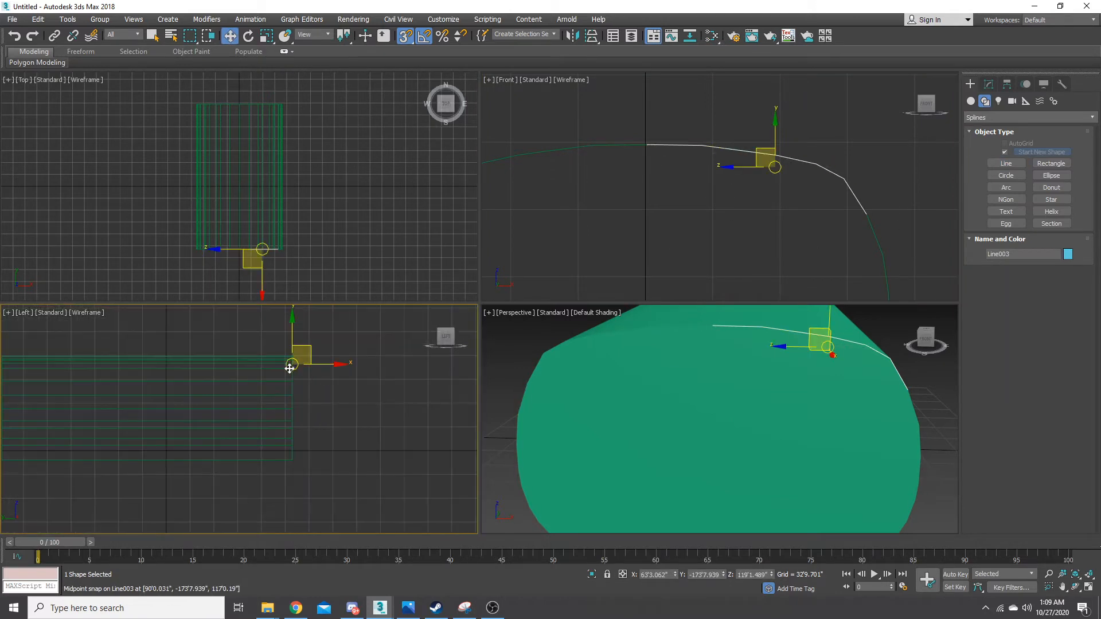
{"action": "middle_click_drag", "start_coordinate": [826, 383], "coordinate": [290, 369], "text": "alt"}
{"action": "left_click_drag", "start_coordinate": [290, 369], "coordinate": [2, 463]}
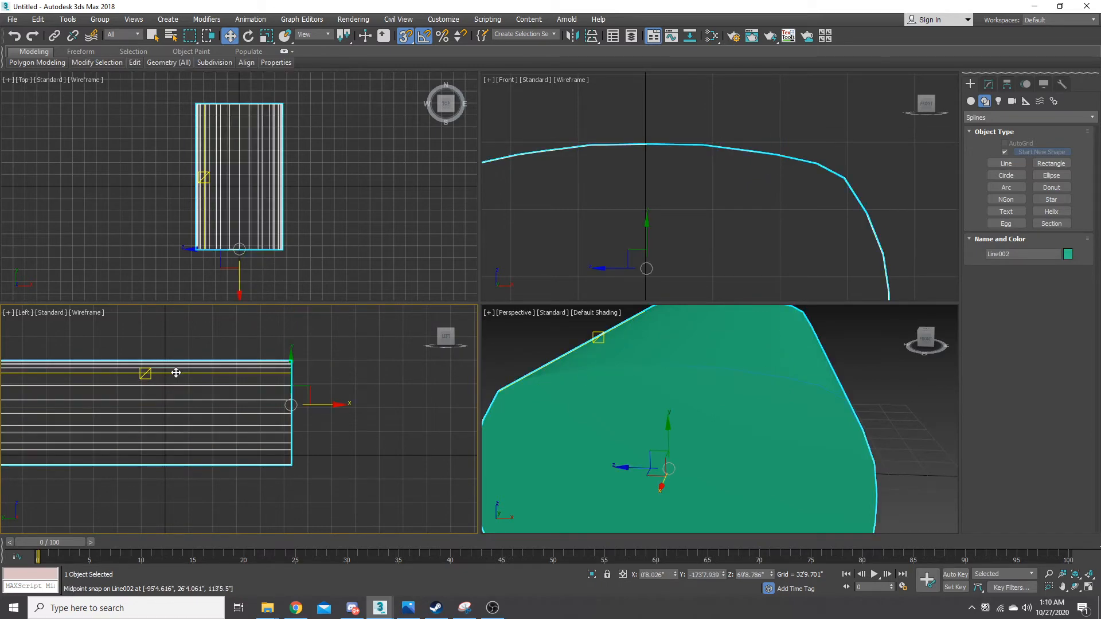
{"action": "right_click", "coordinate": [172, 368]}
{"action": "left_click", "coordinate": [215, 329]}
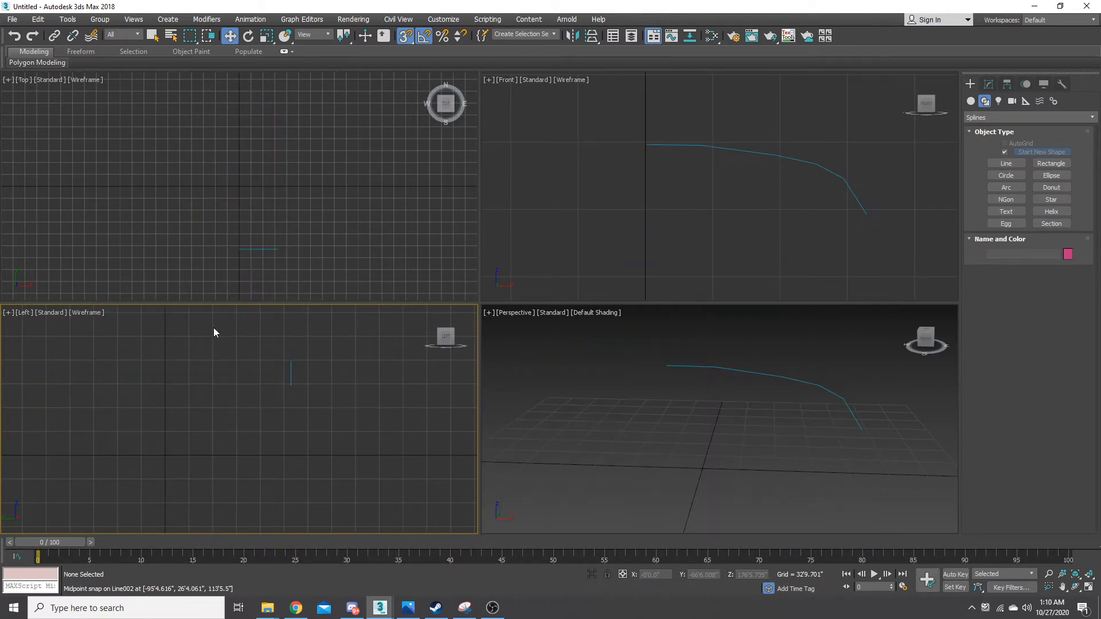
- With snapping off, draw an open corrugated line with two flat-topped trapezoidal crests above the traced curve in the Front view, starting at the centre axis
{"action": "middle_click_drag", "start_coordinate": [662, 267], "coordinate": [666, 265]}
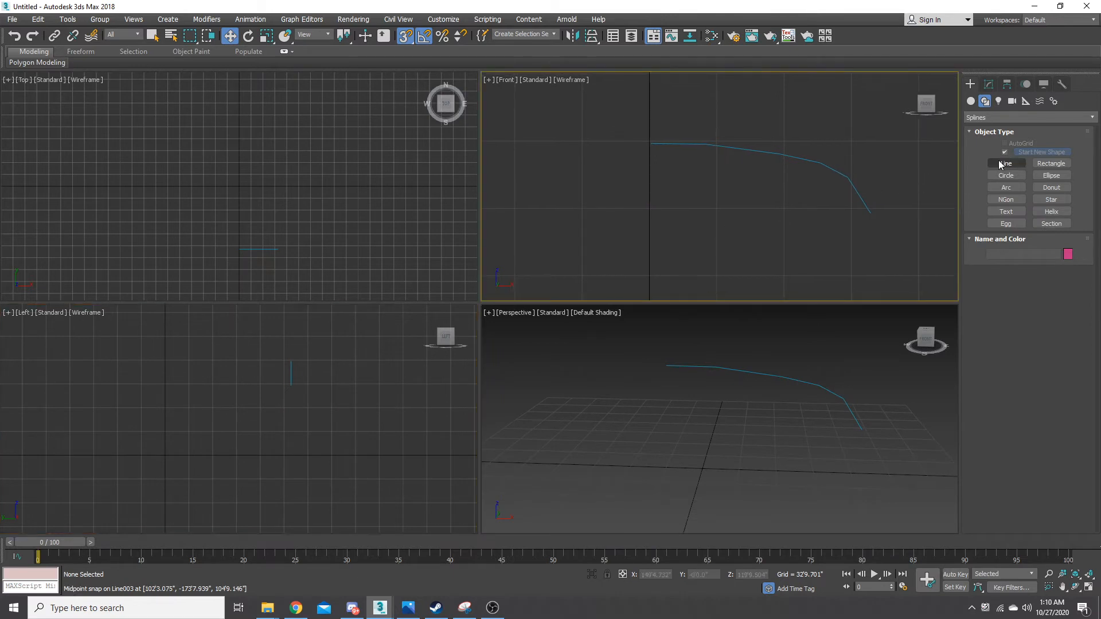
{"action": "left_click", "coordinate": [1005, 163]}
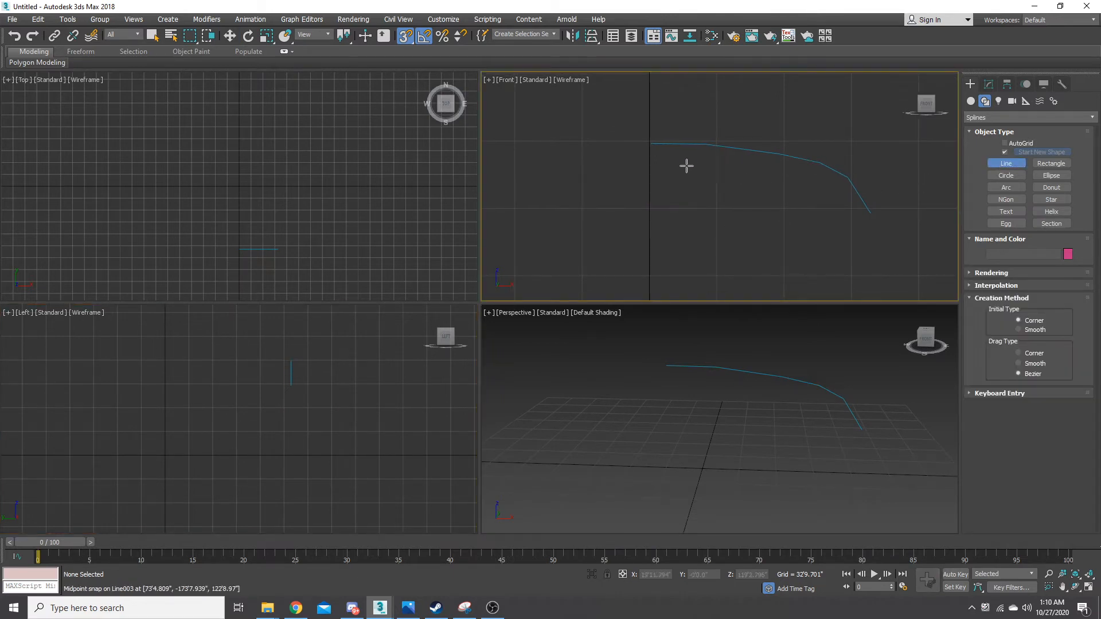
{"action": "scroll", "coordinate": [684, 164], "scroll_direction": "up", "scroll_amount": 3}
{"action": "left_click", "coordinate": [404, 35]}
{"action": "middle_click_drag", "start_coordinate": [683, 155], "coordinate": [655, 207]}
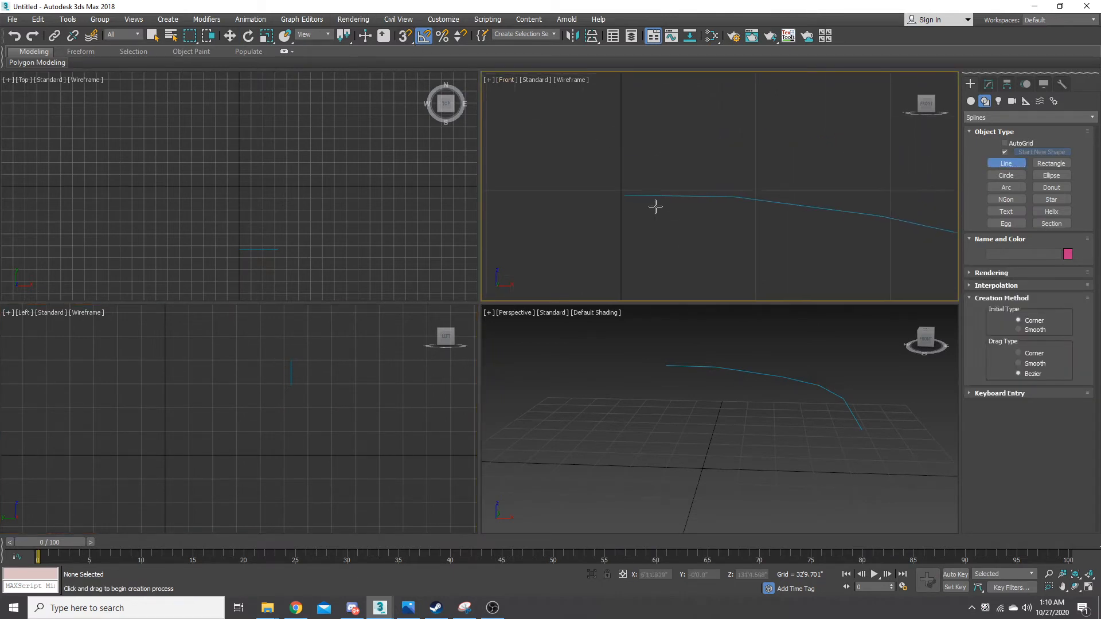
{"action": "middle_click_drag", "start_coordinate": [612, 109], "coordinate": [636, 149]}
{"action": "left_click", "coordinate": [618, 204]}
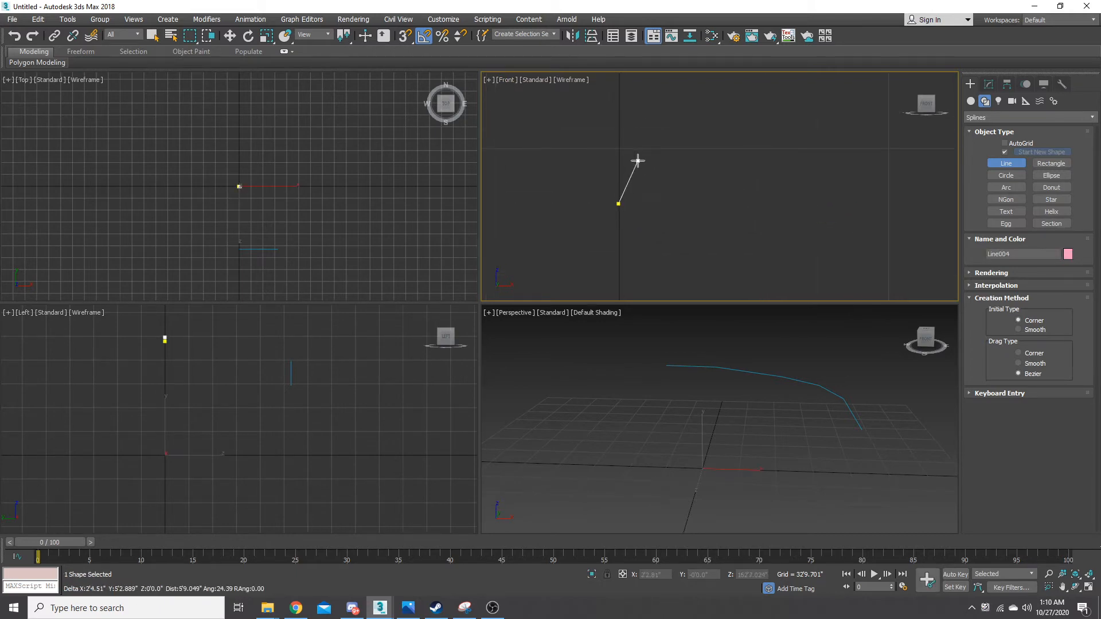
{"action": "left_click", "coordinate": [632, 165]}
{"action": "left_click", "coordinate": [677, 165]}
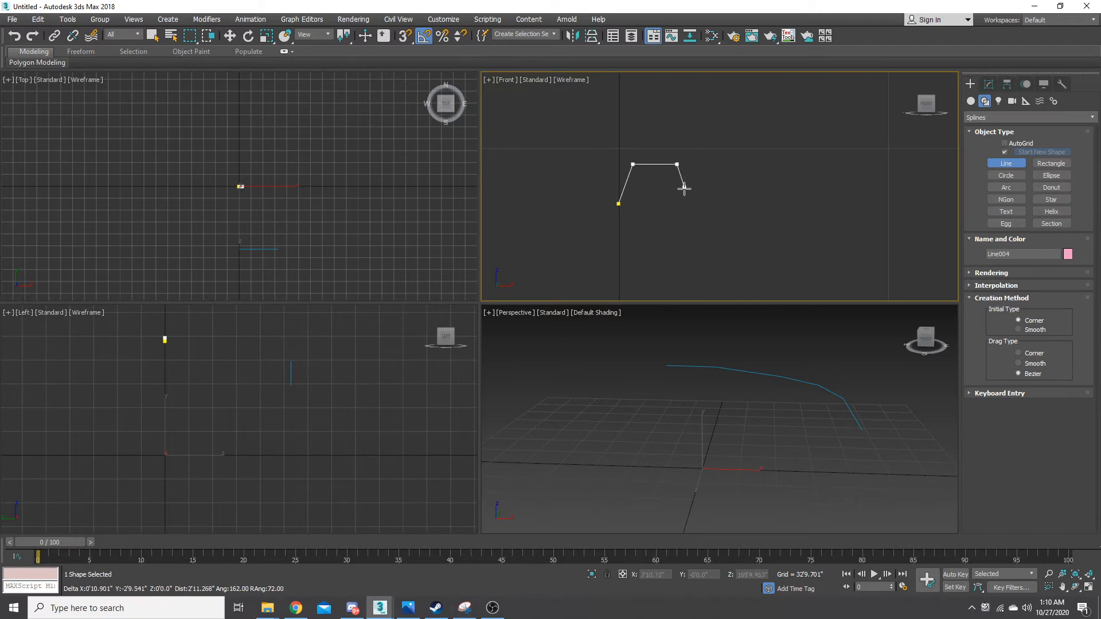
{"action": "left_click", "coordinate": [692, 202]}
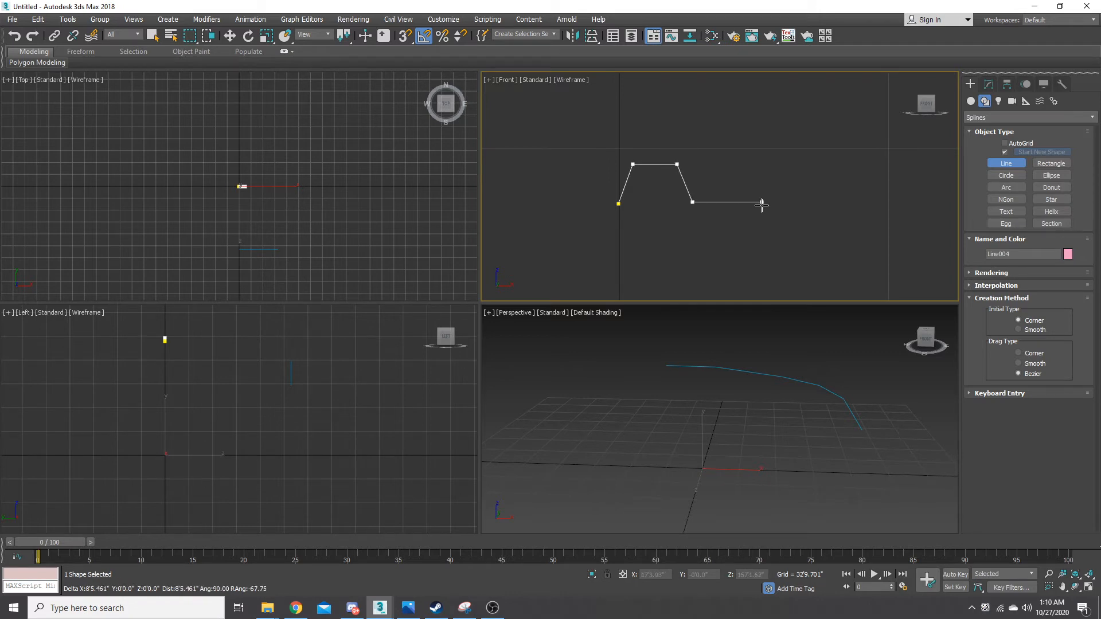
{"action": "left_click", "coordinate": [740, 201]}
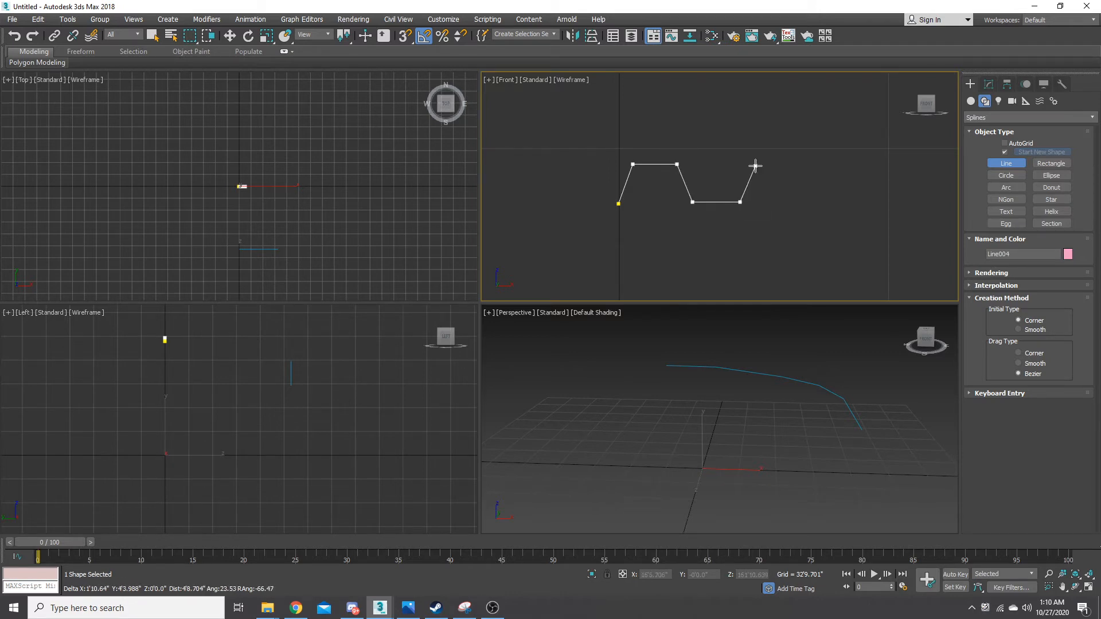
{"action": "left_click", "coordinate": [755, 164]}
{"action": "left_click", "coordinate": [796, 165]}
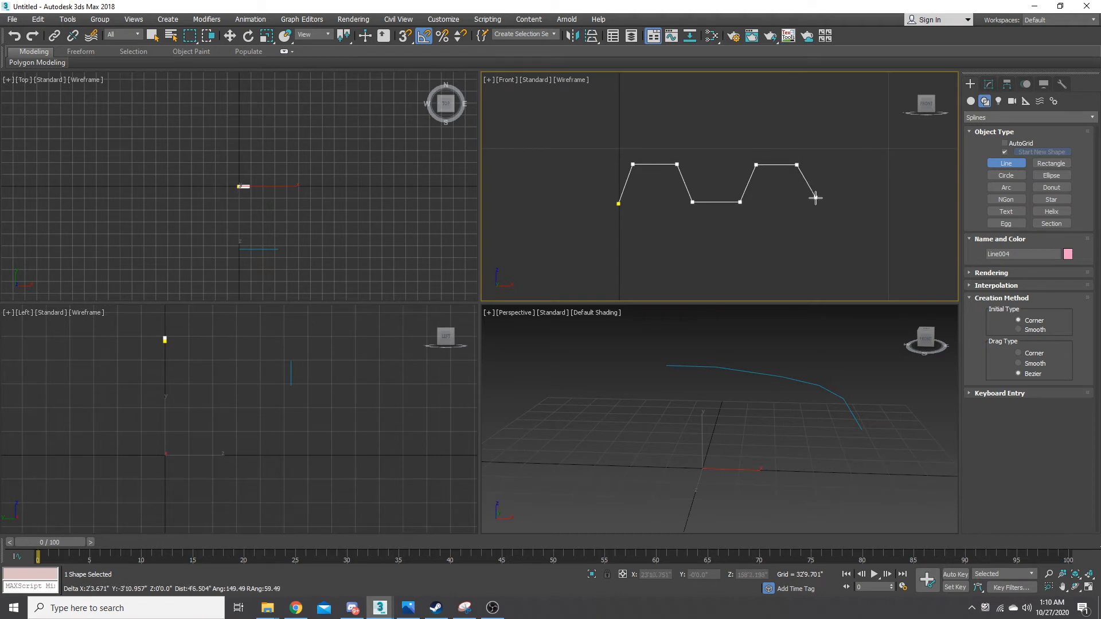
{"action": "left_click", "coordinate": [809, 199]}
{"action": "right_click", "coordinate": [831, 202]}
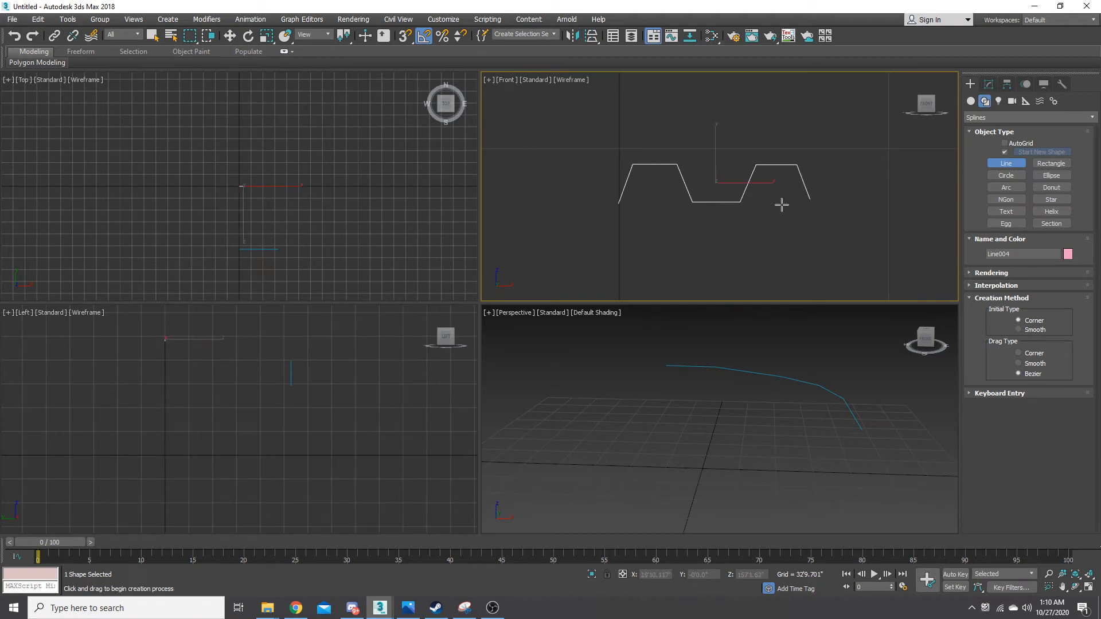
- Examine the size and shape of the corrugated line against the traced curve in the Front view
{"action": "scroll", "coordinate": [782, 204], "scroll_direction": "down", "scroll_amount": 6}
{"action": "middle_click_drag", "start_coordinate": [828, 218], "coordinate": [754, 179]}
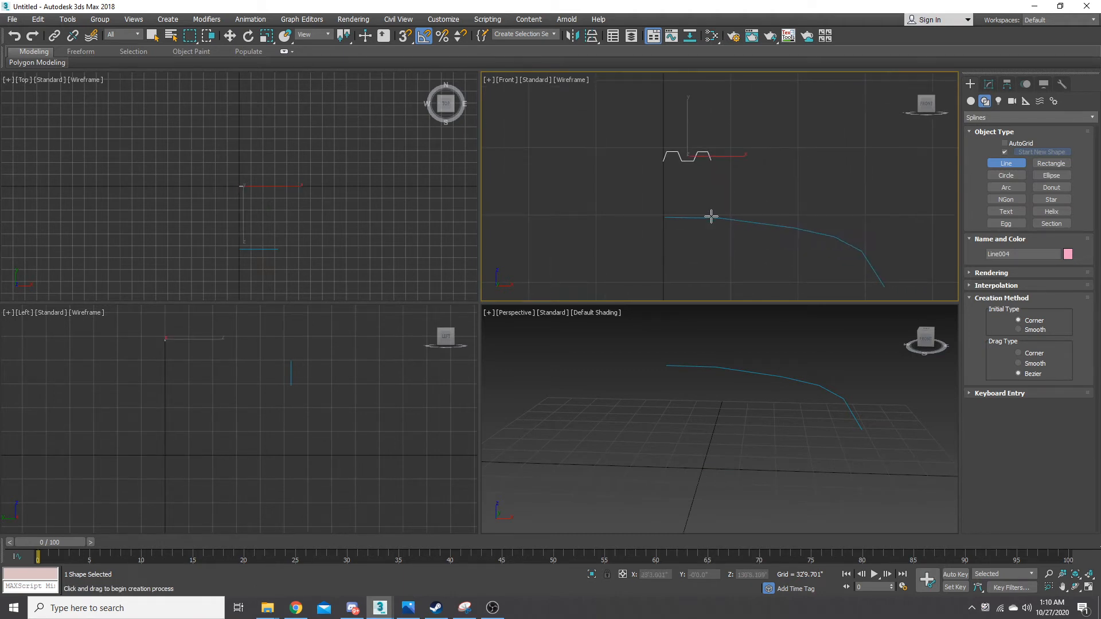
{"action": "scroll", "coordinate": [711, 216], "scroll_direction": "up", "scroll_amount": 4}
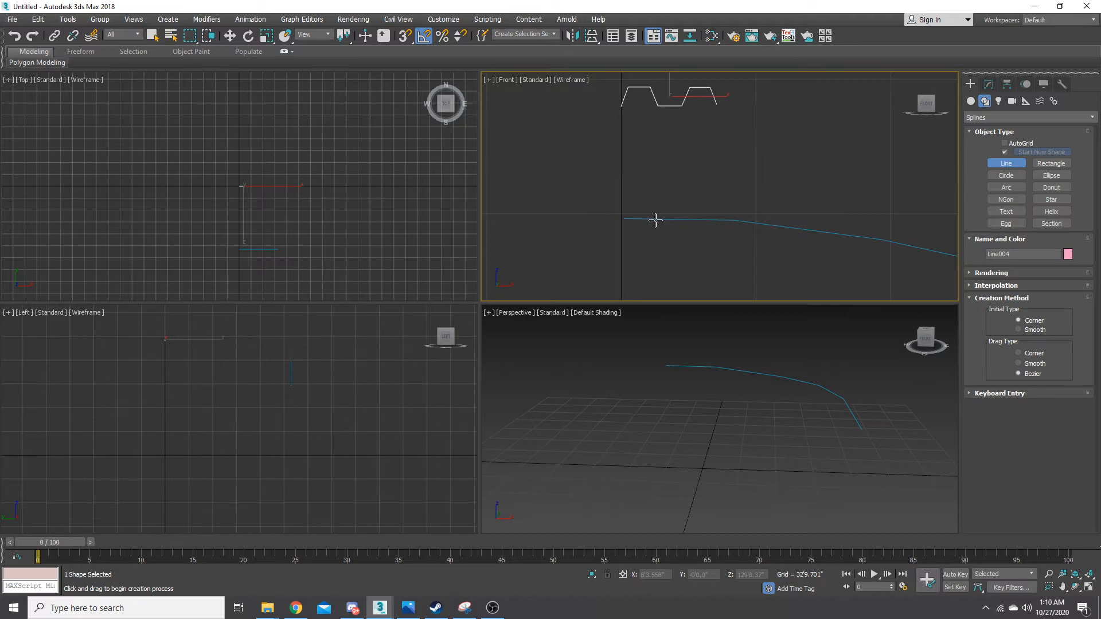
{"action": "middle_click_drag", "start_coordinate": [652, 216], "coordinate": [642, 293]}
{"action": "scroll", "coordinate": [662, 177], "scroll_direction": "up", "scroll_amount": 5}
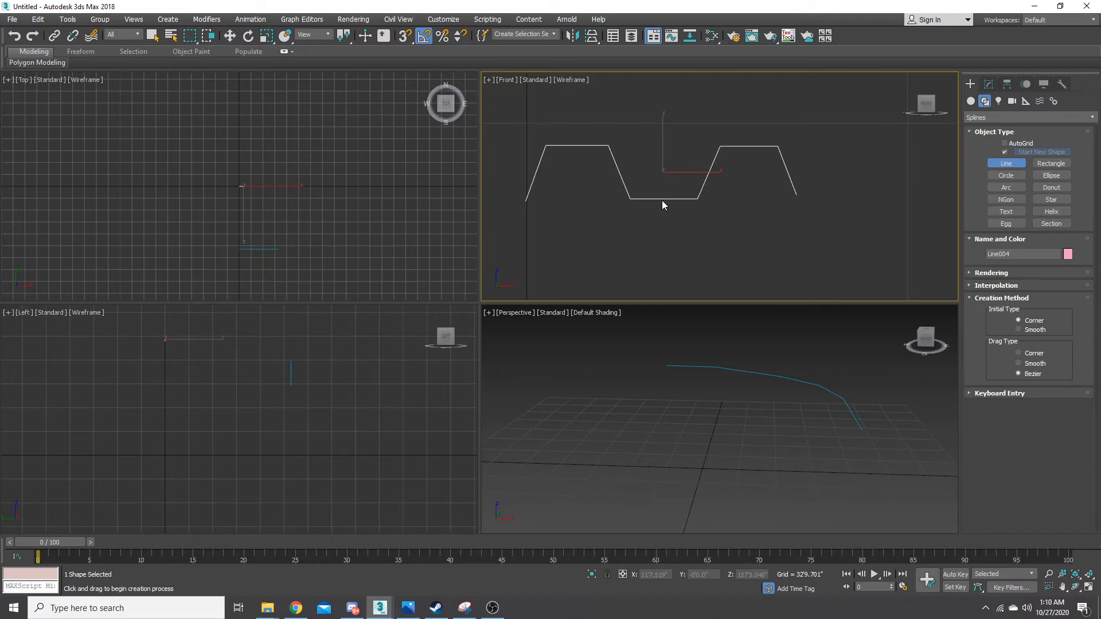
{"action": "scroll", "coordinate": [662, 198], "scroll_direction": "down", "scroll_amount": 5}
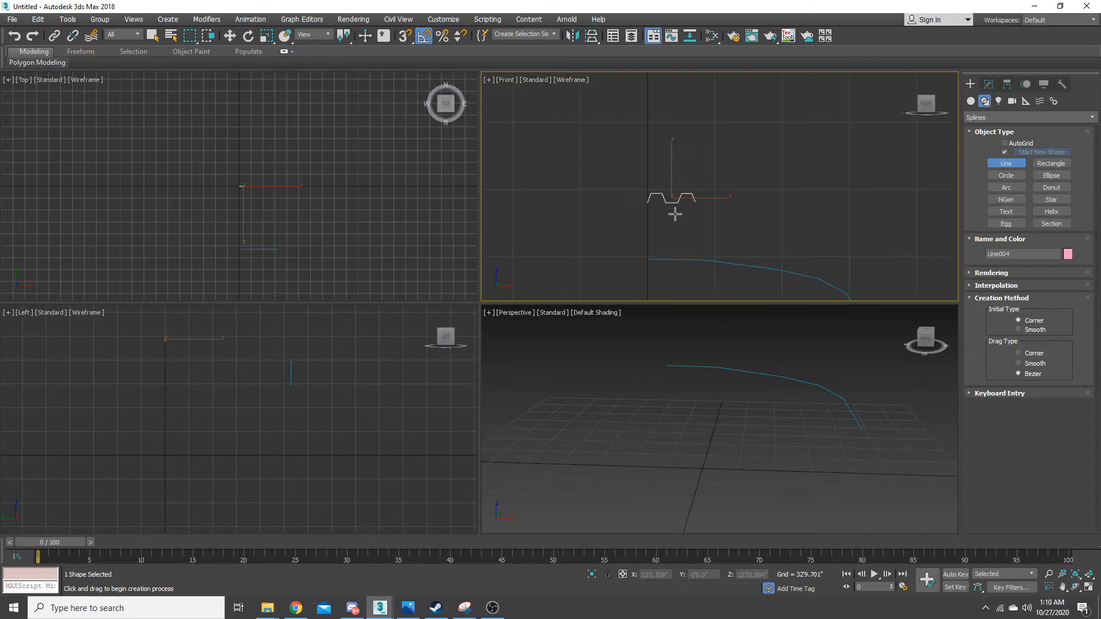
{"action": "scroll", "coordinate": [687, 245], "scroll_direction": "up", "scroll_amount": 2}
{"action": "middle_click_drag", "start_coordinate": [687, 204], "coordinate": [699, 201]}
{"action": "scroll", "coordinate": [639, 172], "scroll_direction": "up", "scroll_amount": 3}
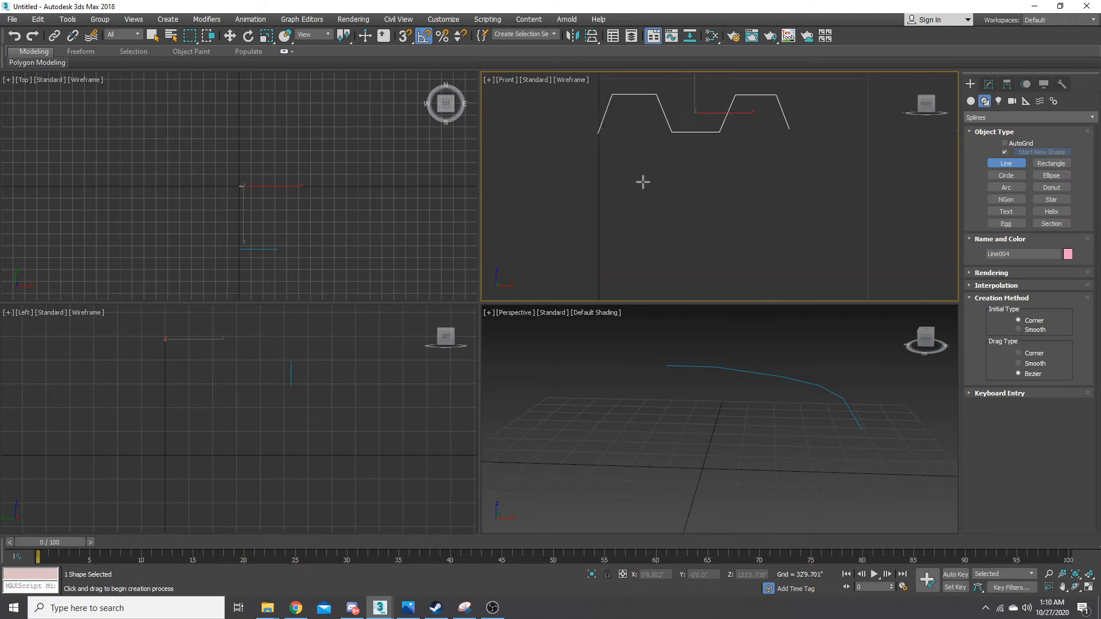
- Draw a separate open line shaped as a single flat-topped trapezoid just below the corrugated line in the Front view
{"action": "scroll", "coordinate": [658, 174], "scroll_direction": "down", "scroll_amount": 2}
{"action": "scroll", "coordinate": [646, 191], "scroll_direction": "up", "scroll_amount": 2}
{"action": "left_click", "coordinate": [646, 196]}
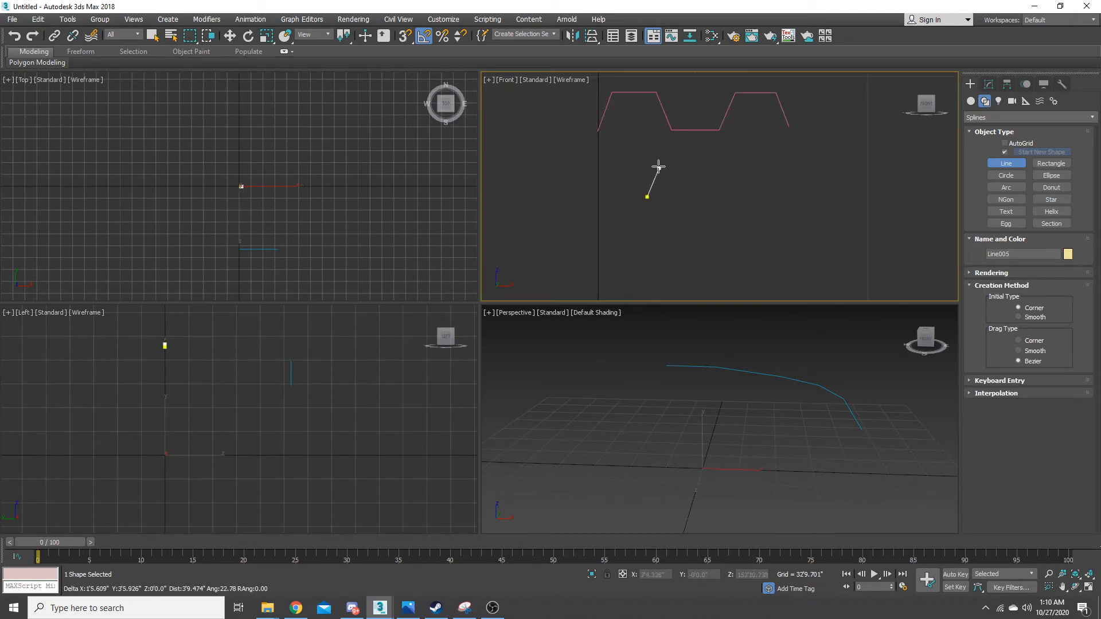
{"action": "left_click", "coordinate": [660, 165]}
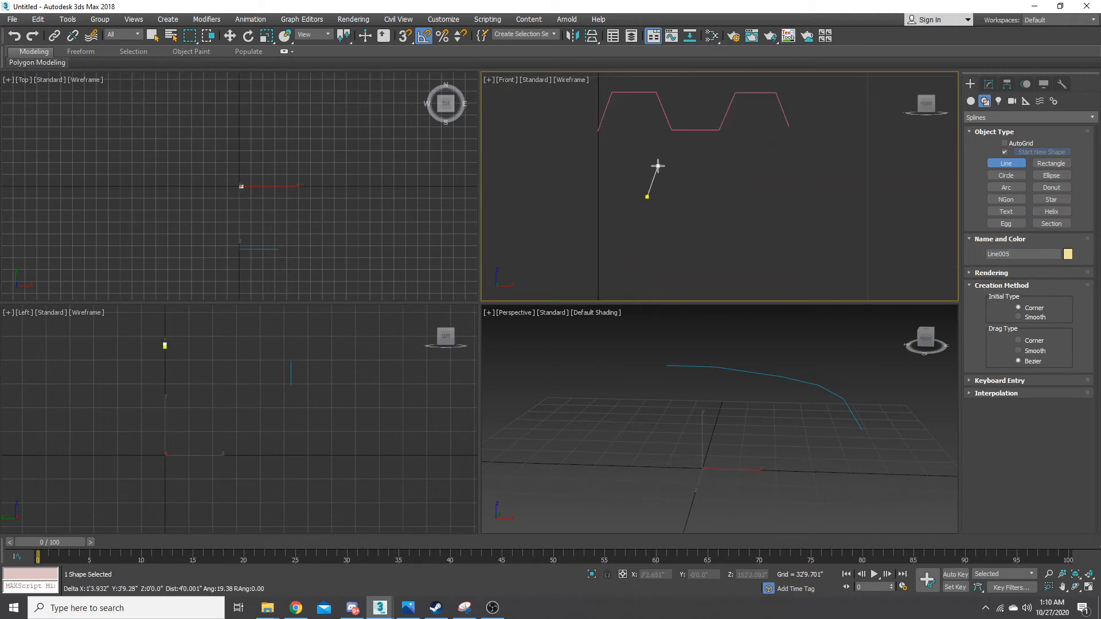
{"action": "left_click", "coordinate": [703, 165]}
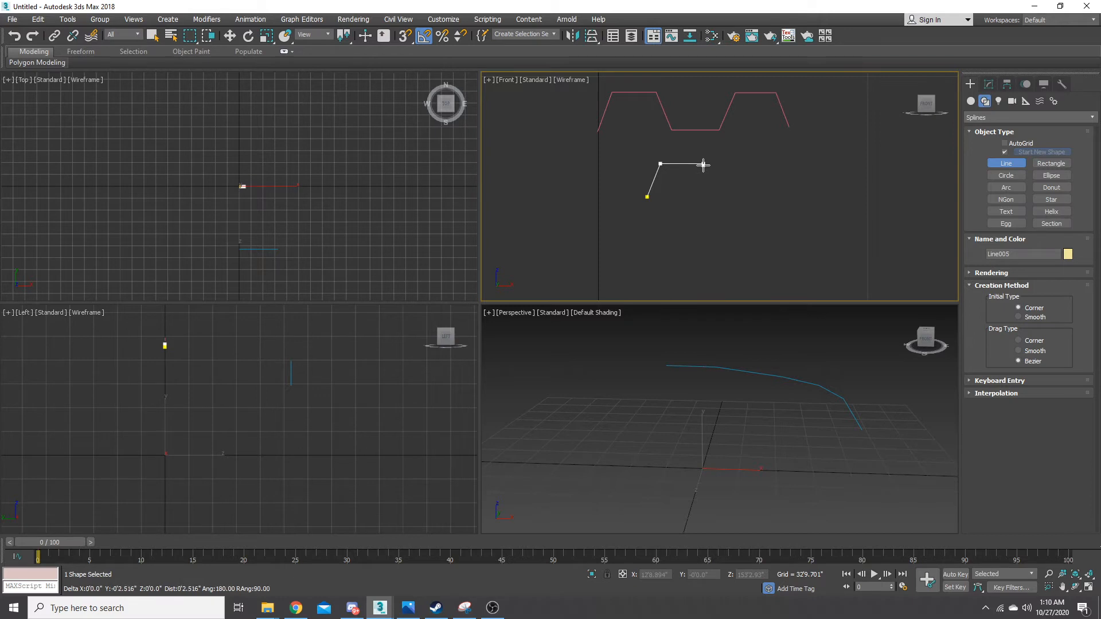
{"action": "left_click", "coordinate": [714, 196]}
{"action": "right_click", "coordinate": [714, 196]}
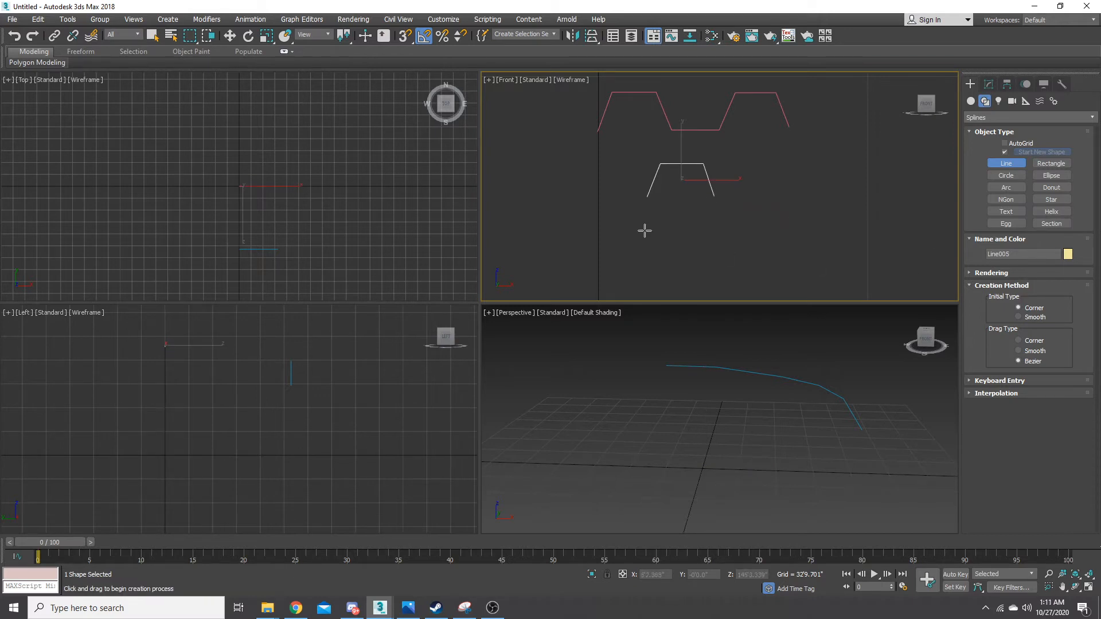
- Enter vertex editing on the single trapezoid line and turn snapping back on
{"action": "left_click", "coordinate": [988, 84]}
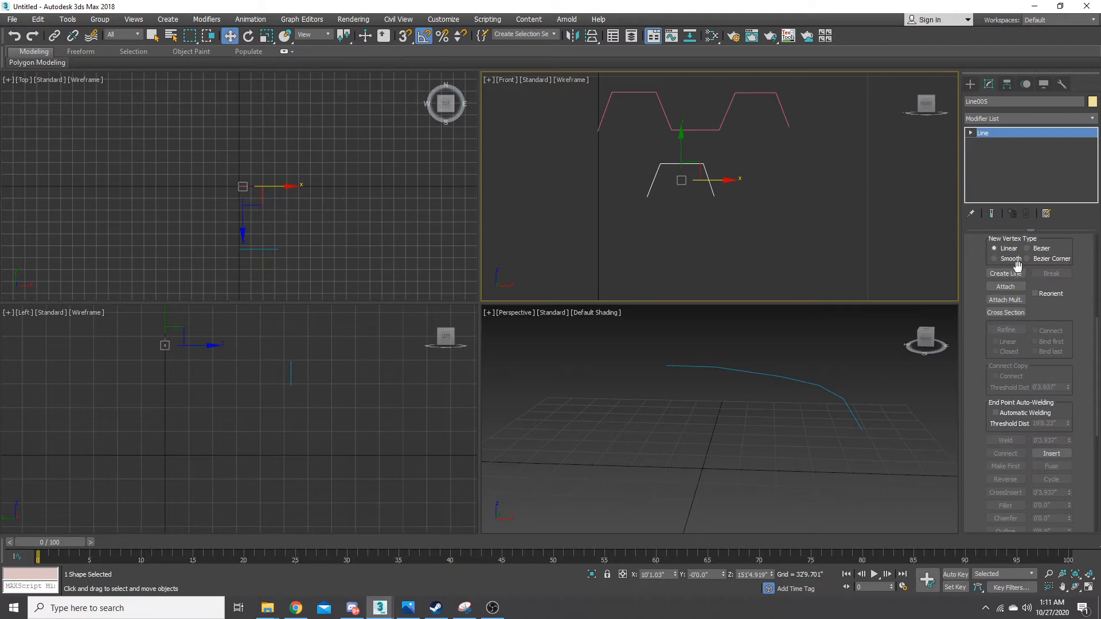
{"action": "scroll", "coordinate": [1015, 266], "scroll_direction": "down", "scroll_amount": 5}
{"action": "scroll", "coordinate": [1015, 266], "scroll_direction": "up", "scroll_amount": 5}
{"action": "left_click", "coordinate": [1014, 282]}
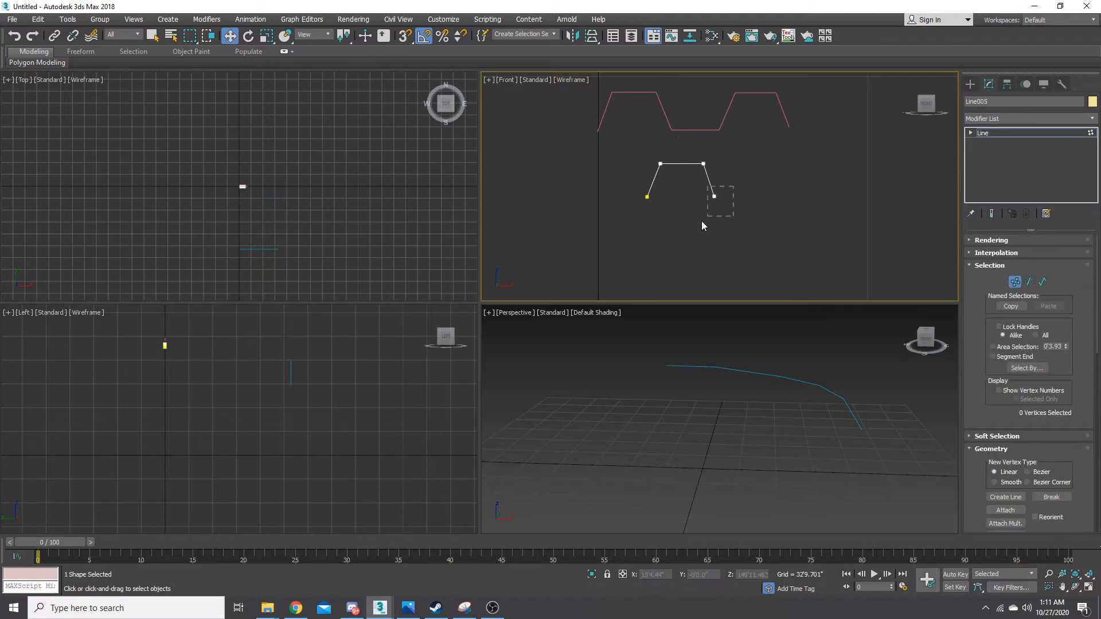
{"action": "left_click", "coordinate": [714, 197]}
{"action": "left_click", "coordinate": [408, 37]}
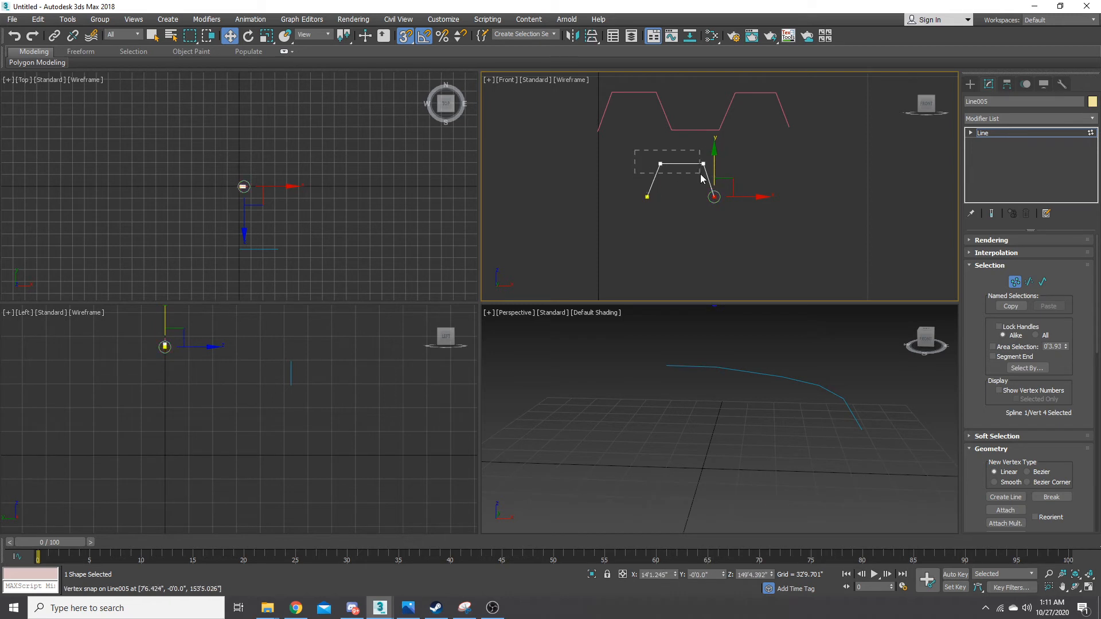
{"action": "left_click", "coordinate": [628, 177]}
- Select all four vertices of the trapezoid line, turn snapping off, and move them down closer to the traced curve
{"action": "scroll", "coordinate": [646, 191], "scroll_direction": "down", "scroll_amount": 2}
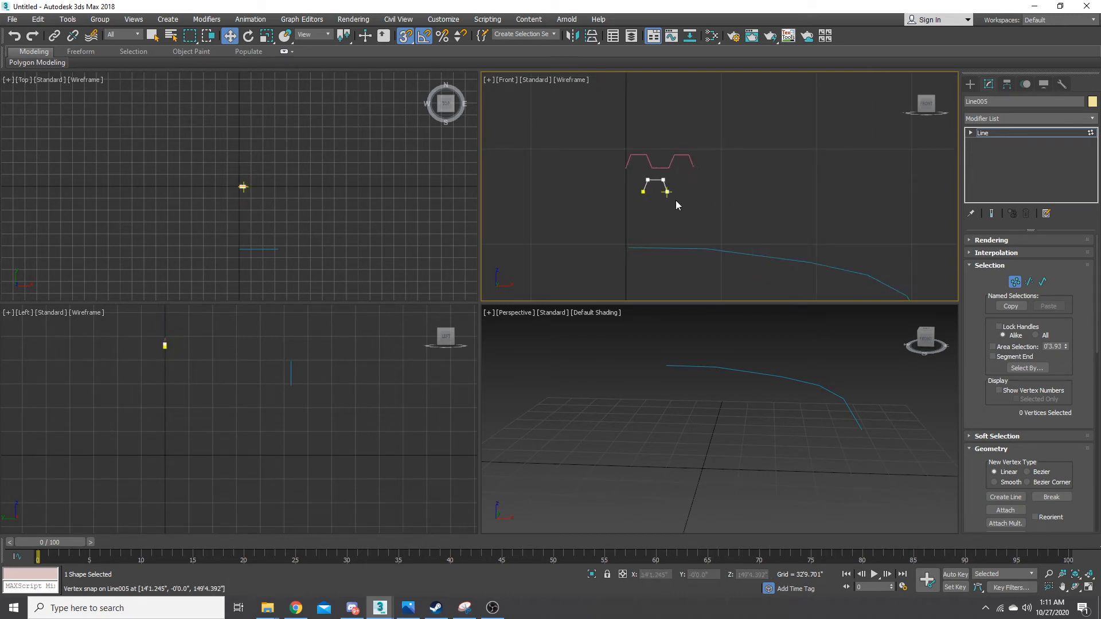
{"action": "scroll", "coordinate": [677, 212], "scroll_direction": "up", "scroll_amount": 3}
{"action": "scroll", "coordinate": [673, 224], "scroll_direction": "down", "scroll_amount": 2}
{"action": "key", "text": "ctrl+a"}
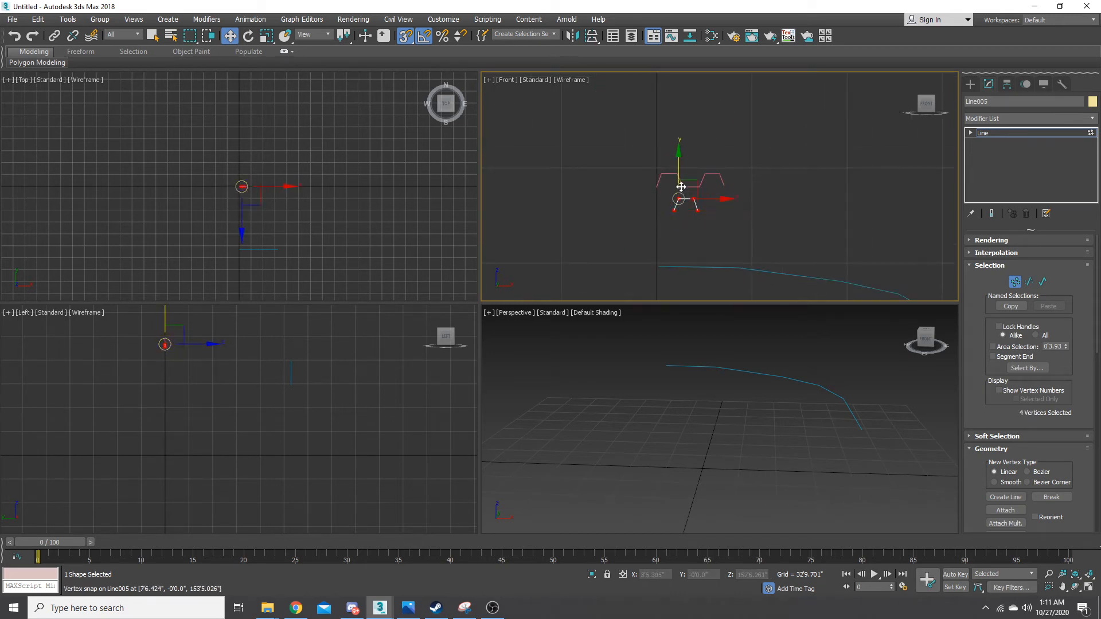
{"action": "left_click_drag", "start_coordinate": [693, 194], "coordinate": [675, 232]}
{"action": "left_click", "coordinate": [405, 36]}
{"action": "scroll", "coordinate": [761, 215], "scroll_direction": "up", "scroll_amount": 3}
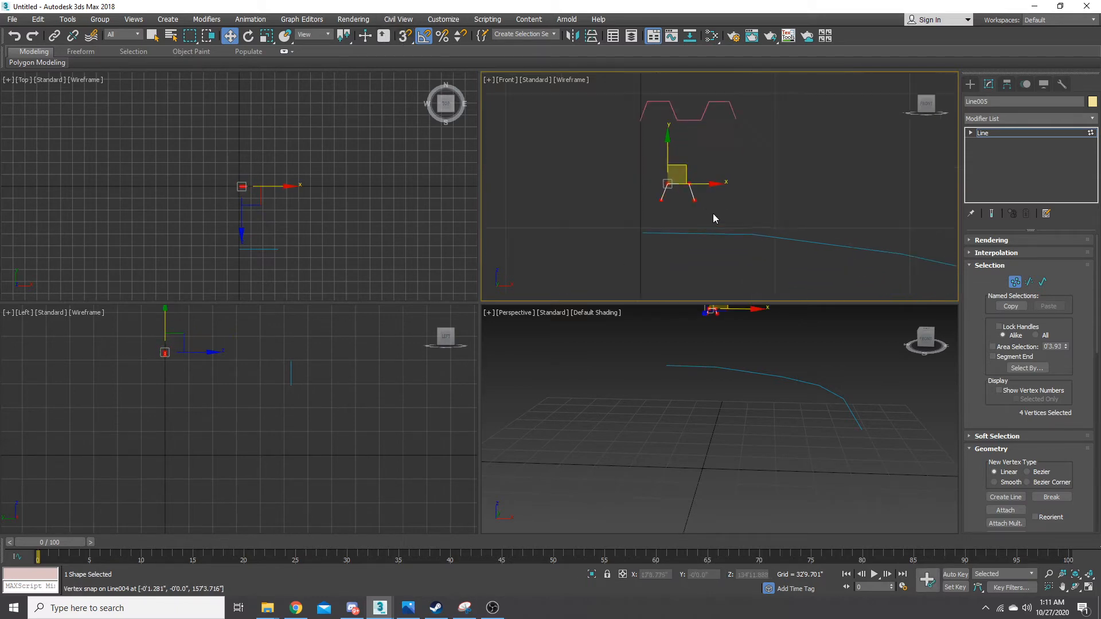
- Reselect all four vertices of the single trapezoid line and move them slightly right in the Front view
{"action": "middle_click_drag", "start_coordinate": [713, 214], "coordinate": [713, 187]}
{"action": "left_click_drag", "start_coordinate": [700, 109], "coordinate": [670, 151]}
{"action": "scroll", "coordinate": [710, 156], "scroll_direction": "down", "scroll_amount": 2}
{"action": "scroll", "coordinate": [673, 190], "scroll_direction": "up", "scroll_amount": 3}
{"action": "left_click", "coordinate": [705, 177]}
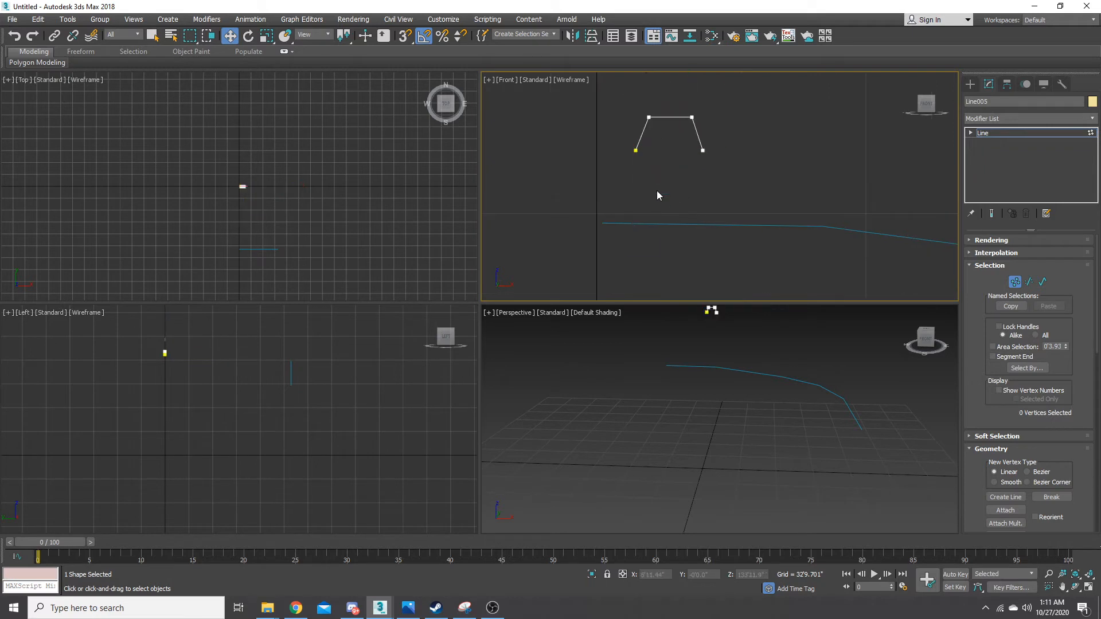
{"action": "middle_click_drag", "start_coordinate": [672, 163], "coordinate": [669, 193]}
{"action": "left_click_drag", "start_coordinate": [712, 130], "coordinate": [609, 208]}
{"action": "left_click_drag", "start_coordinate": [668, 177], "coordinate": [677, 183]}
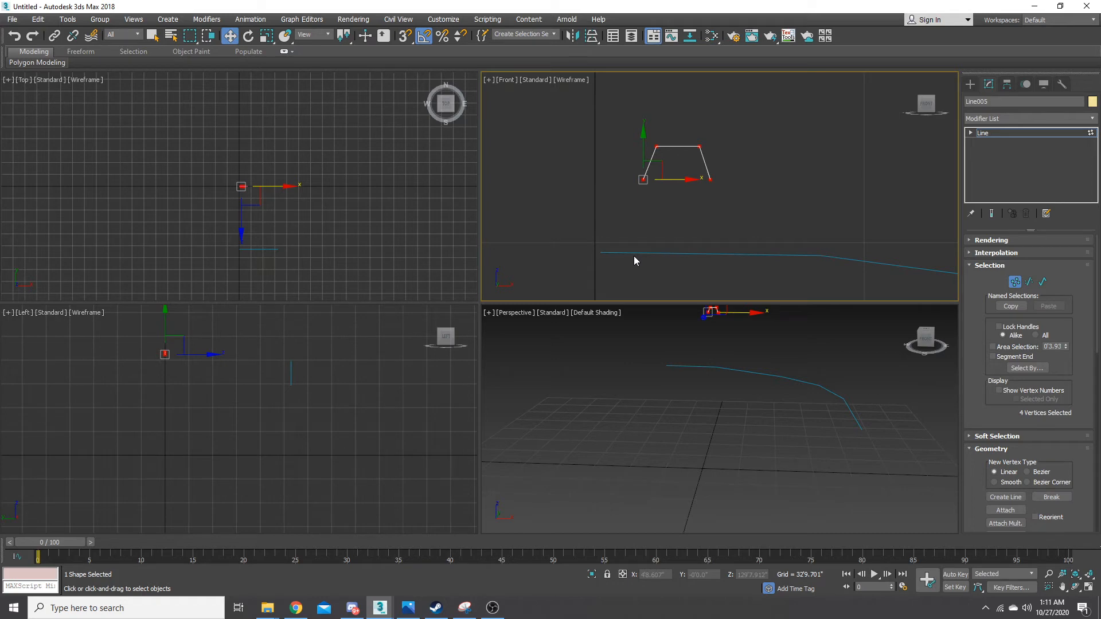
- Select the two upper vertices of the trapezoid line and round both corners with Fillet
{"action": "scroll", "coordinate": [634, 255], "scroll_direction": "down", "scroll_amount": 3}
{"action": "scroll", "coordinate": [648, 227], "scroll_direction": "up", "scroll_amount": 3}
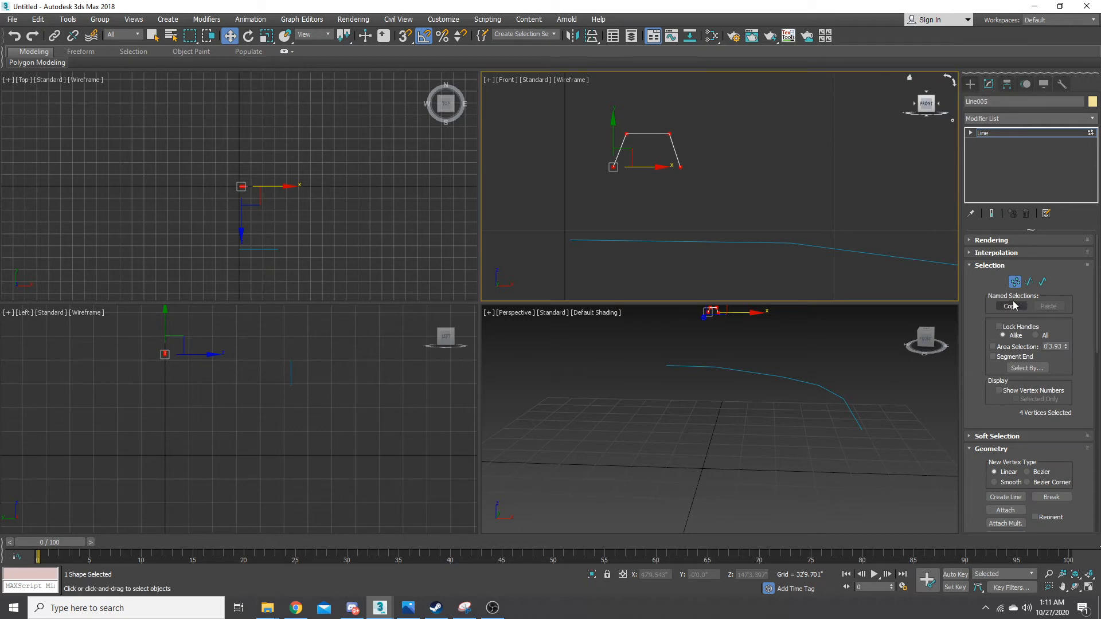
{"action": "left_click_drag", "start_coordinate": [691, 116], "coordinate": [610, 141]}
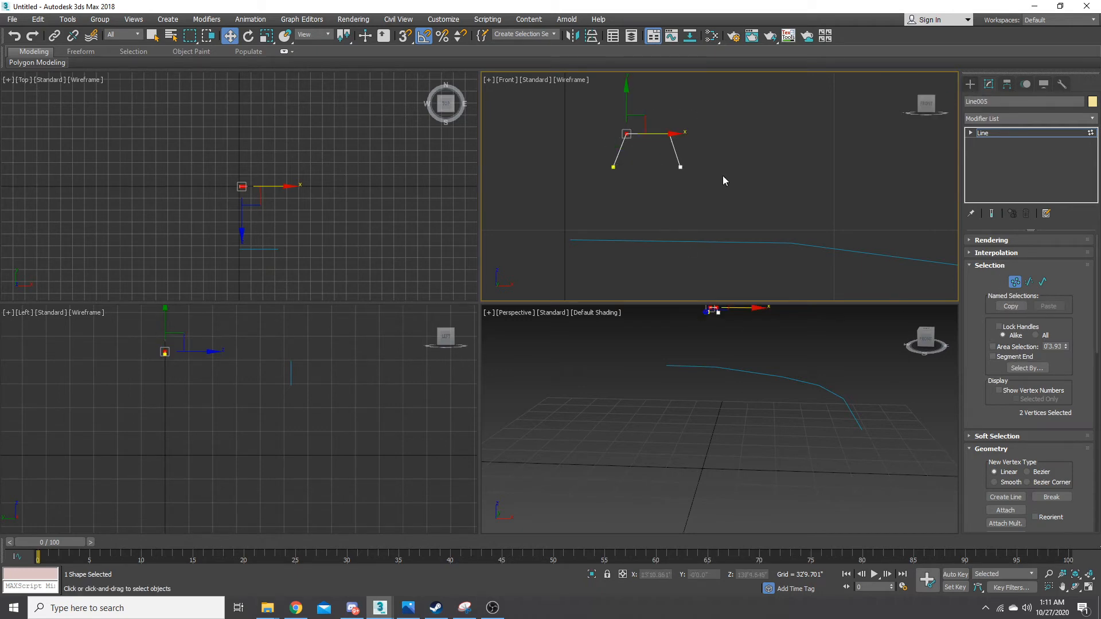
{"action": "scroll", "coordinate": [1085, 415], "scroll_direction": "down", "scroll_amount": 2}
{"action": "scroll", "coordinate": [1085, 415], "scroll_direction": "down", "scroll_amount": 5}
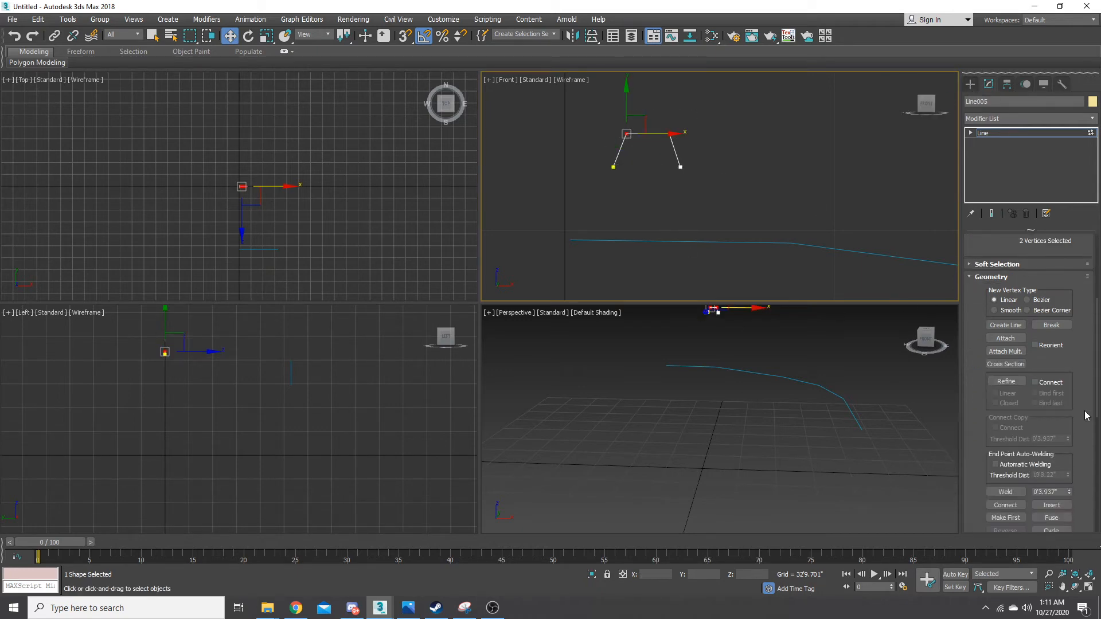
{"action": "scroll", "coordinate": [1085, 415], "scroll_direction": "down", "scroll_amount": 1}
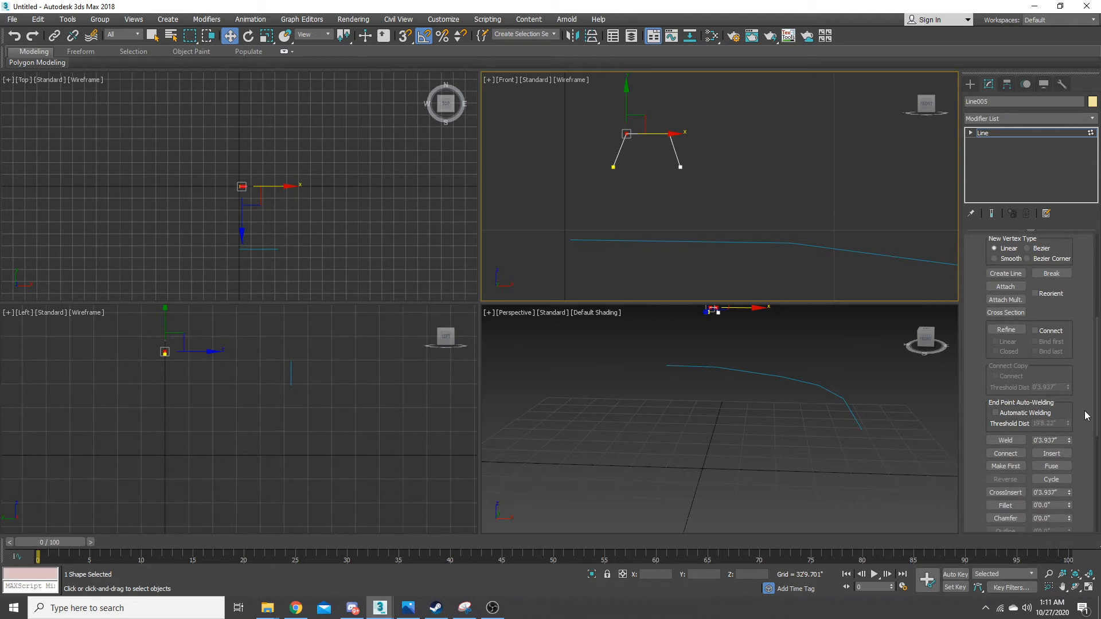
{"action": "left_click", "coordinate": [1005, 488]}
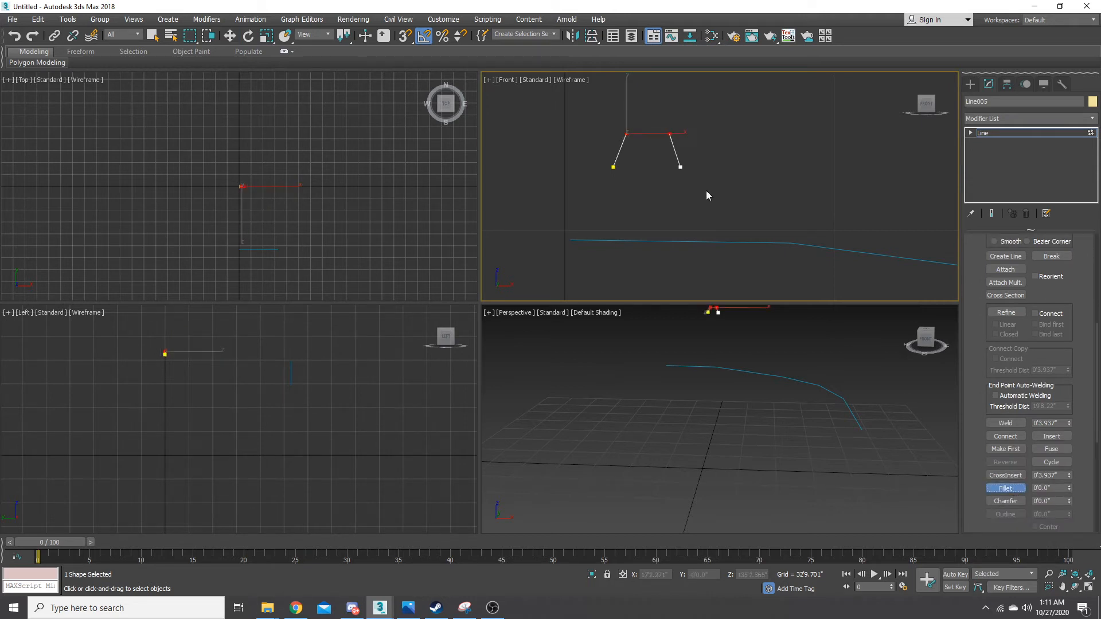
{"action": "middle_click_drag", "start_coordinate": [687, 171], "coordinate": [713, 194]}
{"action": "left_click_drag", "start_coordinate": [697, 160], "coordinate": [701, 152]}
{"action": "right_click", "coordinate": [708, 188]}
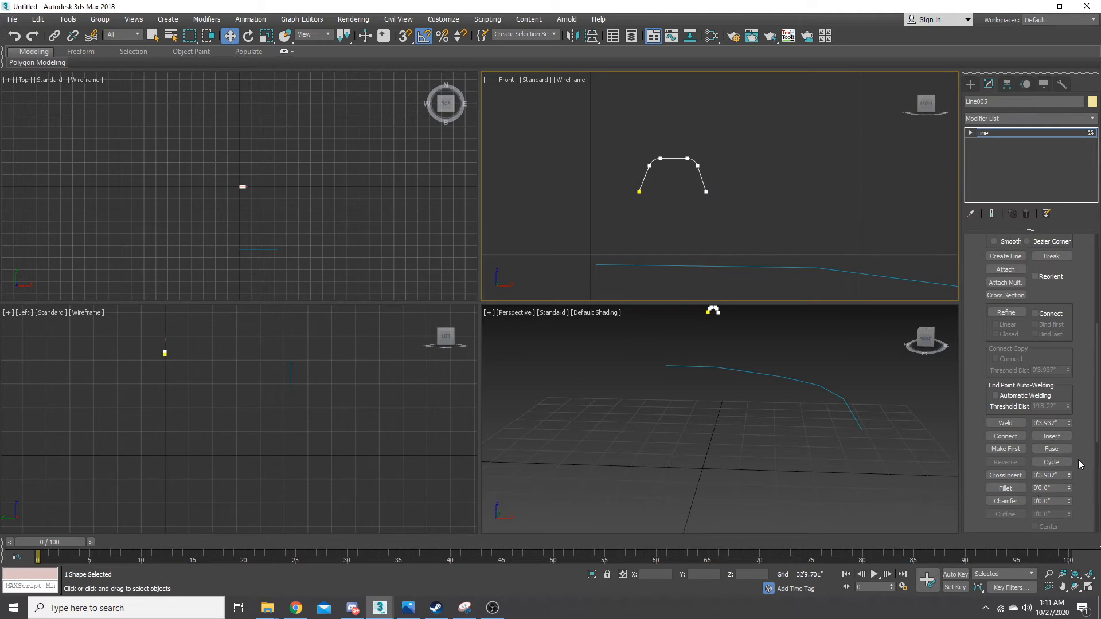
- Examine the filleted corners of the trapezoid line up close in the Front view and select all its vertices
{"action": "scroll", "coordinate": [701, 142], "scroll_direction": "up", "scroll_amount": 10}
{"action": "scroll", "coordinate": [726, 136], "scroll_direction": "up", "scroll_amount": 2}
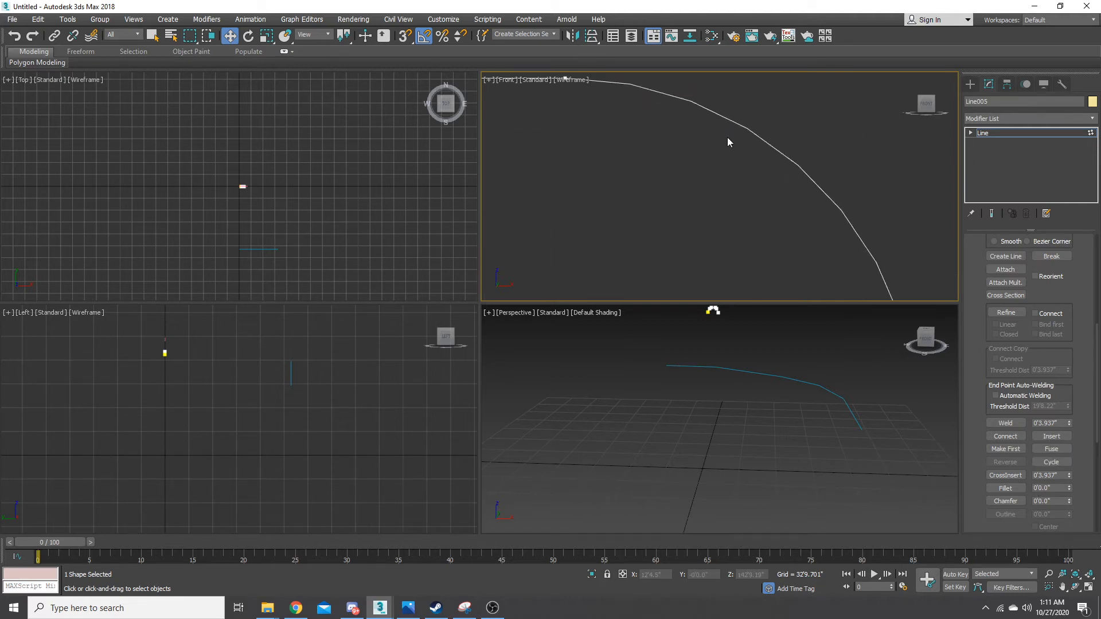
{"action": "scroll", "coordinate": [727, 136], "scroll_direction": "down", "scroll_amount": 12}
{"action": "scroll", "coordinate": [741, 144], "scroll_direction": "up", "scroll_amount": 4}
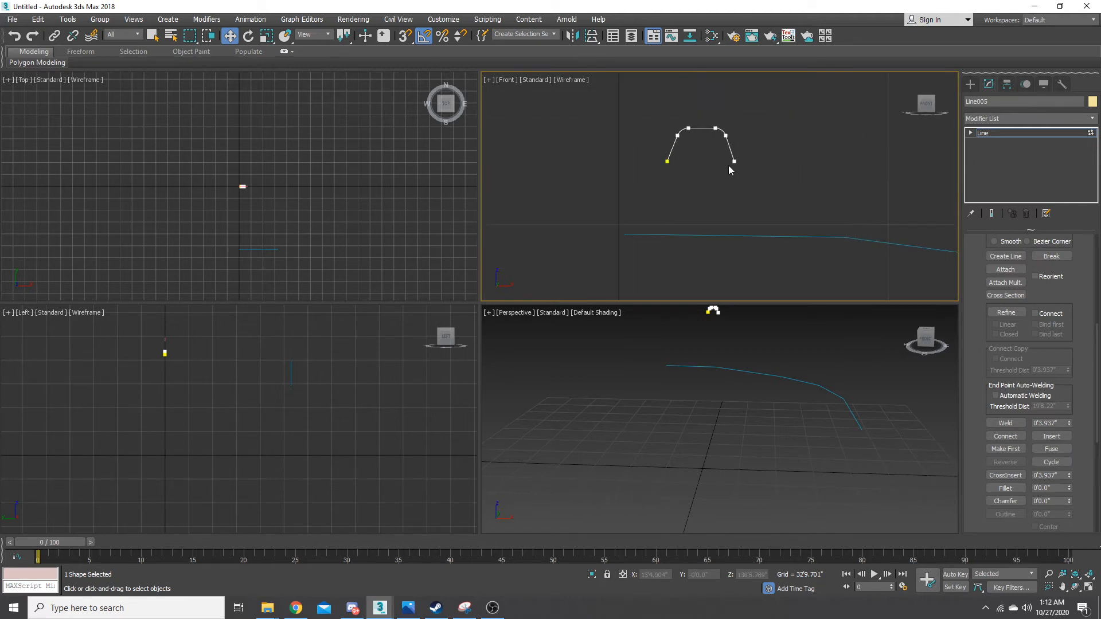
{"action": "scroll", "coordinate": [1080, 287], "scroll_direction": "up", "scroll_amount": 4}
{"action": "middle_click_drag", "start_coordinate": [714, 182], "coordinate": [740, 227]}
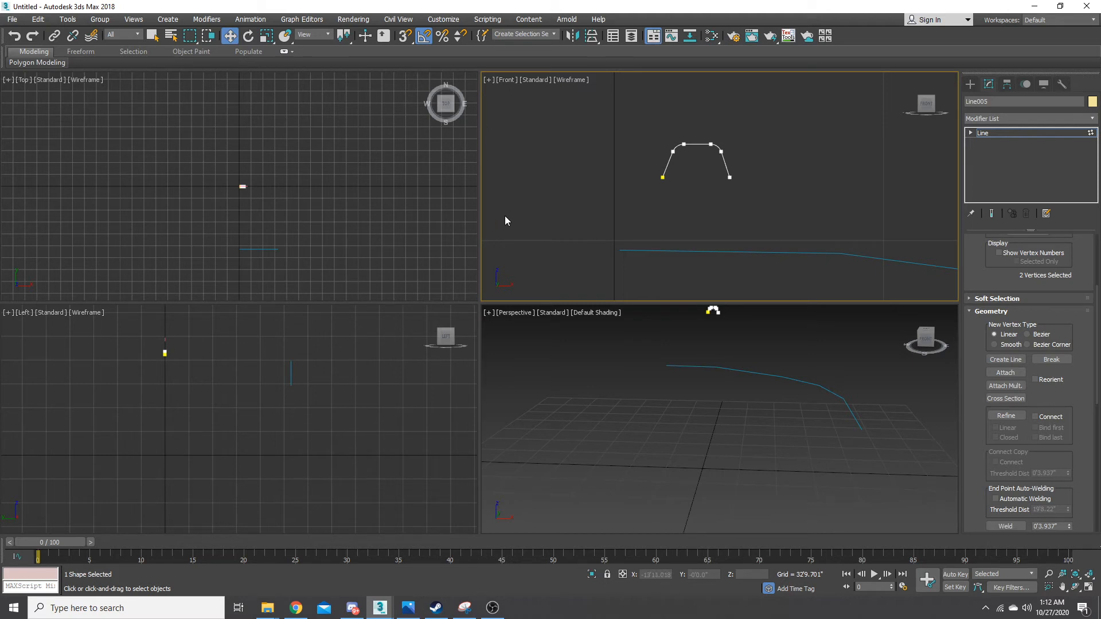
{"action": "scroll", "coordinate": [1078, 309], "scroll_direction": "up", "scroll_amount": 5}
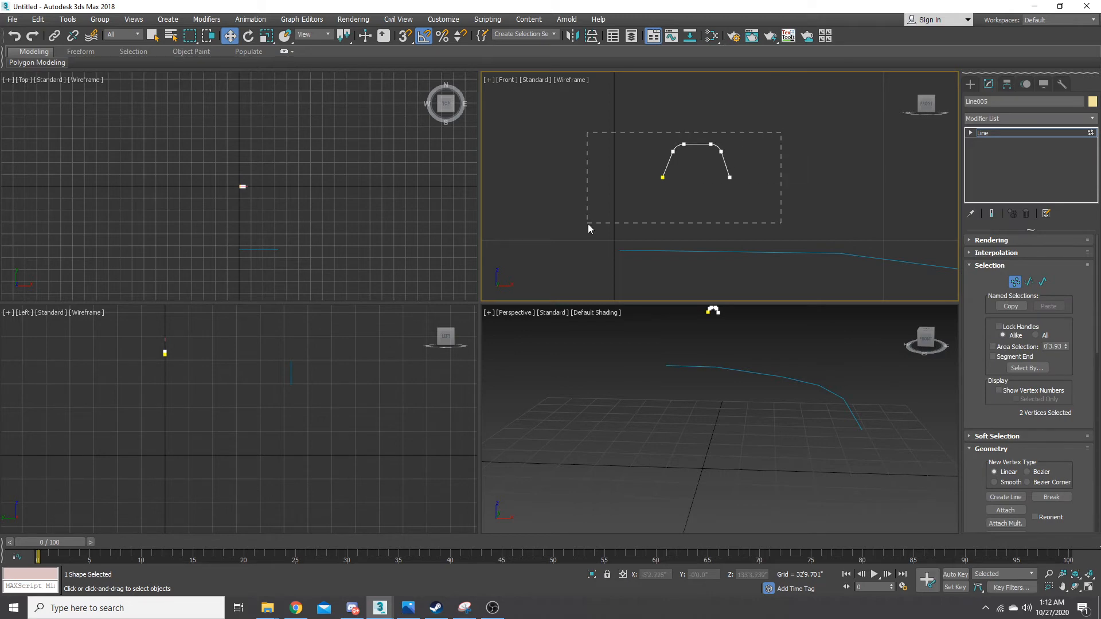
{"action": "left_click_drag", "start_coordinate": [587, 223], "coordinate": [587, 224]}
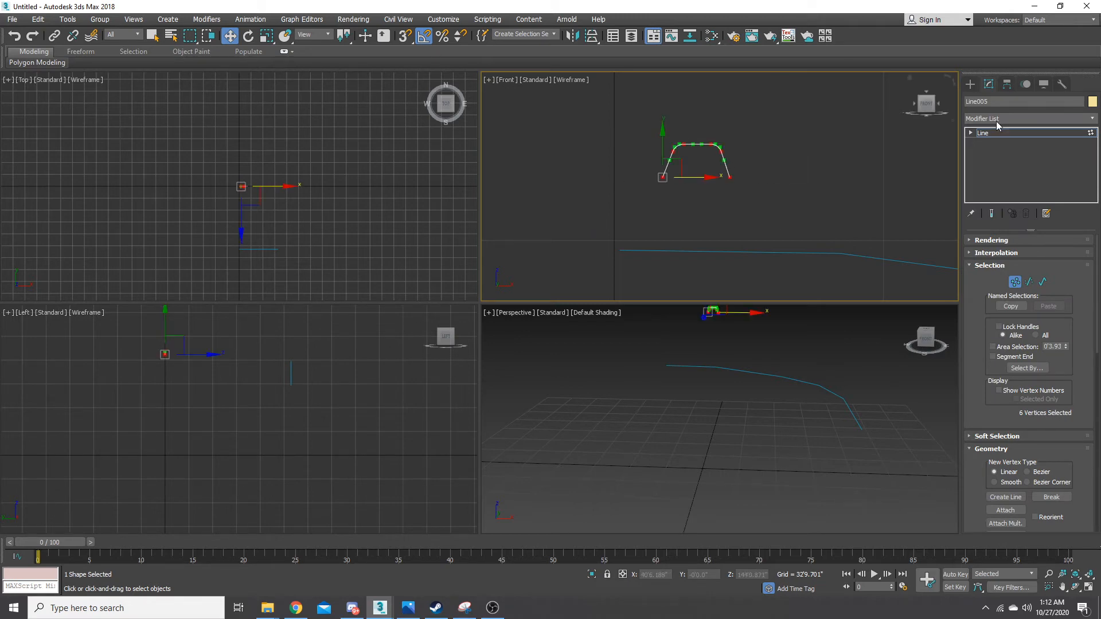
- Leave vertex editing and center the rounded trapezoid line's pivot on the object using Affect Pivot Only
{"action": "left_click", "coordinate": [970, 84]}
{"action": "left_click", "coordinate": [763, 135]}
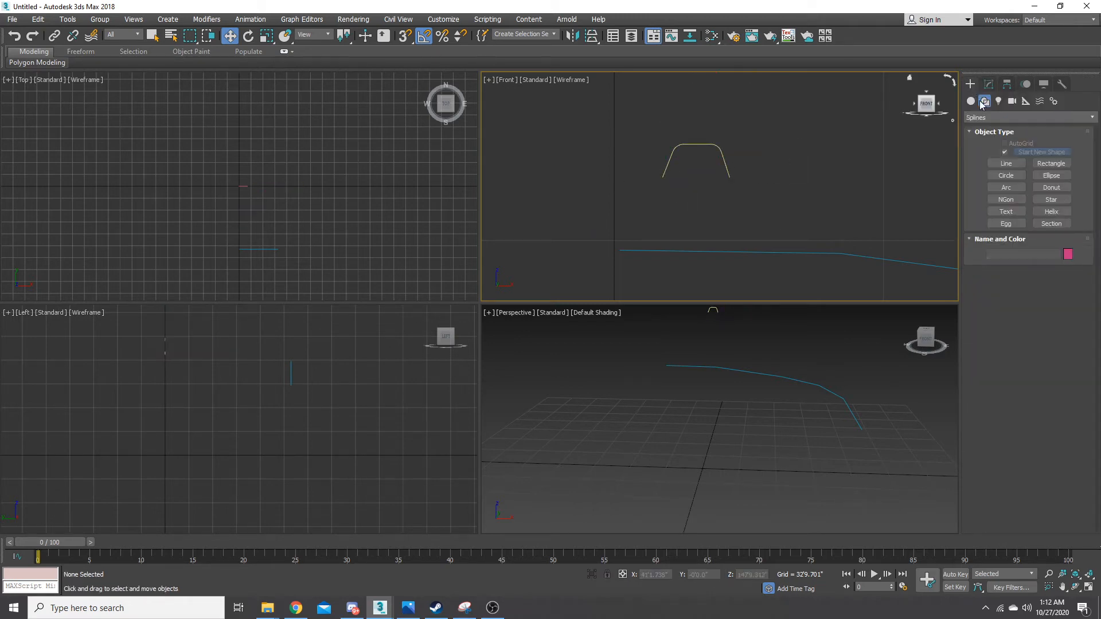
{"action": "left_click", "coordinate": [1006, 84]}
{"action": "left_click", "coordinate": [1020, 166]}
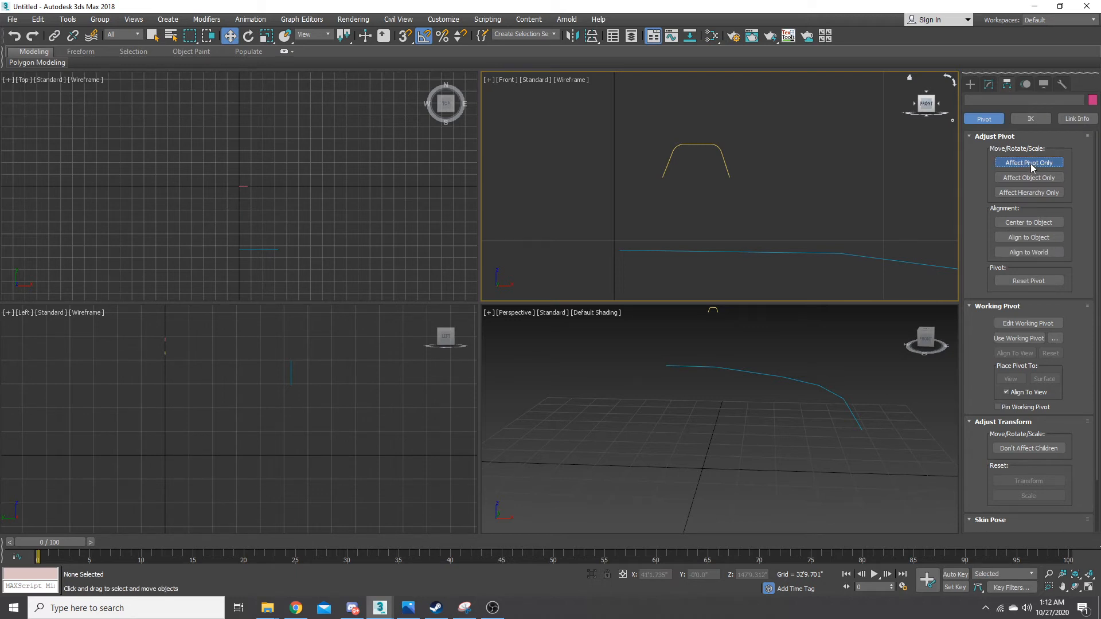
{"action": "left_click", "coordinate": [1026, 225]}
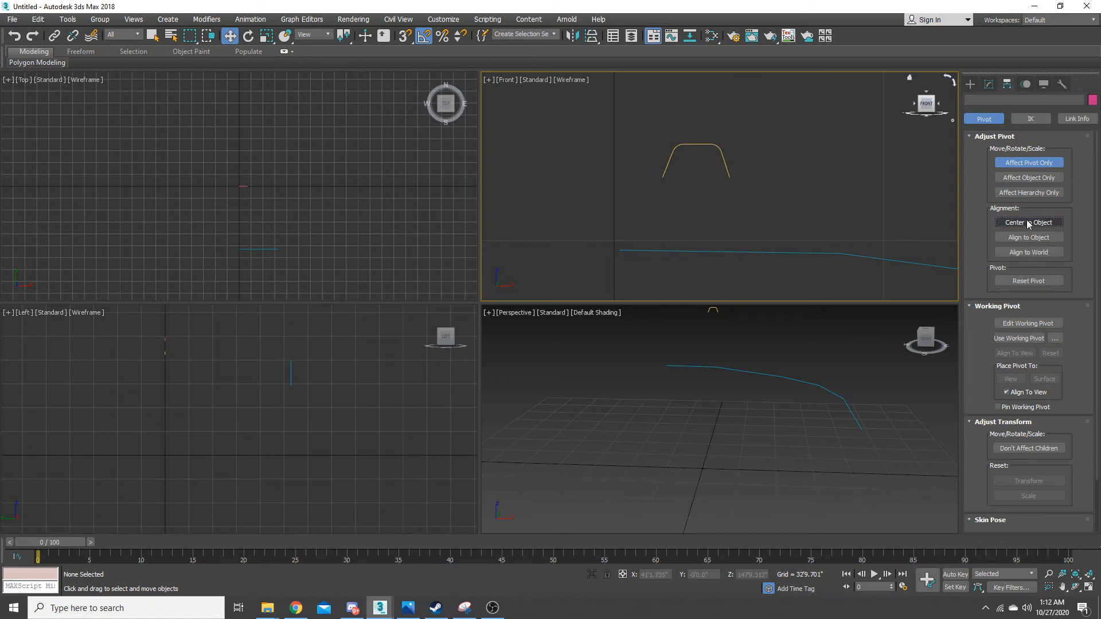
{"action": "middle_click_drag", "start_coordinate": [779, 202], "coordinate": [841, 181]}
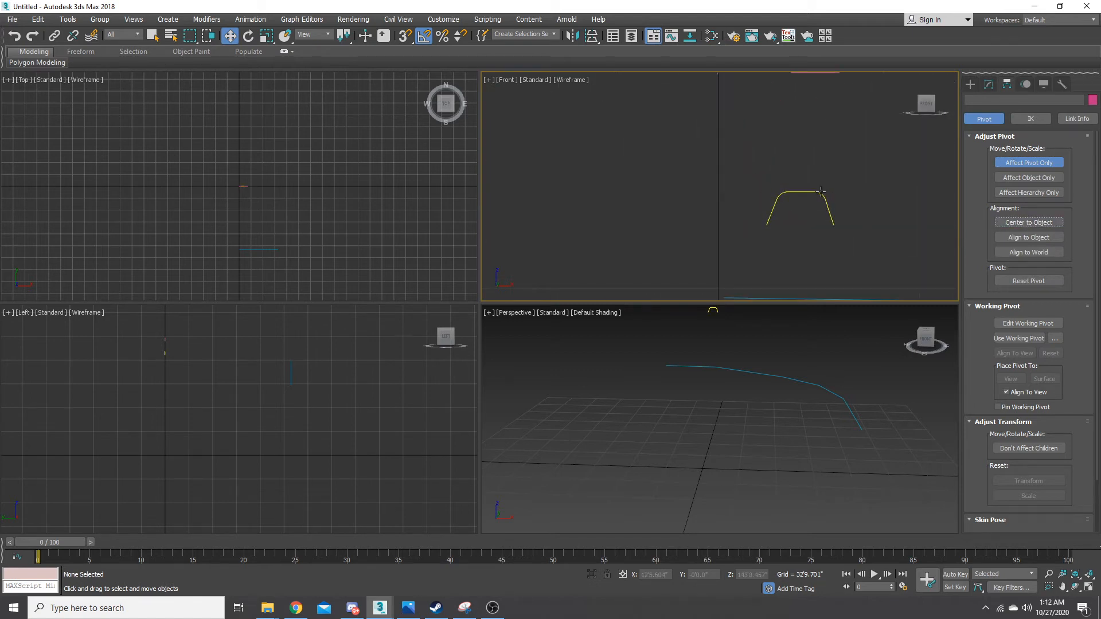
{"action": "left_click", "coordinate": [821, 191]}
{"action": "left_click", "coordinate": [1029, 222]}
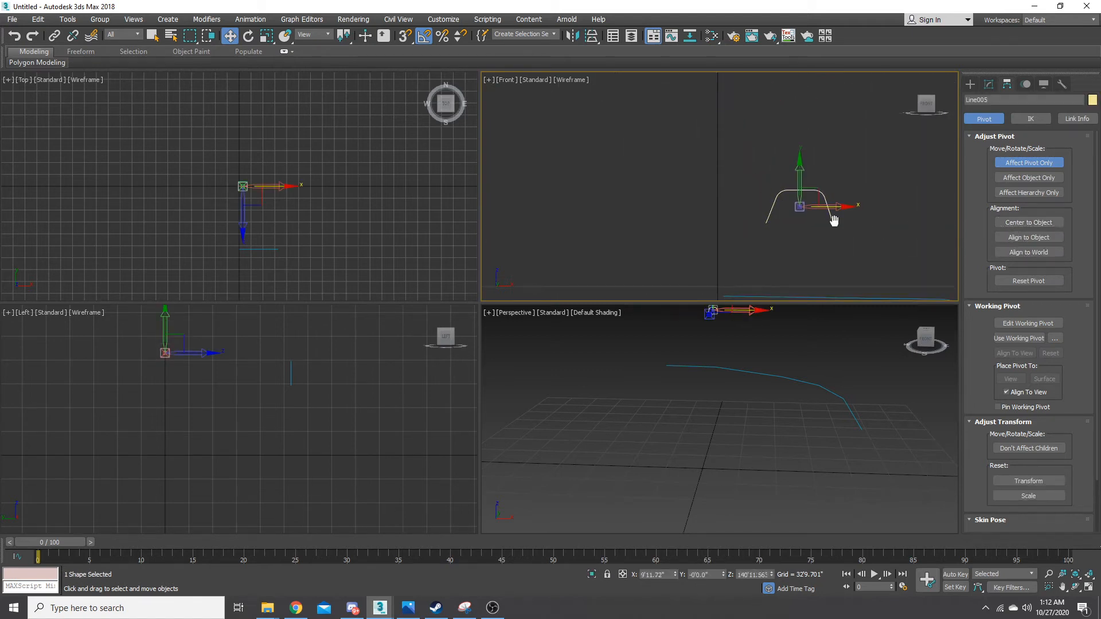
- Turn snapping on and move the trapezoid line's pivot straight down to the level of its open lower ends
{"action": "middle_click_drag", "start_coordinate": [833, 220], "coordinate": [829, 207]}
{"action": "left_click", "coordinate": [404, 35]}
{"action": "scroll", "coordinate": [774, 179], "scroll_direction": "up", "scroll_amount": 4}
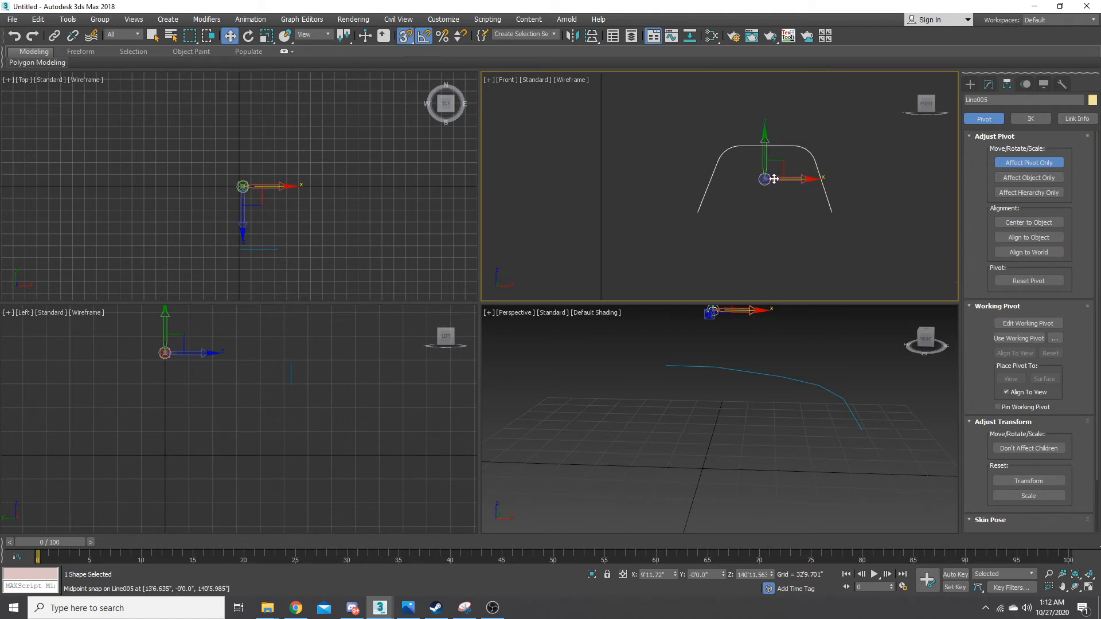
{"action": "left_click_drag", "start_coordinate": [764, 168], "coordinate": [698, 214]}
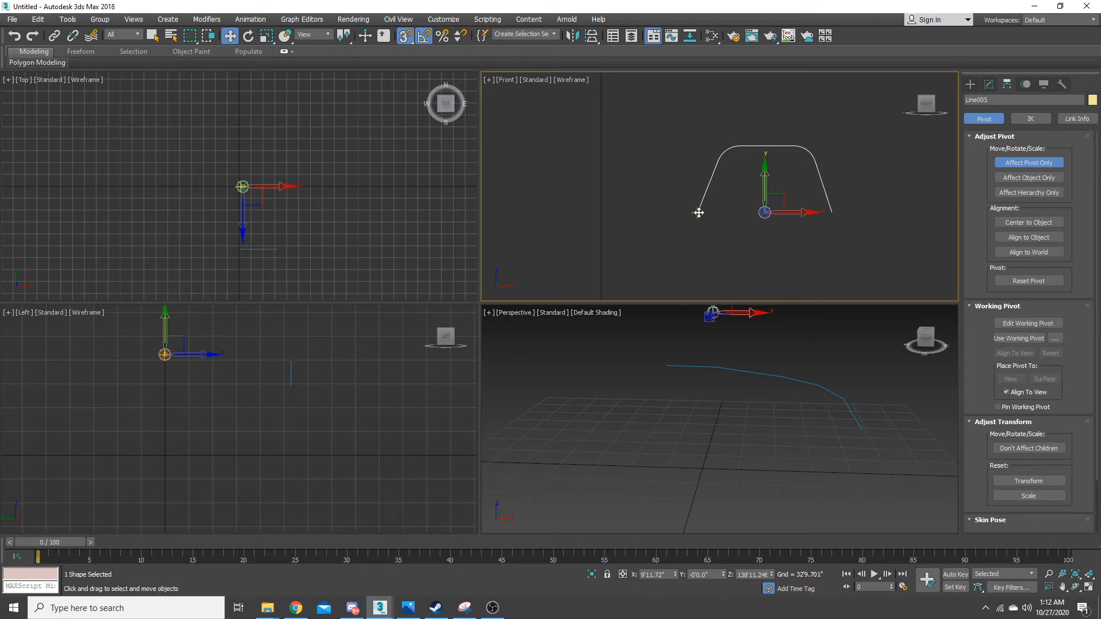
{"action": "scroll", "coordinate": [698, 213], "scroll_direction": "down", "scroll_amount": 2}
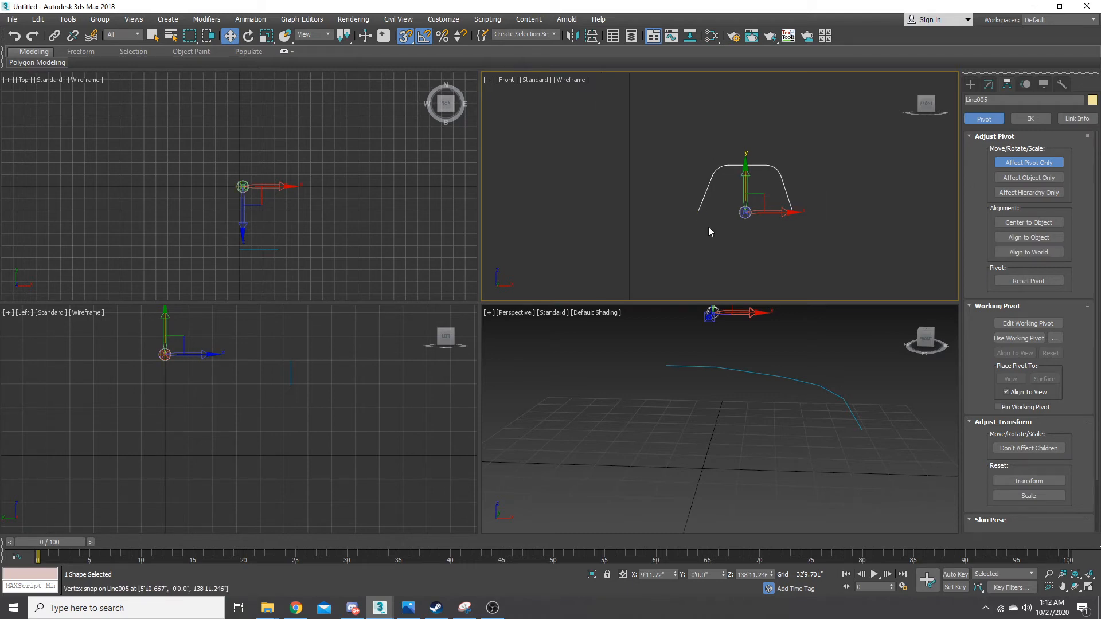
{"action": "left_click", "coordinate": [1009, 165]}
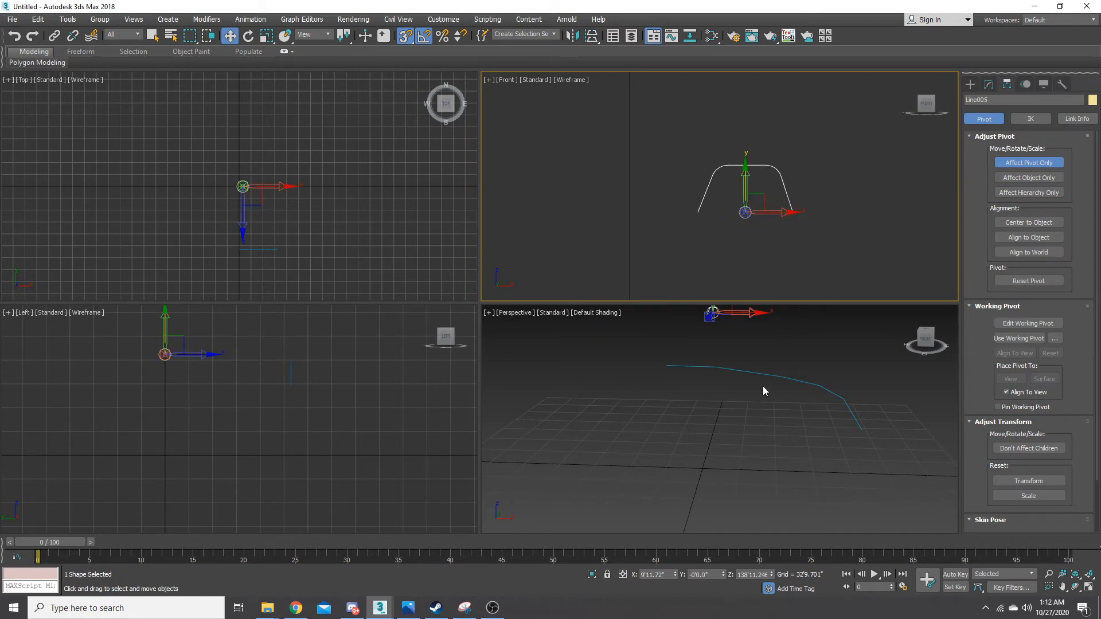
- Check the trapezoid line's pivot from several angles in the Perspective view and leave pivot-only adjustment
{"action": "middle_click_drag", "start_coordinate": [720, 343], "coordinate": [722, 371]}
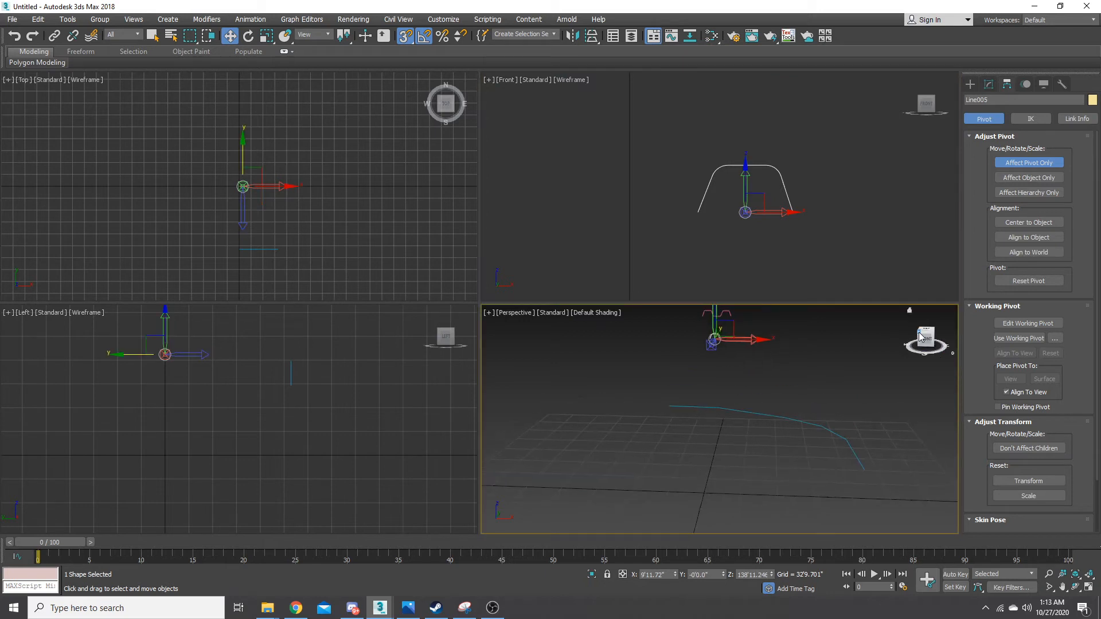
{"action": "left_click_drag", "start_coordinate": [925, 339], "coordinate": [889, 339]}
{"action": "scroll", "coordinate": [719, 325], "scroll_direction": "down", "scroll_amount": 8}
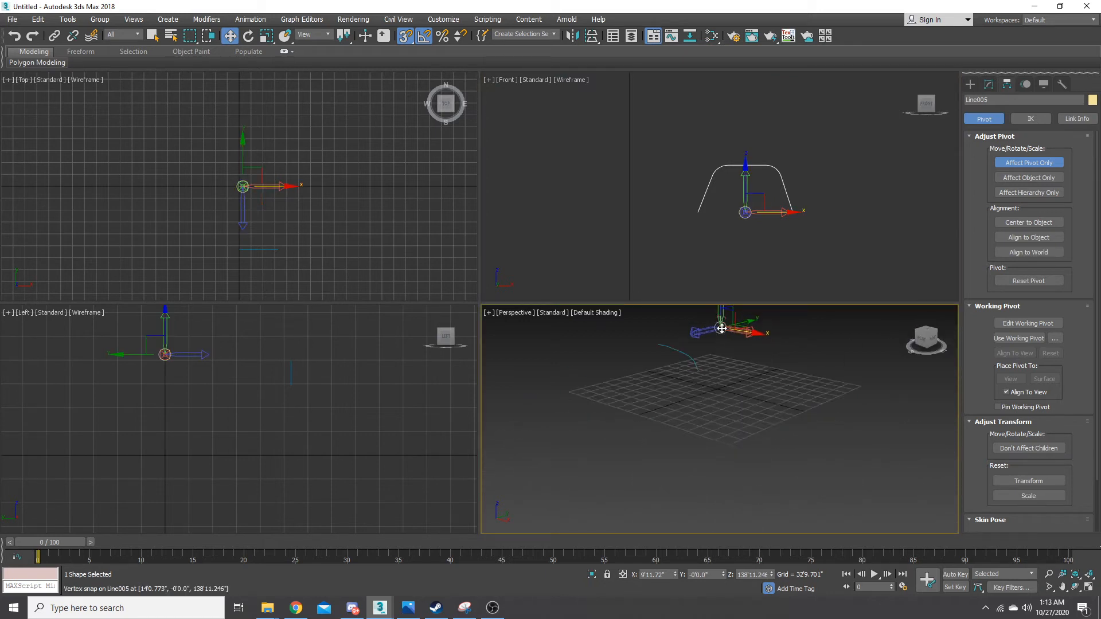
{"action": "scroll", "coordinate": [719, 353], "scroll_direction": "up", "scroll_amount": 8}
{"action": "middle_click_drag", "start_coordinate": [693, 332], "coordinate": [736, 441]}
{"action": "left_click_drag", "start_coordinate": [923, 338], "coordinate": [772, 406]}
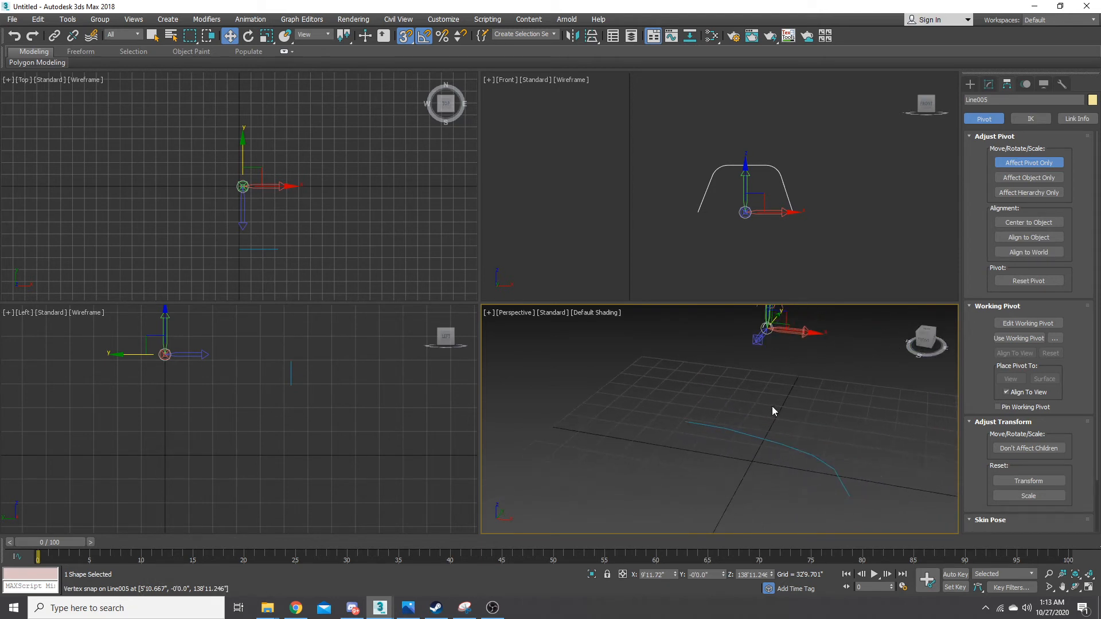
{"action": "left_click", "coordinate": [1021, 163]}
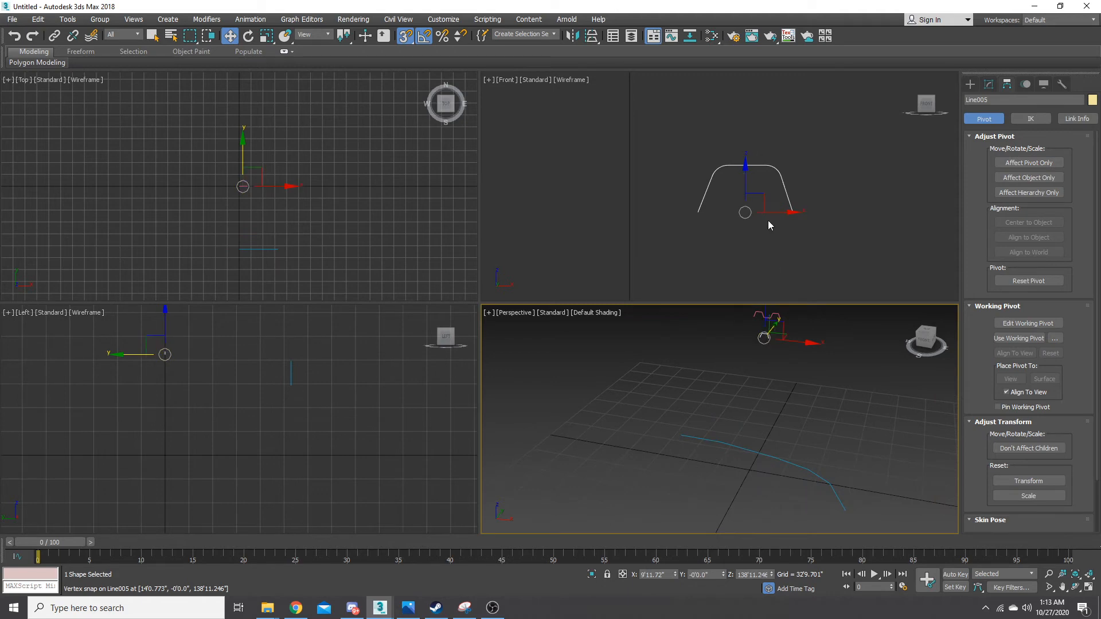
- Bring the trapezoid line and traced curve into view together and open the Spacing Tool for the trapezoid line
{"action": "scroll", "coordinate": [768, 220], "scroll_direction": "down", "scroll_amount": 3}
{"action": "scroll", "coordinate": [752, 196], "scroll_direction": "up", "scroll_amount": 2}
{"action": "scroll", "coordinate": [750, 184], "scroll_direction": "down", "scroll_amount": 1}
{"action": "mouse_move", "coordinate": [752, 180]}
{"action": "middle_mouse_down"}
{"action": "mouse_move", "coordinate": [744, 221]}
{"action": "mouse_move", "coordinate": [742, 170]}
{"action": "middle_mouse_up"}
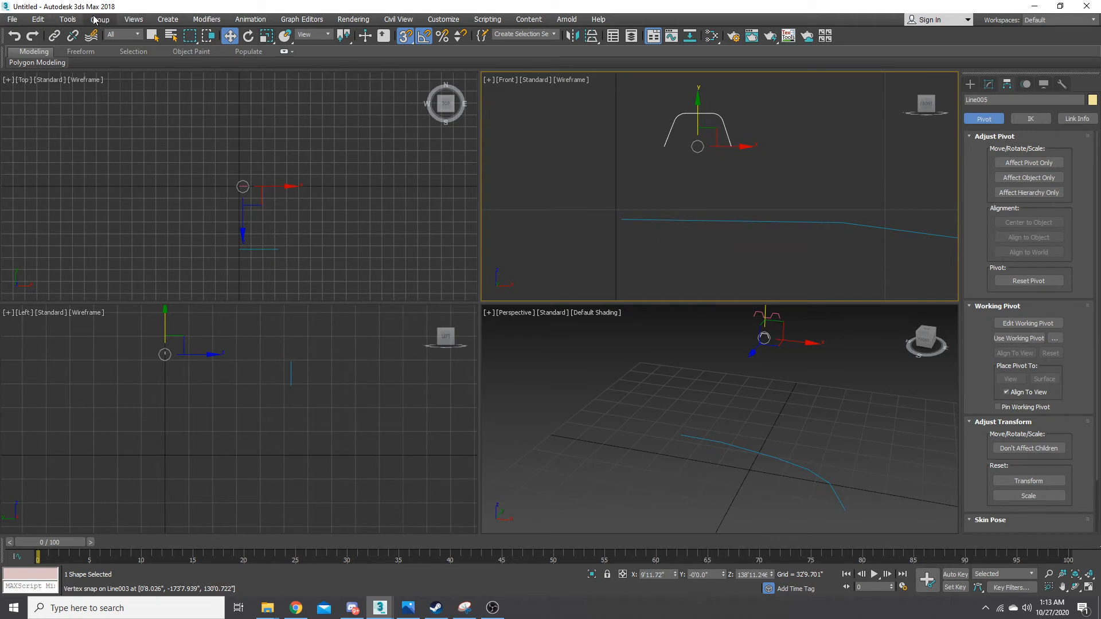
{"action": "left_click", "coordinate": [72, 20]}
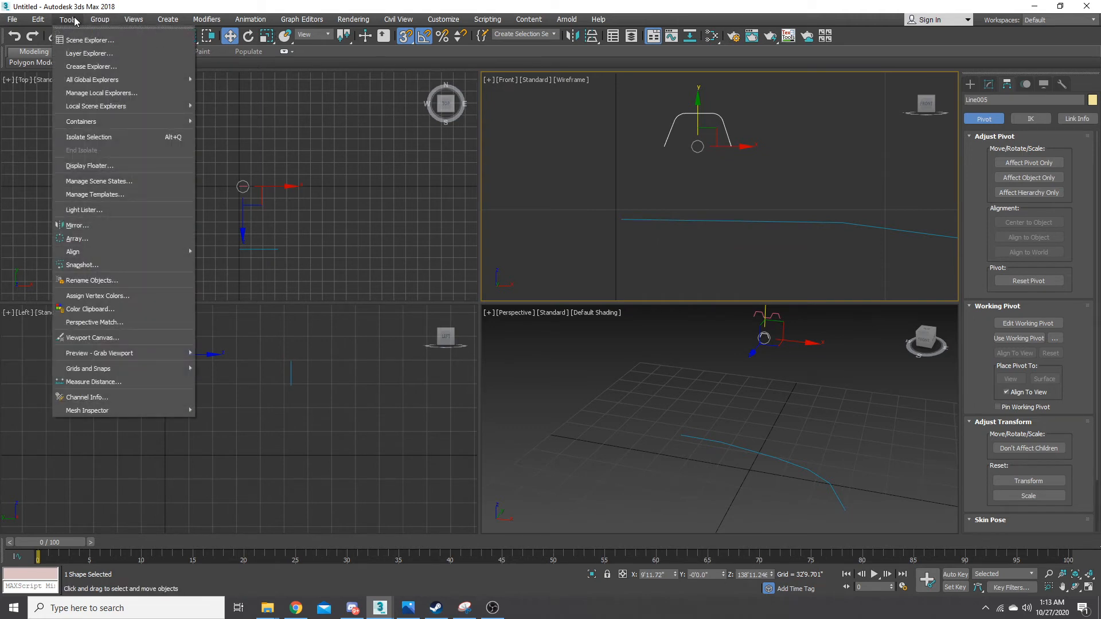
{"action": "mouse_move", "coordinate": [119, 251]}
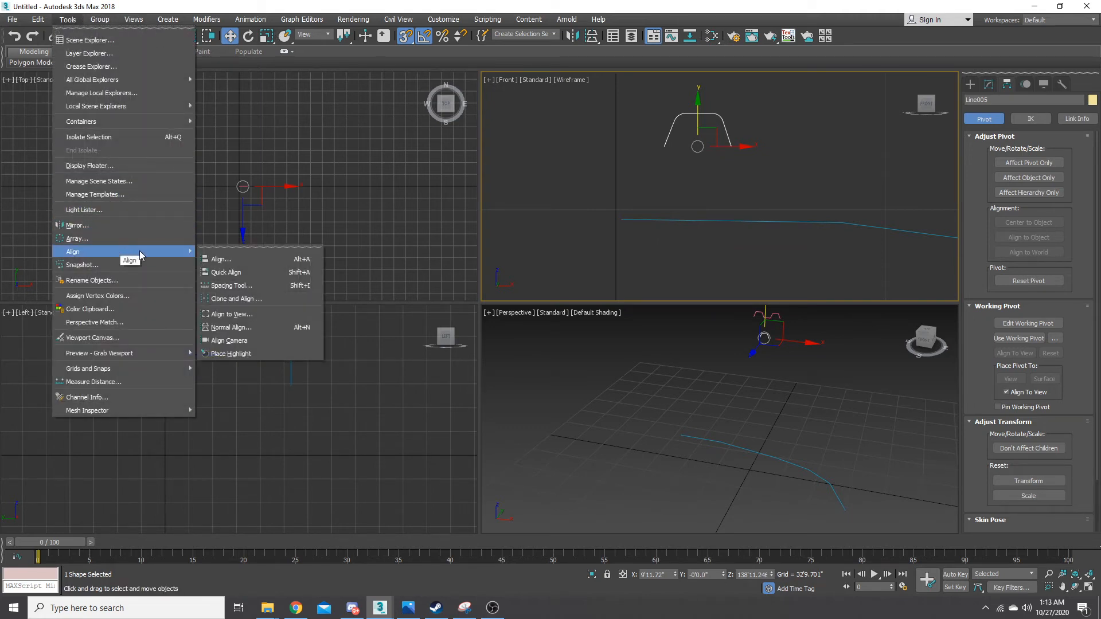
{"action": "left_click", "coordinate": [254, 287]}
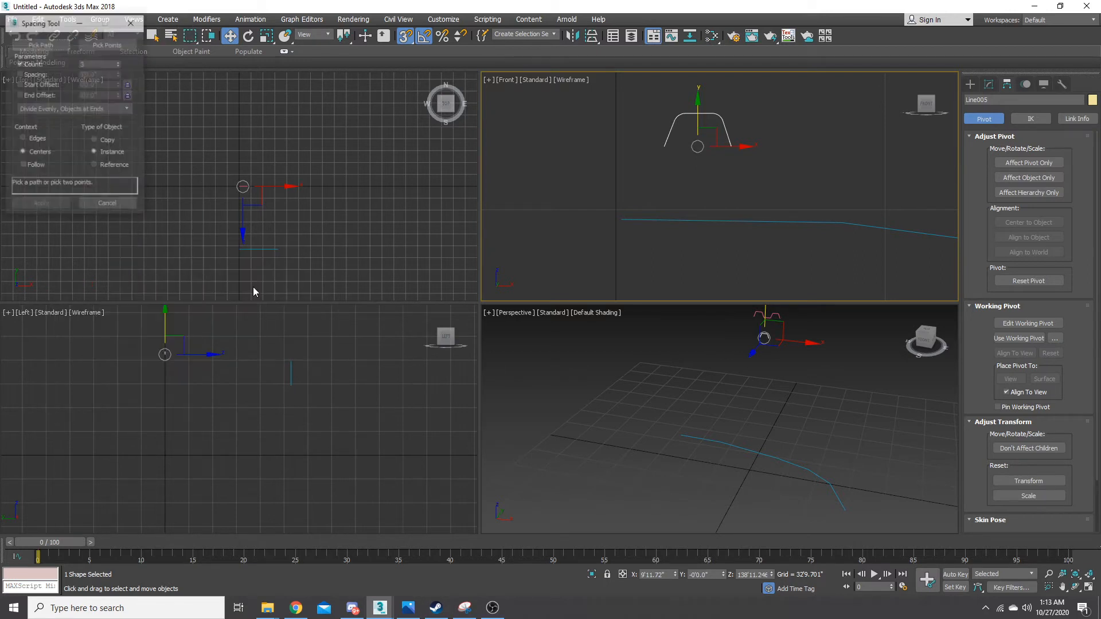
{"action": "left_click_drag", "start_coordinate": [42, 19], "coordinate": [235, 97]}
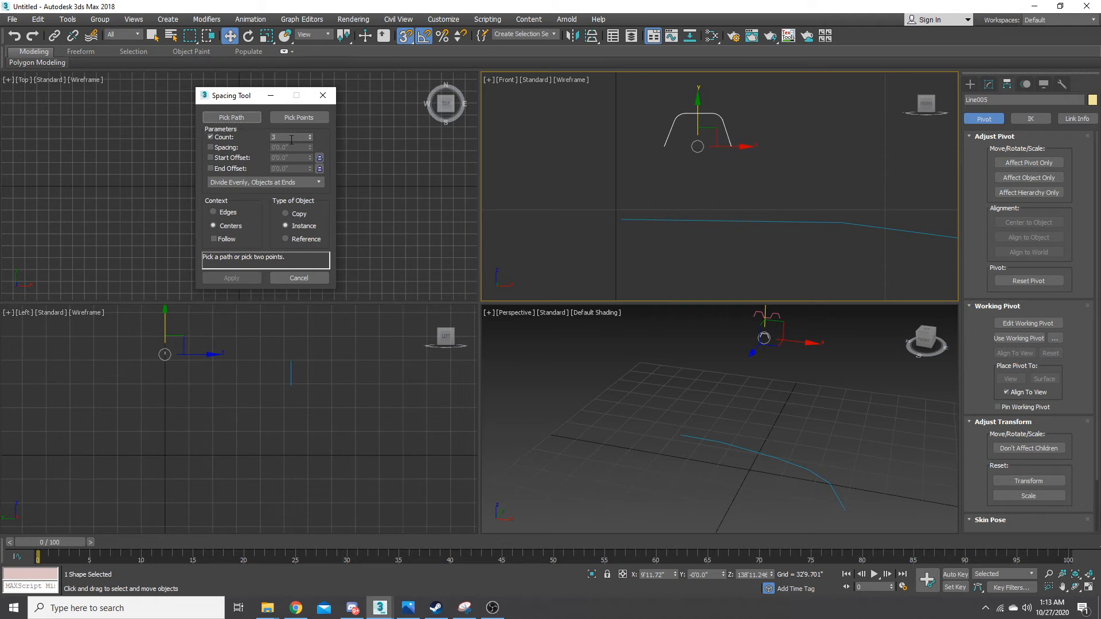
- Set the Spacing Tool to distribute instances along the traced curve, with Spacing and Follow enabled and Edges as the context
{"action": "left_click", "coordinate": [241, 119]}
{"action": "left_click", "coordinate": [211, 148]}
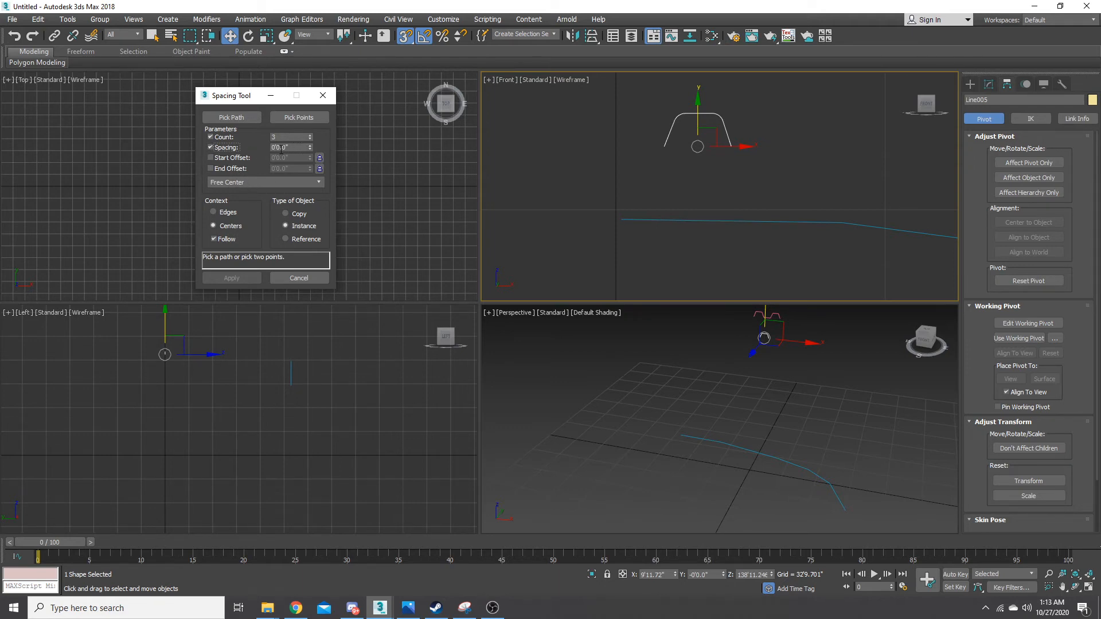
{"action": "left_click", "coordinate": [247, 117]}
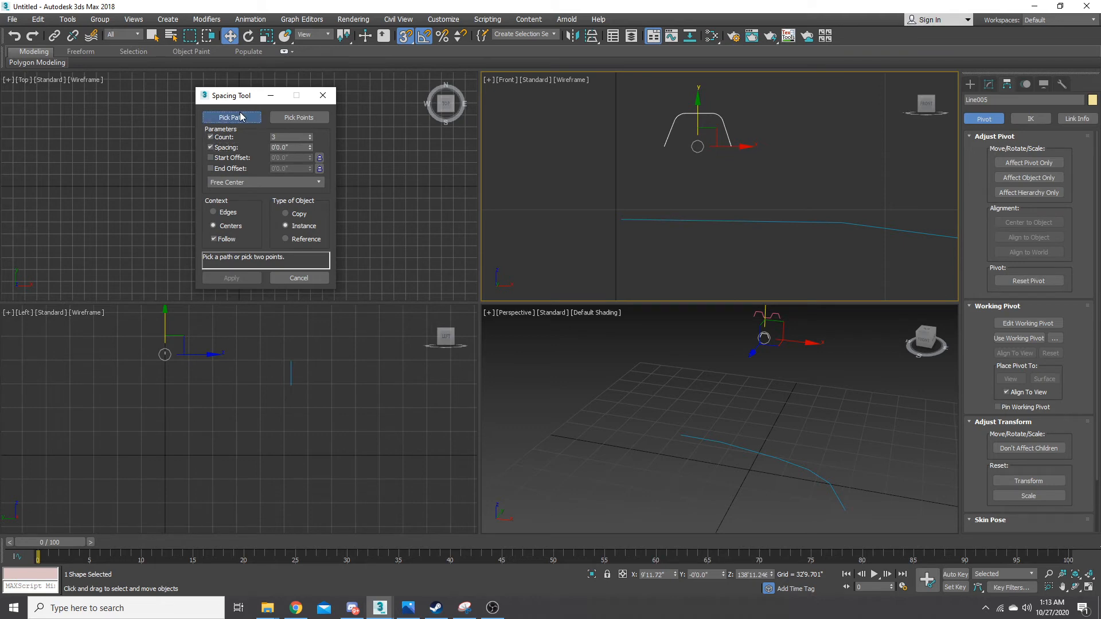
{"action": "left_click", "coordinate": [640, 221]}
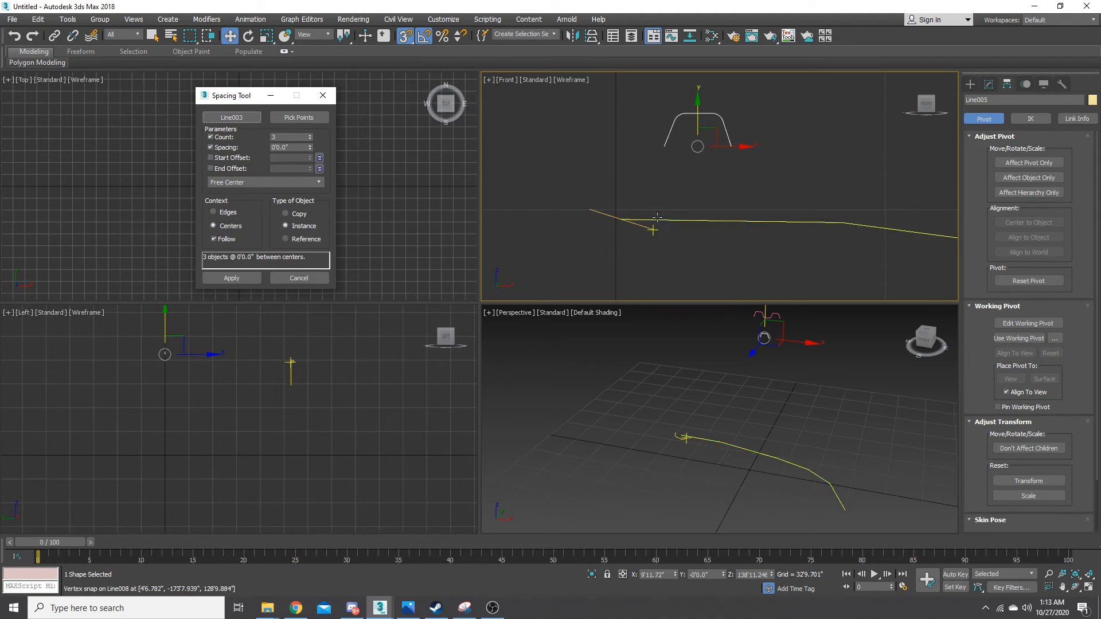
{"action": "left_click", "coordinate": [227, 216]}
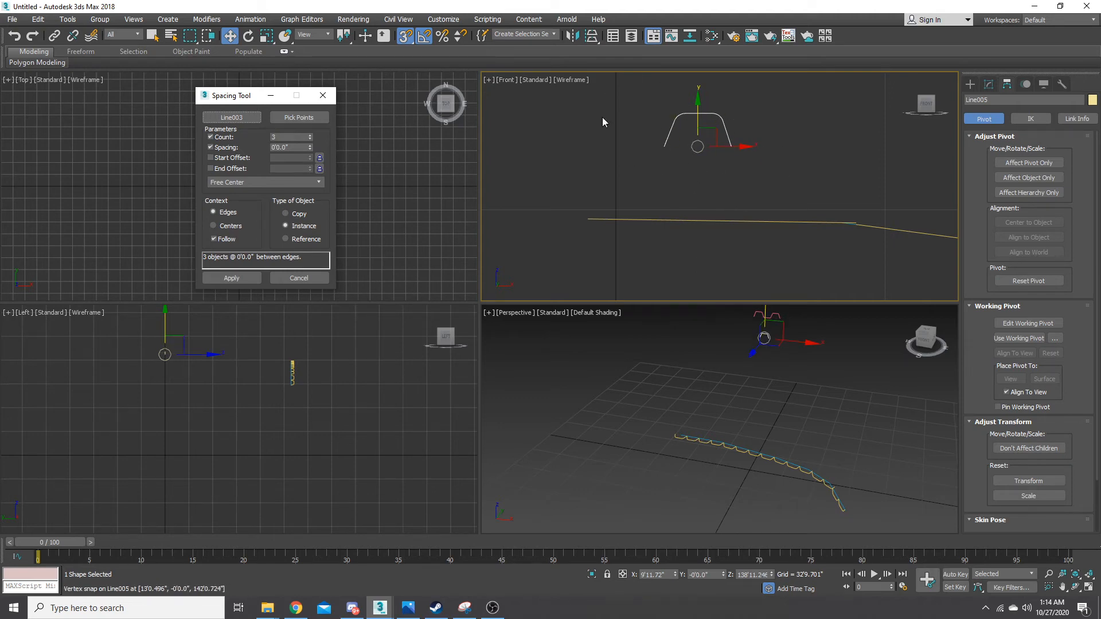
- Set the Spacing Tool to make copies with a count of 6 and a spacing of 4'4.756"
{"action": "scroll", "coordinate": [735, 470], "scroll_direction": "up", "scroll_amount": 5}
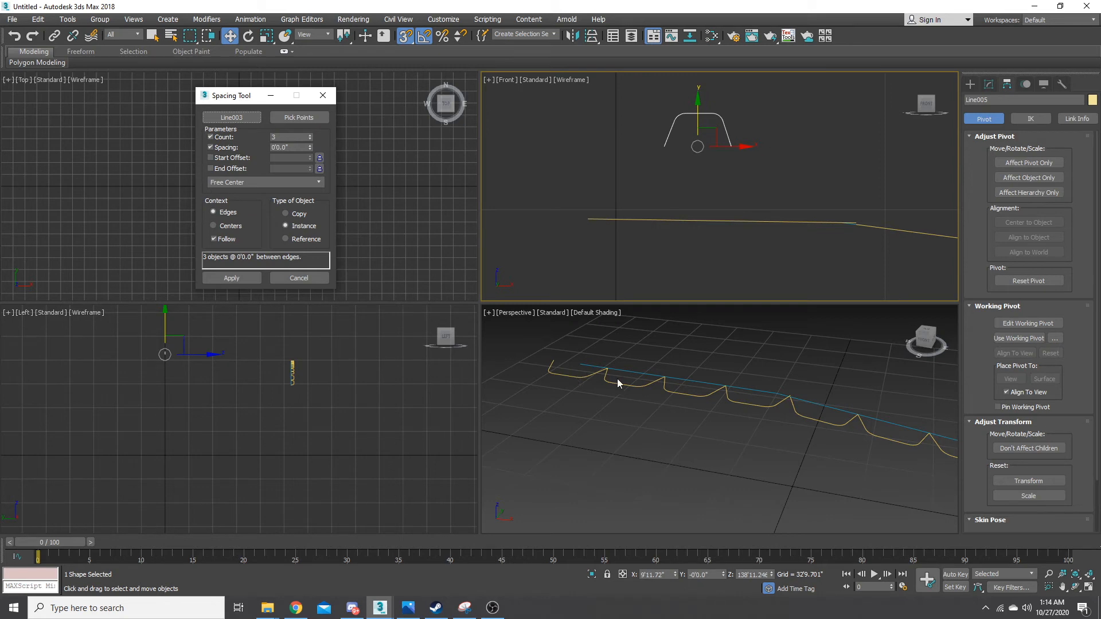
{"action": "scroll", "coordinate": [618, 383], "scroll_direction": "down", "scroll_amount": 5}
{"action": "scroll", "coordinate": [602, 386], "scroll_direction": "up", "scroll_amount": 2}
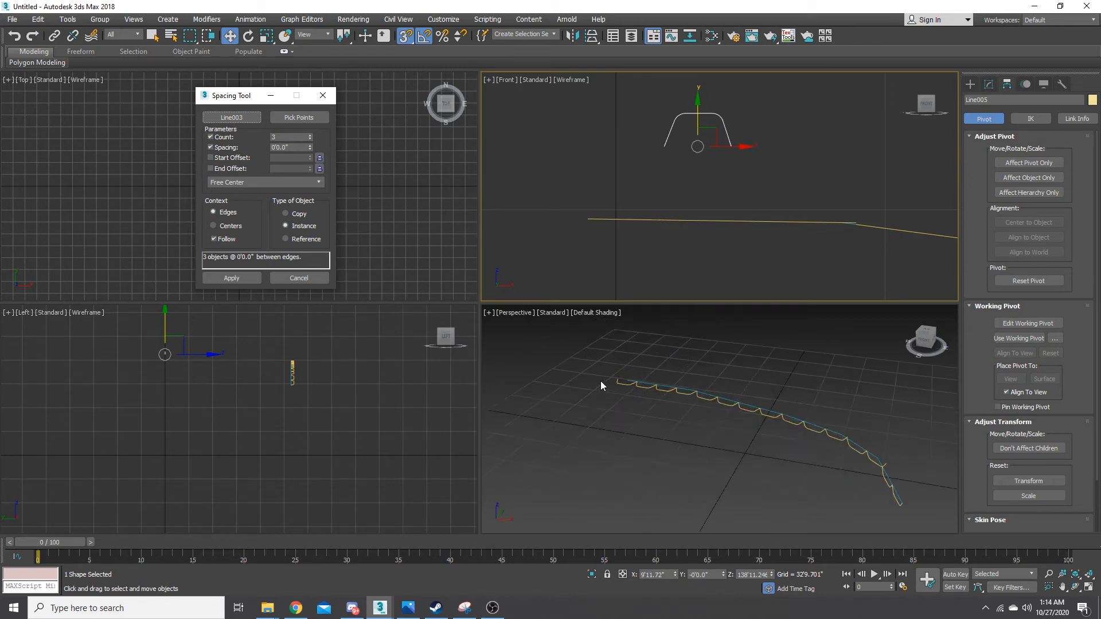
{"action": "left_click", "coordinate": [310, 135]}
{"action": "left_click", "coordinate": [311, 136]}
{"action": "left_click_drag", "start_coordinate": [313, 148], "coordinate": [321, 68]}
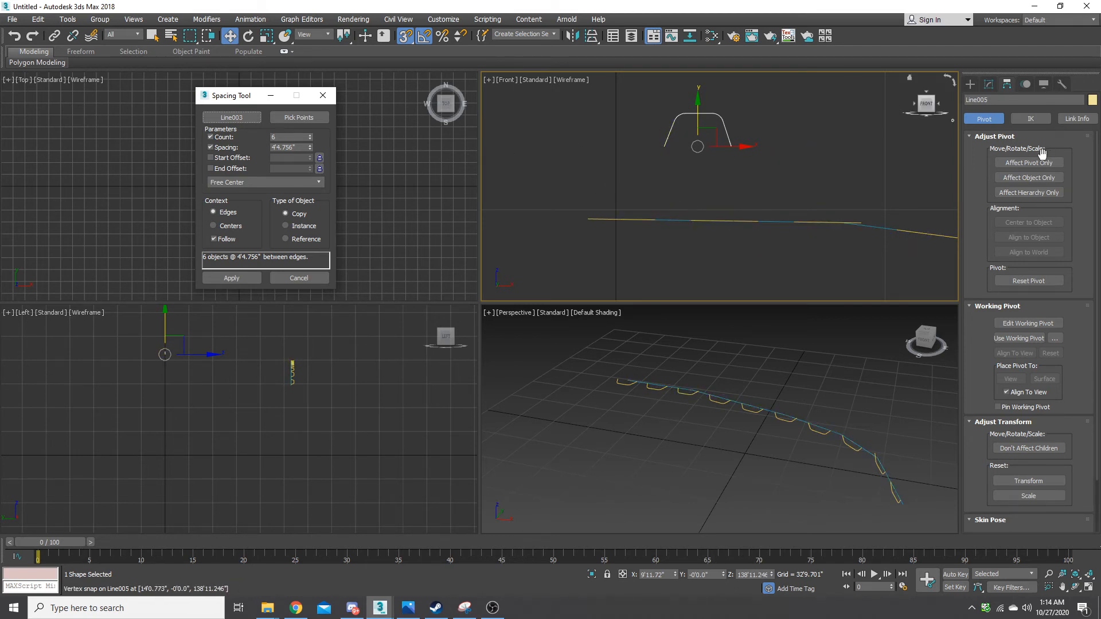
- Flip the trapezoid line's pivot upside down by rotating it in the Front view, and leave pivot-only adjustment
{"action": "left_click", "coordinate": [1016, 163]}
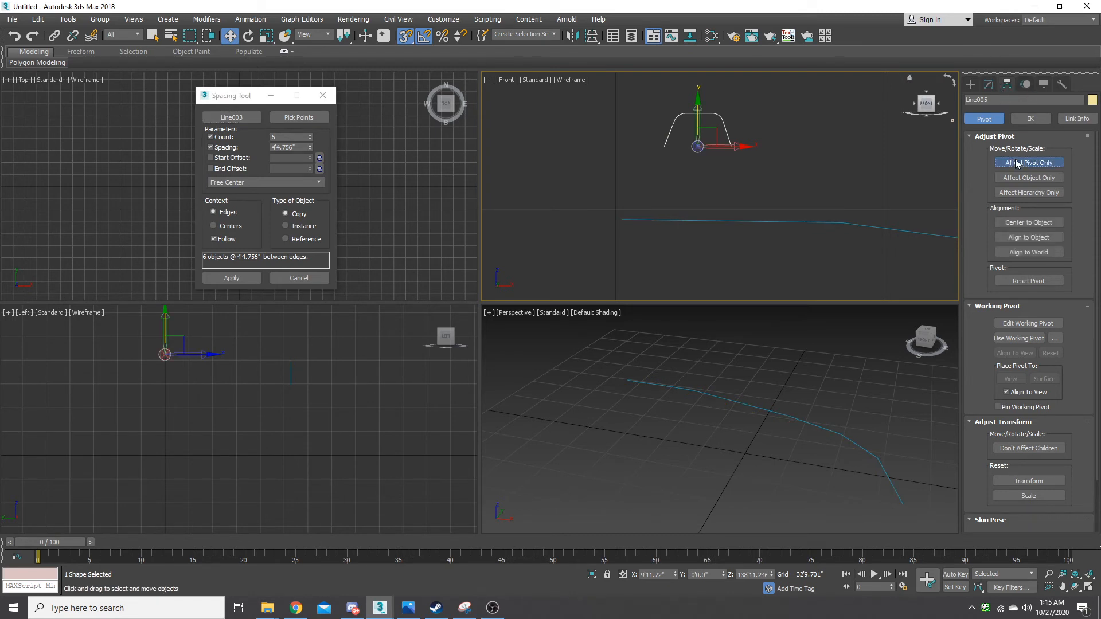
{"action": "left_click", "coordinate": [248, 36]}
{"action": "left_click_drag", "start_coordinate": [698, 170], "coordinate": [708, 111]}
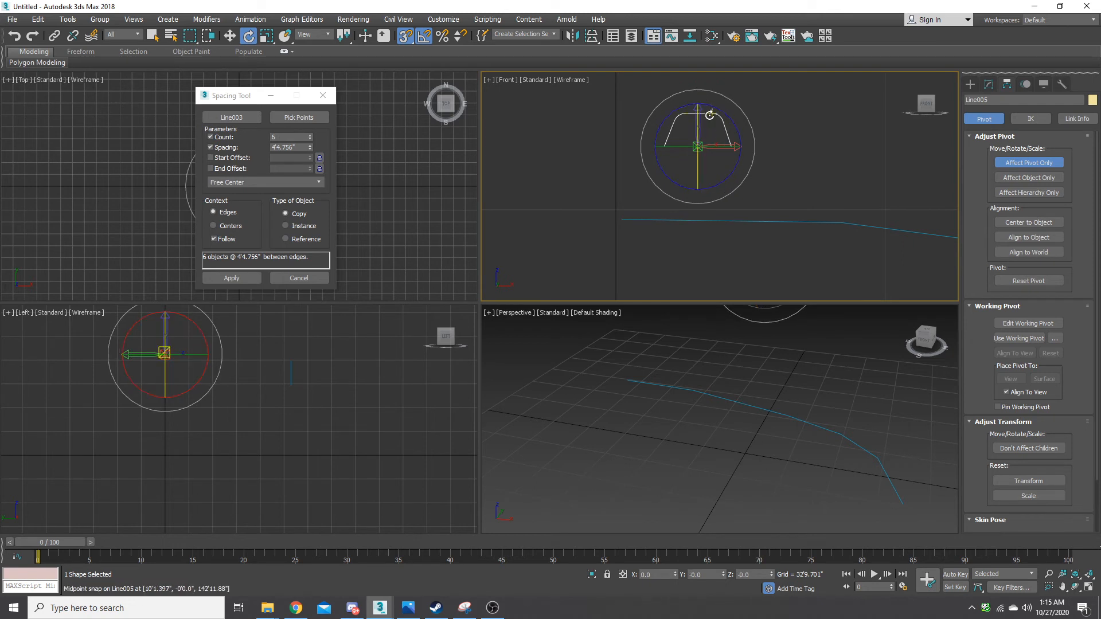
{"action": "left_click", "coordinate": [970, 85]}
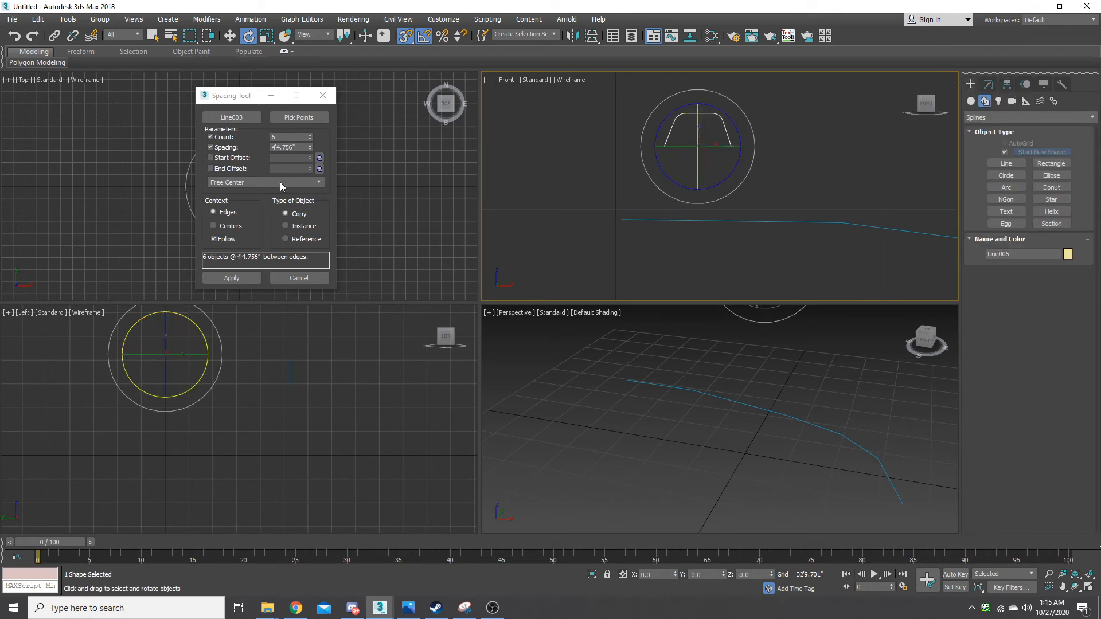
{"action": "scroll", "coordinate": [769, 249], "scroll_direction": "down", "scroll_amount": 1}
{"action": "middle_click_drag", "start_coordinate": [814, 243], "coordinate": [734, 218]}
{"action": "scroll", "coordinate": [734, 218], "scroll_direction": "up", "scroll_amount": 2}
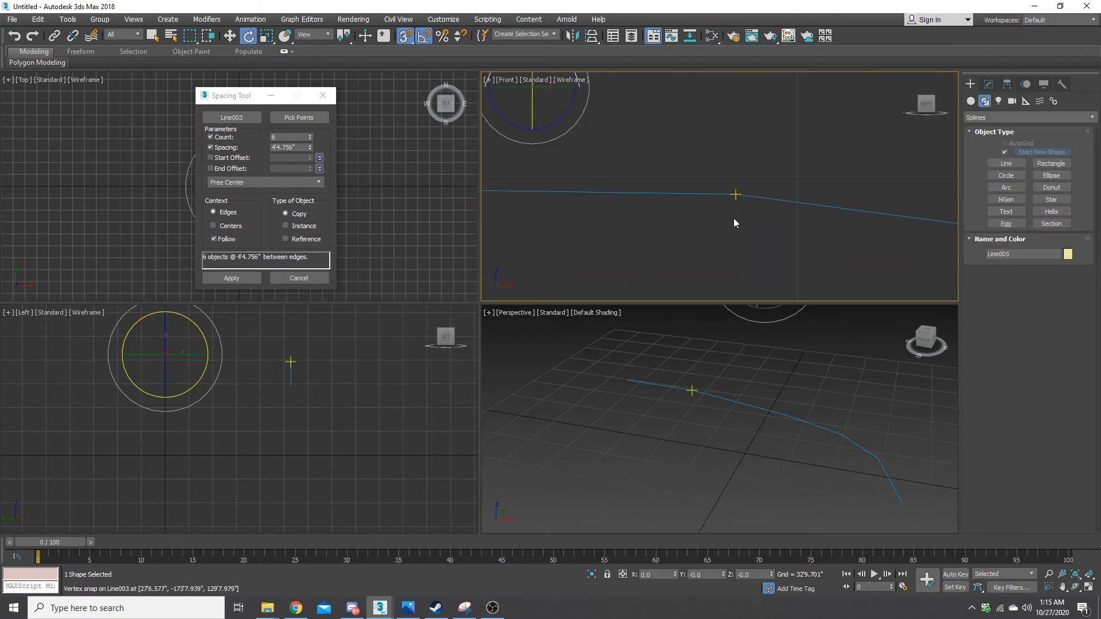
{"action": "scroll", "coordinate": [752, 213], "scroll_direction": "down", "scroll_amount": 1}
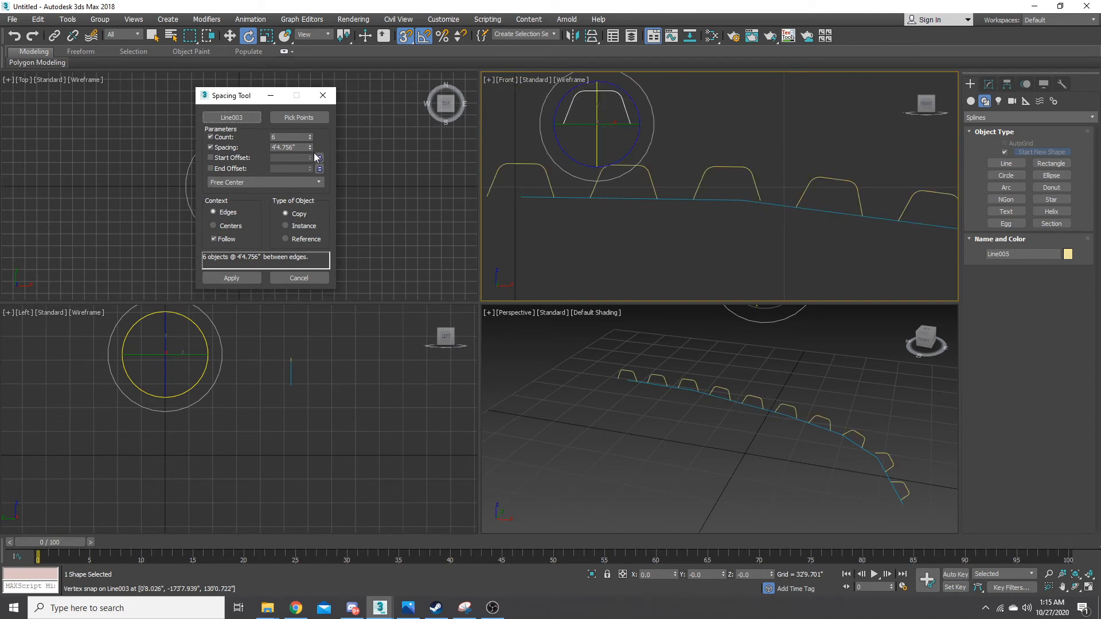
- Reduce the Spacing Tool's spacing to 2'4.346" while keeping the count at 6
{"action": "left_click_drag", "start_coordinate": [310, 147], "coordinate": [306, 185]}
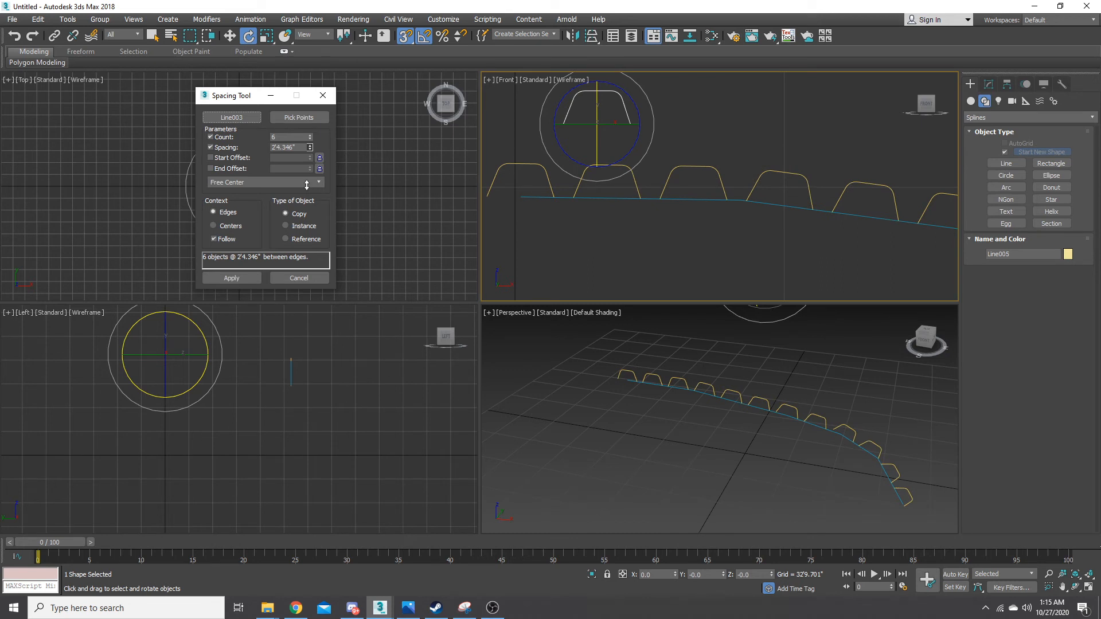
{"action": "right_click", "coordinate": [311, 146]}
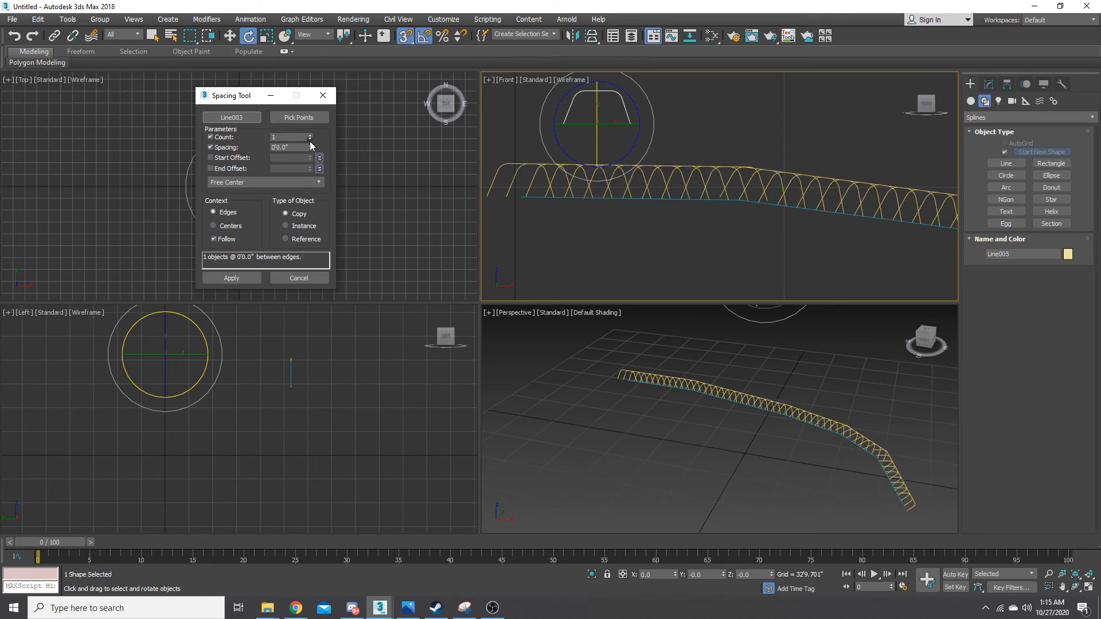
{"action": "right_click", "coordinate": [311, 146]}
{"action": "left_click", "coordinate": [311, 136]}
{"action": "left_click", "coordinate": [311, 137]}
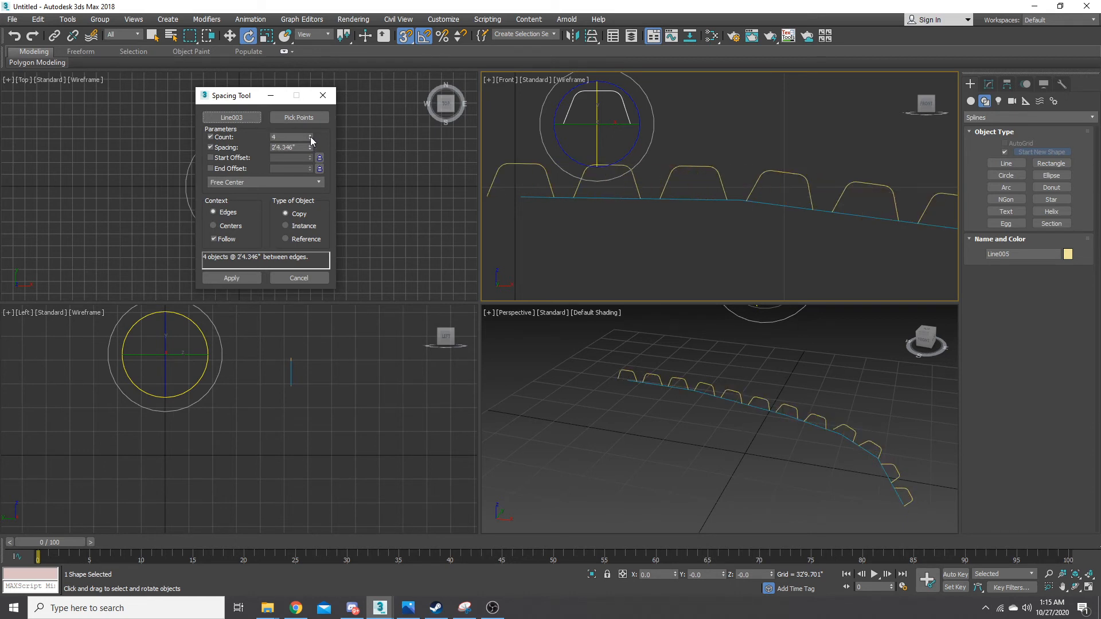
{"action": "left_click", "coordinate": [310, 137]}
- Change the distribution to Space from Start, Specify Spacing, check the trapezoids along the curve, and create the copies
{"action": "left_click", "coordinate": [274, 181]}
{"action": "left_click", "coordinate": [274, 181]}
{"action": "left_click", "coordinate": [274, 181]}
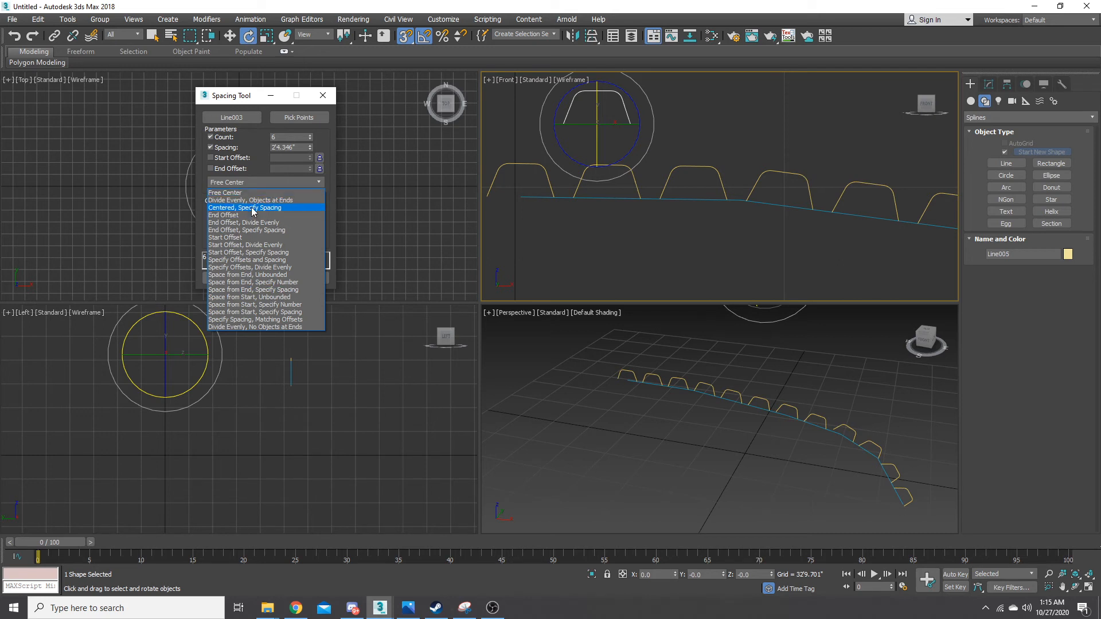
{"action": "left_click", "coordinate": [268, 312]}
{"action": "scroll", "coordinate": [739, 202], "scroll_direction": "up", "scroll_amount": 2}
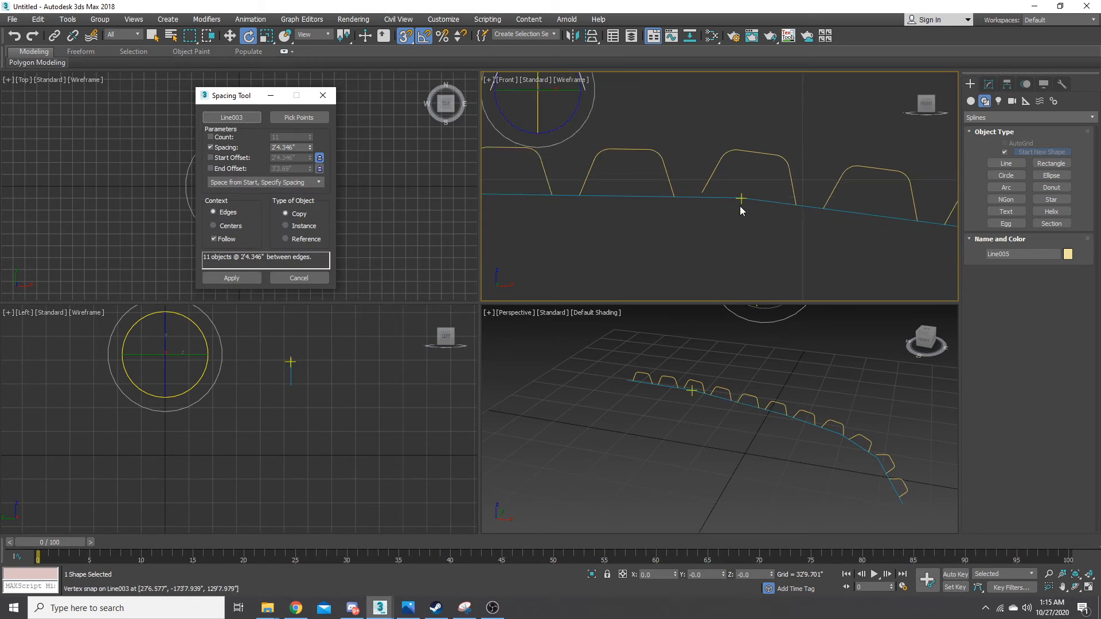
{"action": "scroll", "coordinate": [746, 207], "scroll_direction": "down", "scroll_amount": 4}
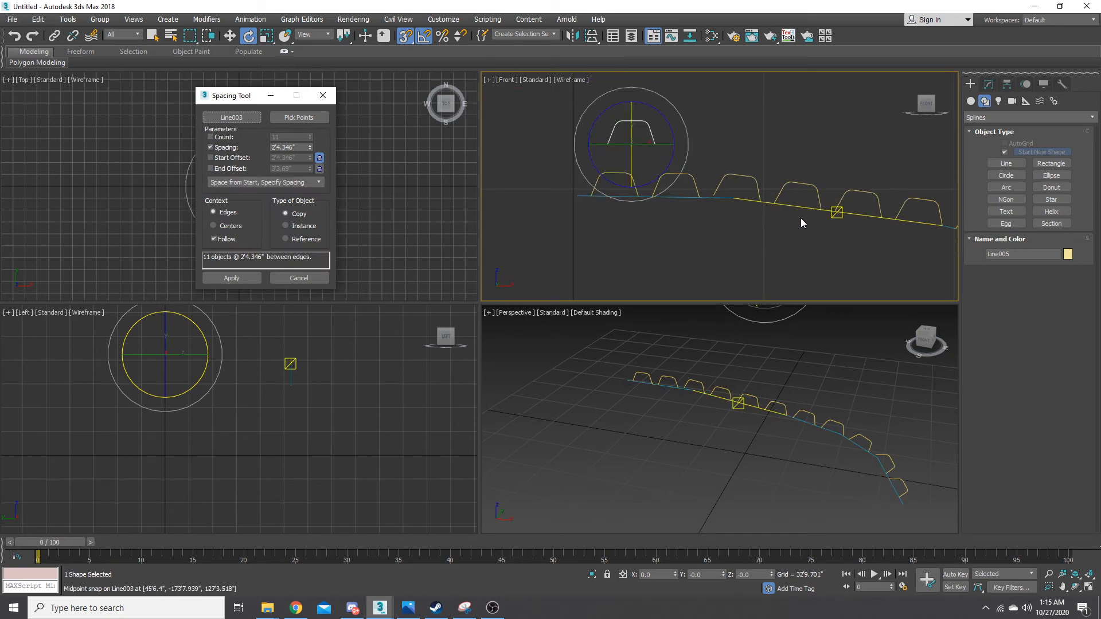
{"action": "scroll", "coordinate": [814, 221], "scroll_direction": "down", "scroll_amount": 4}
{"action": "scroll", "coordinate": [841, 221], "scroll_direction": "up", "scroll_amount": 8}
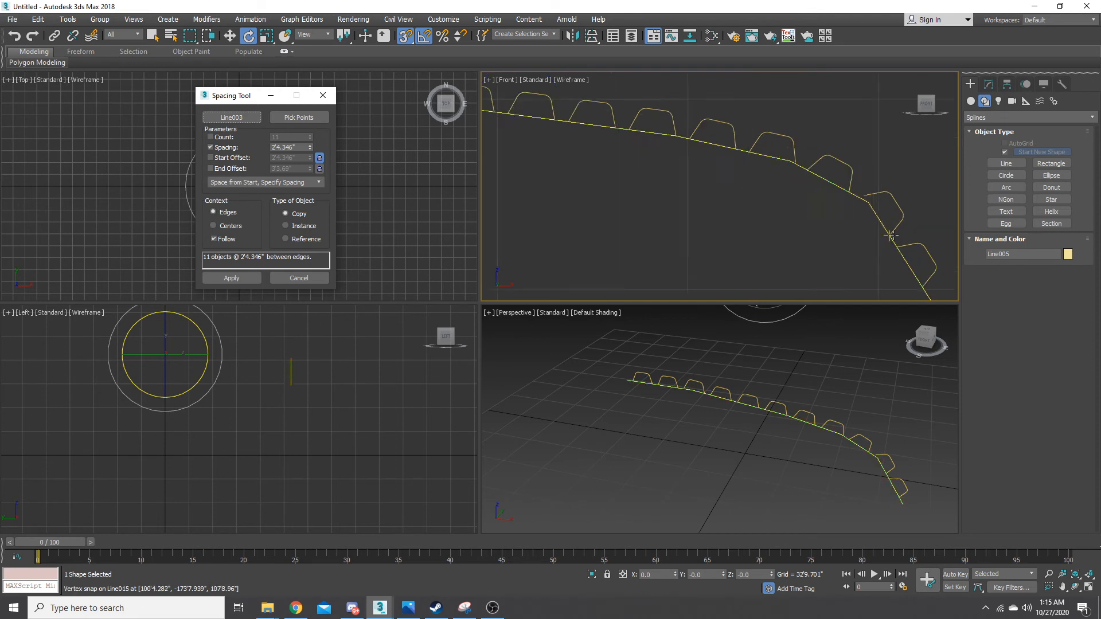
{"action": "scroll", "coordinate": [836, 192], "scroll_direction": "down", "scroll_amount": 2}
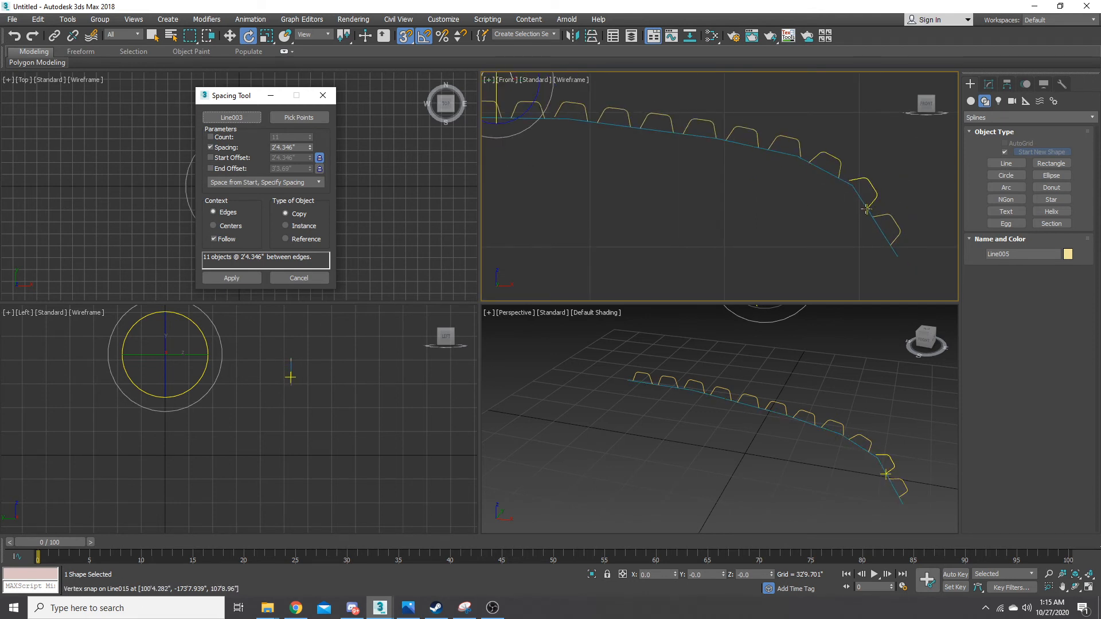
{"action": "scroll", "coordinate": [773, 116], "scroll_direction": "up", "scroll_amount": 6}
{"action": "scroll", "coordinate": [811, 177], "scroll_direction": "down", "scroll_amount": 6}
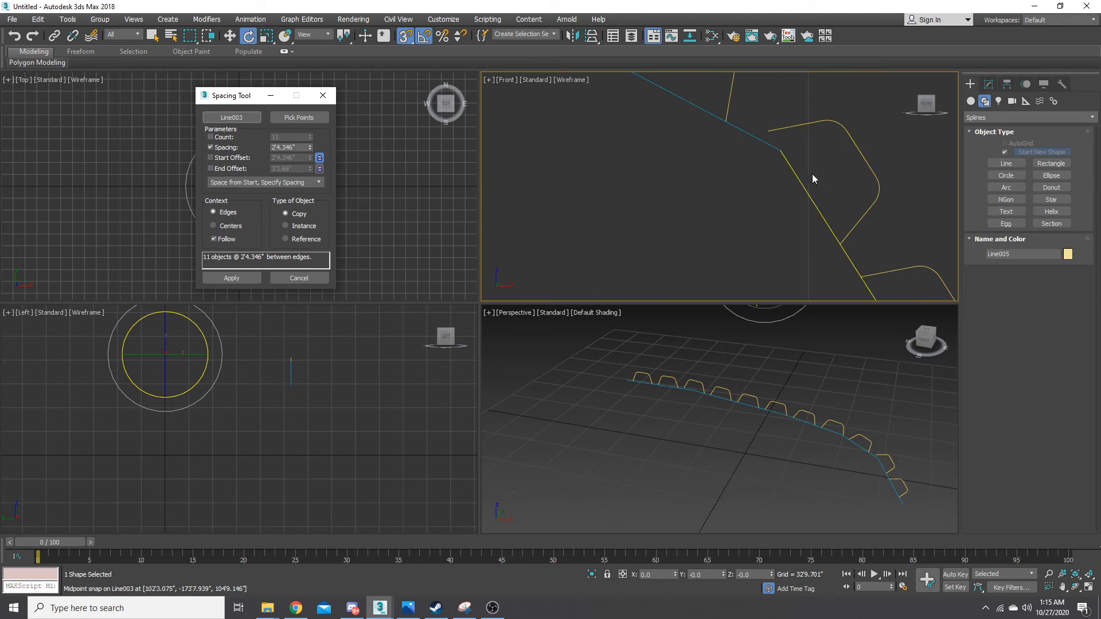
{"action": "scroll", "coordinate": [659, 147], "scroll_direction": "up", "scroll_amount": 2}
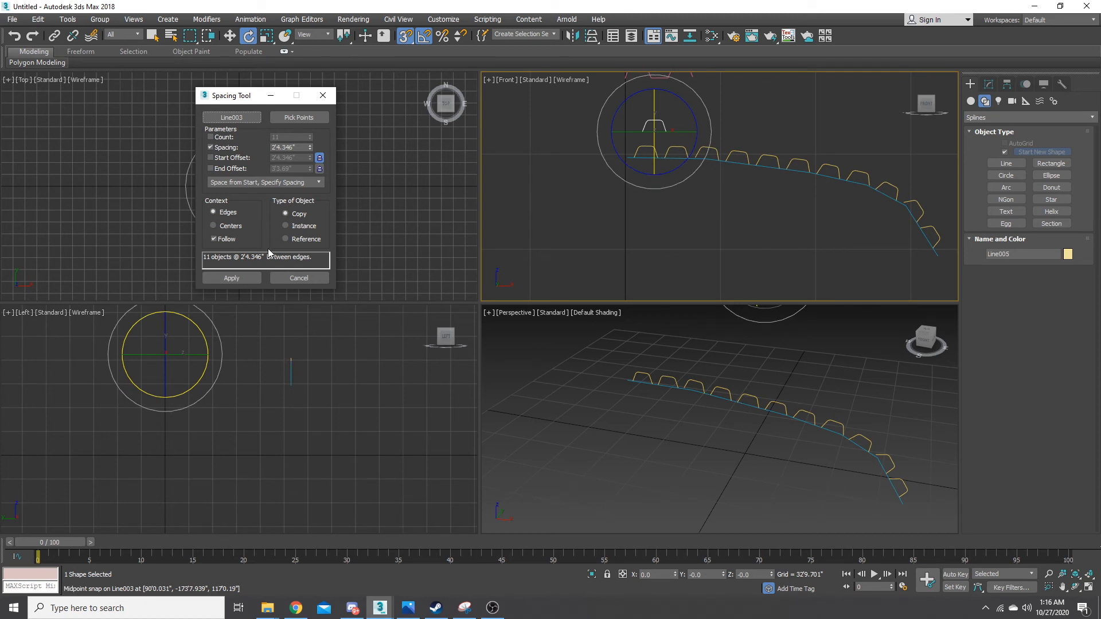
{"action": "left_click", "coordinate": [240, 279]}
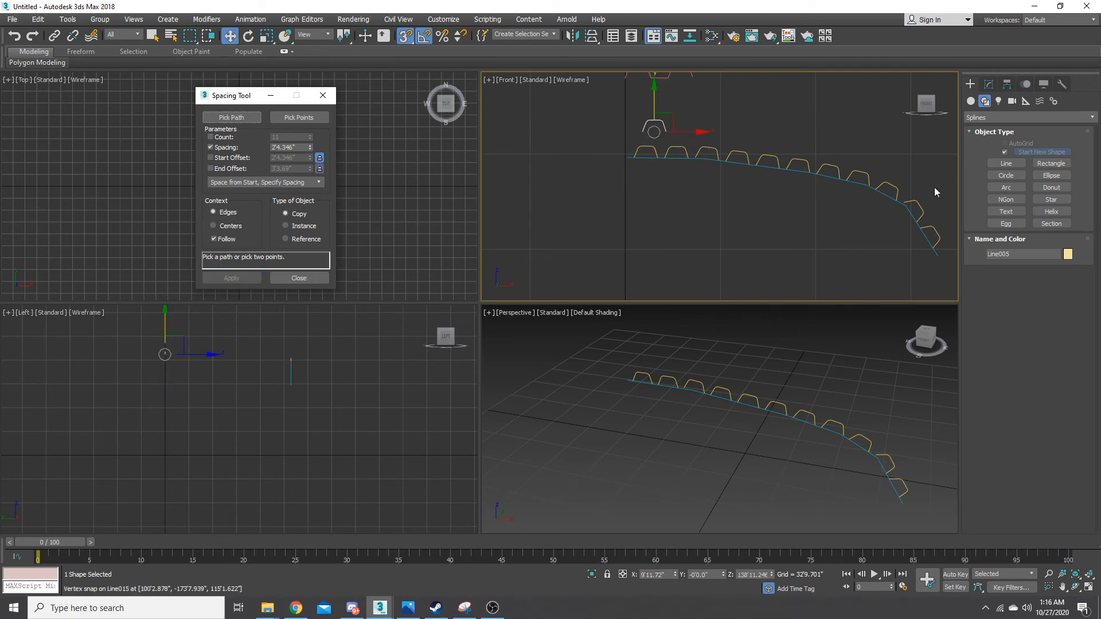
- Select all the trapezoid copies along the curve in the Front view, leaving the traced curve and the original trapezoid unselected
{"action": "middle_click_drag", "start_coordinate": [934, 277], "coordinate": [865, 270]}
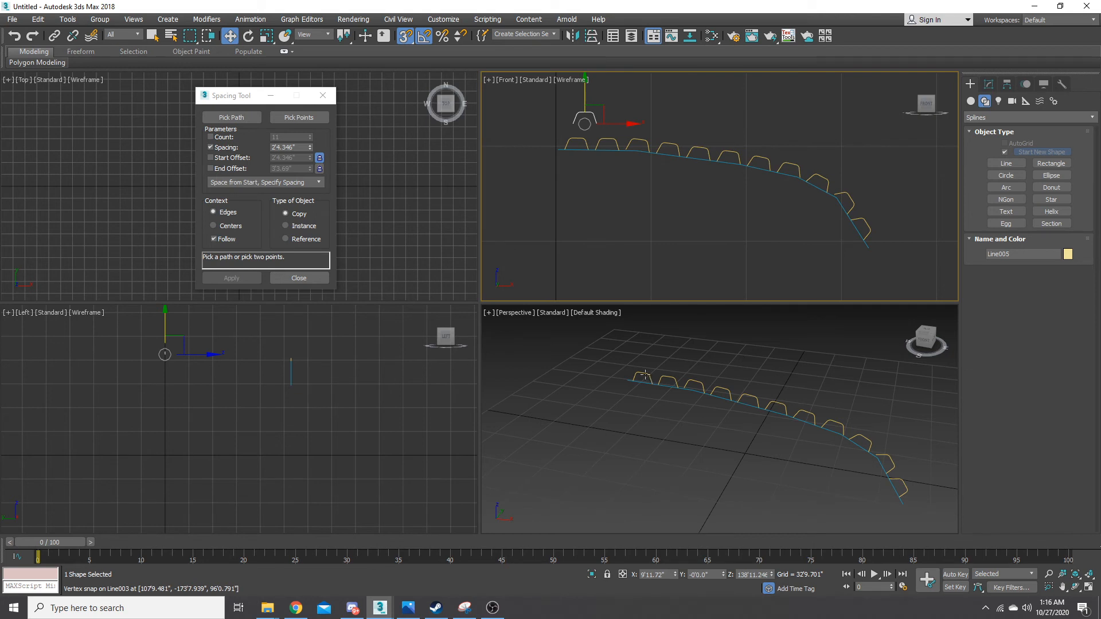
{"action": "scroll", "coordinate": [579, 143], "scroll_direction": "up", "scroll_amount": 3}
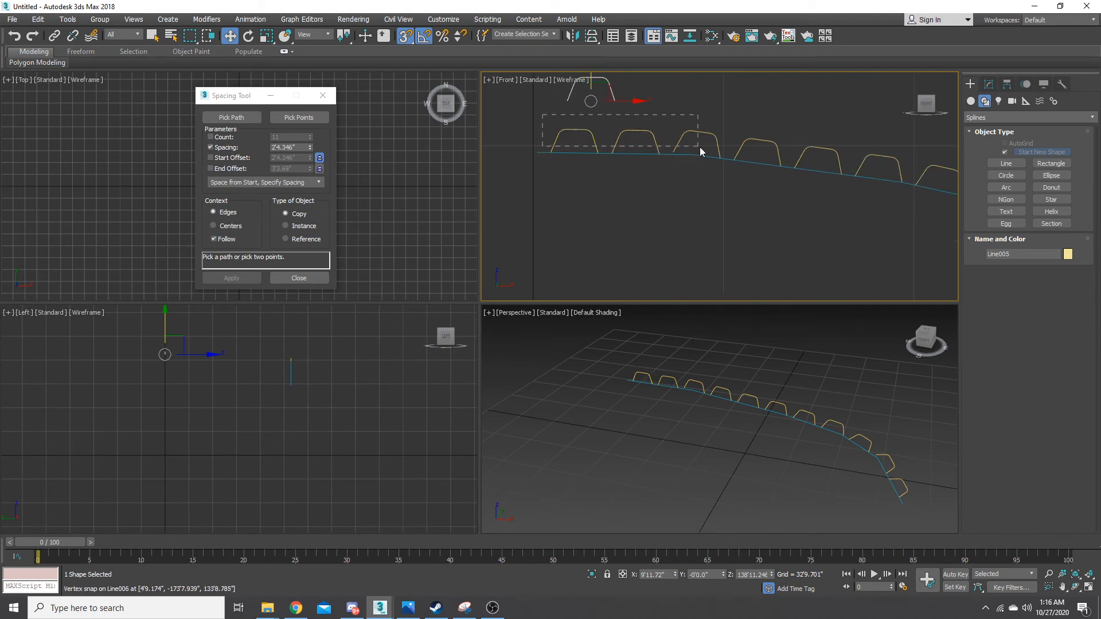
{"action": "left_click_drag", "start_coordinate": [701, 151], "coordinate": [700, 151]}
{"action": "middle_click_drag", "start_coordinate": [676, 114], "coordinate": [620, 91]}
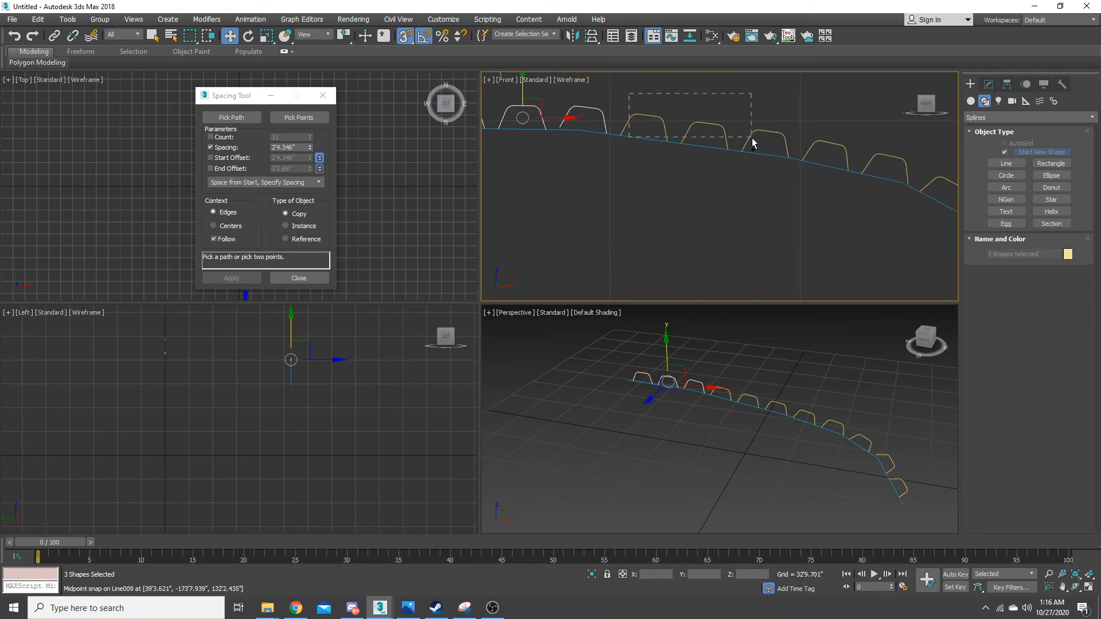
{"action": "left_click_drag", "start_coordinate": [752, 143], "coordinate": [752, 144], "text": "ctrl"}
{"action": "middle_click_drag", "start_coordinate": [763, 144], "coordinate": [715, 114]}
{"action": "left_click_drag", "start_coordinate": [805, 139], "coordinate": [917, 218], "text": "ctrl"}
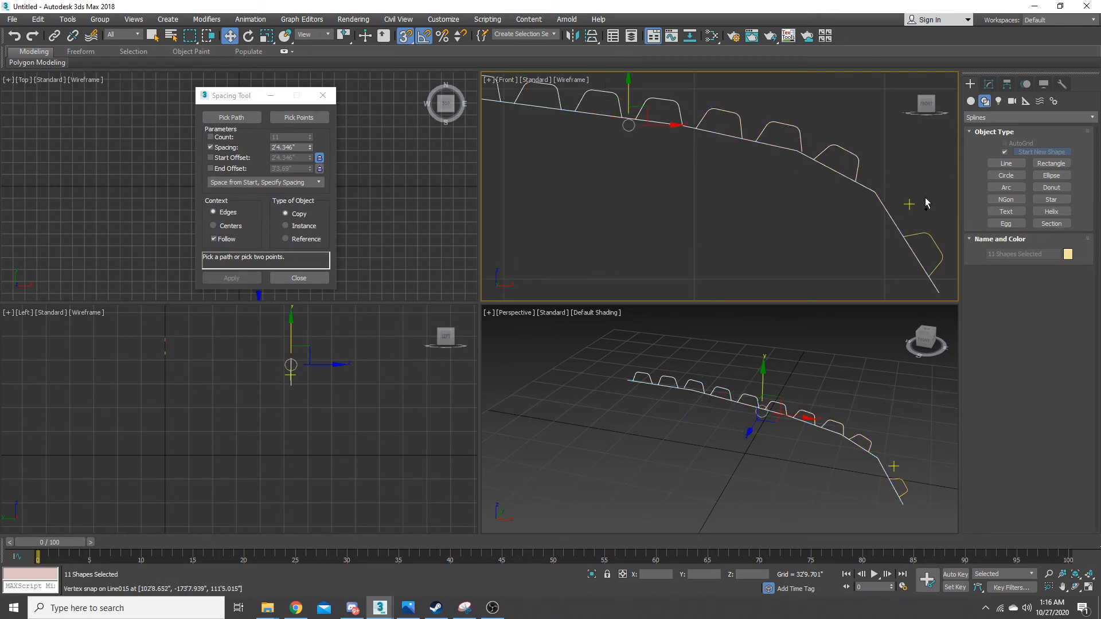
{"action": "left_click", "coordinate": [924, 202], "text": "alt"}
{"action": "left_click_drag", "start_coordinate": [904, 211], "coordinate": [911, 238], "text": "ctrl"}
{"action": "scroll", "coordinate": [900, 236], "scroll_direction": "down", "scroll_amount": 4}
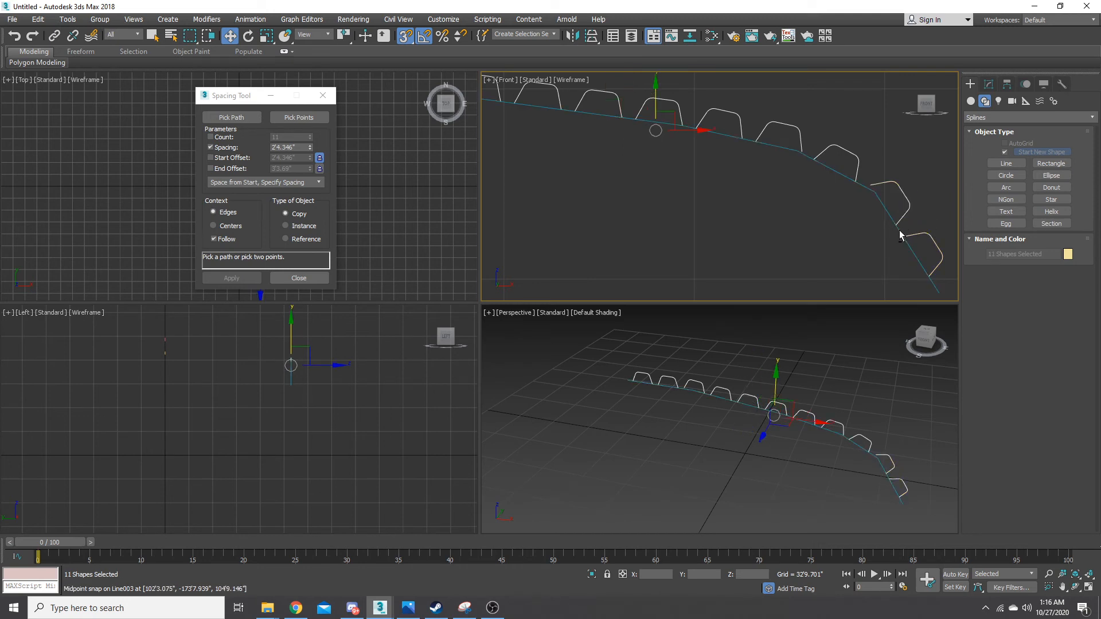
{"action": "scroll", "coordinate": [803, 214], "scroll_direction": "up", "scroll_amount": 2}
{"action": "left_click", "coordinate": [772, 209], "text": "alt"}
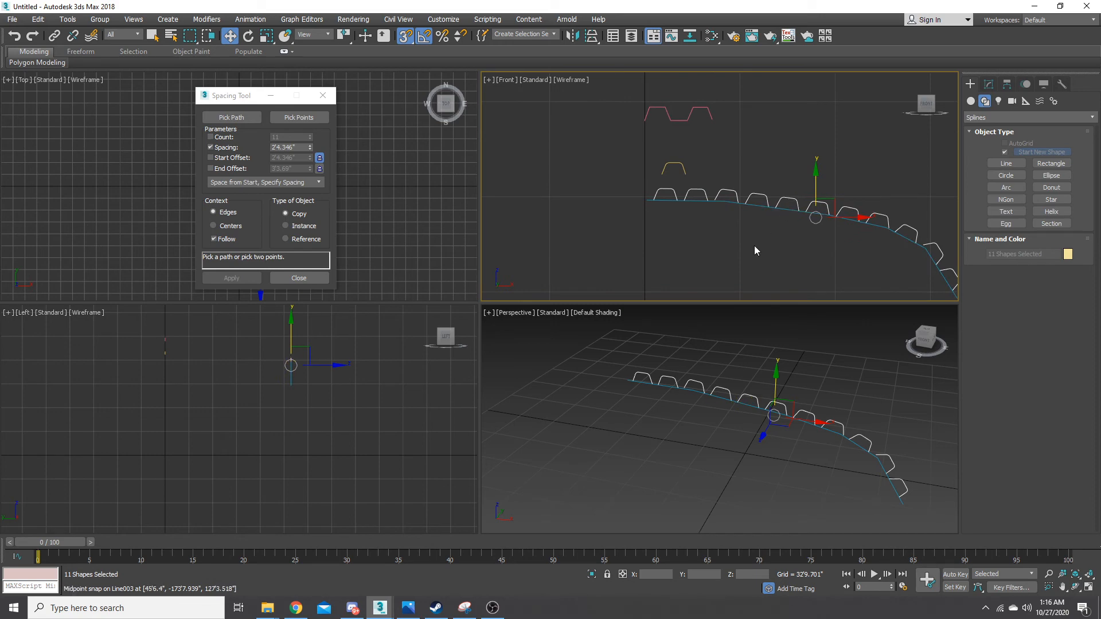
- Apply an Extrude modifier to the selected trapezoid copies and check the resulting strips in the Perspective view
{"action": "left_click", "coordinate": [988, 85]}
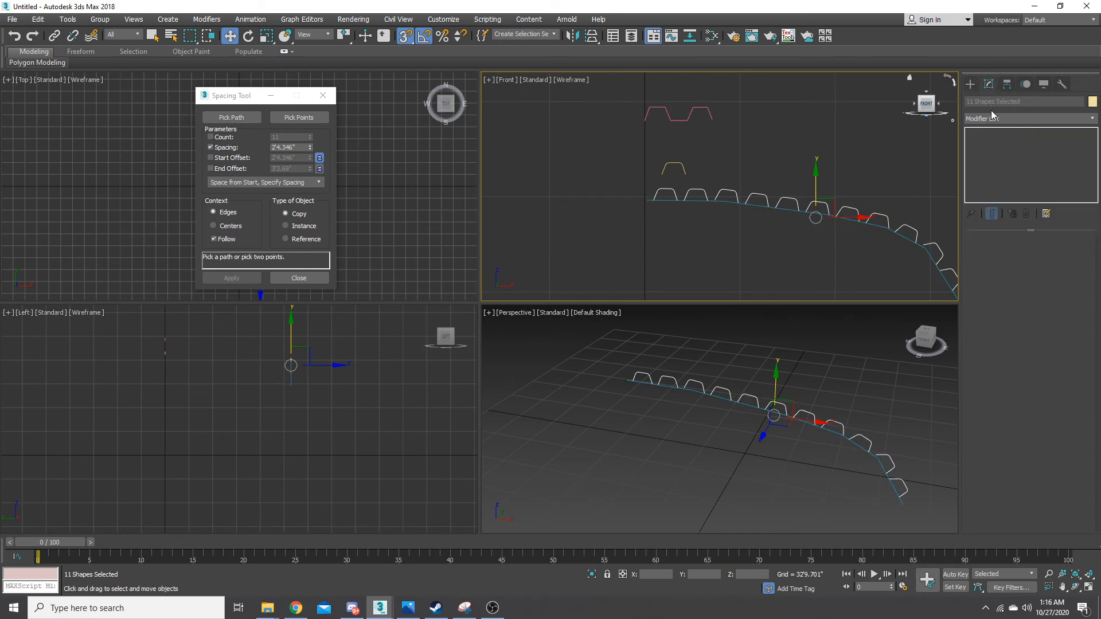
{"action": "left_click", "coordinate": [993, 117]}
{"action": "key", "text": "e"}
{"action": "key", "text": "x"}
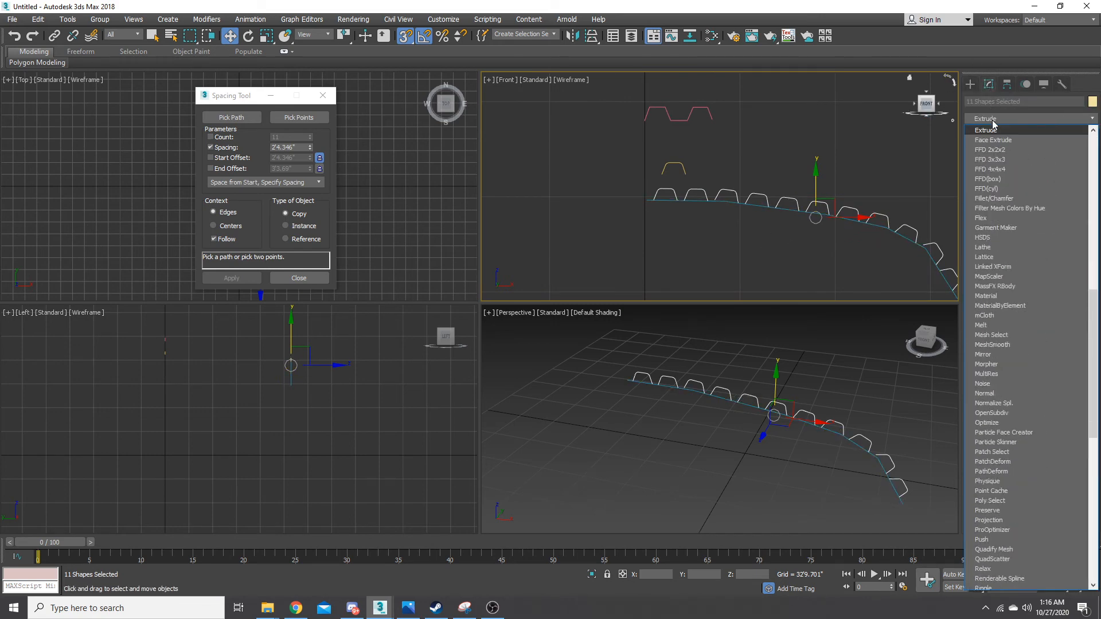
{"action": "left_click", "coordinate": [993, 131]}
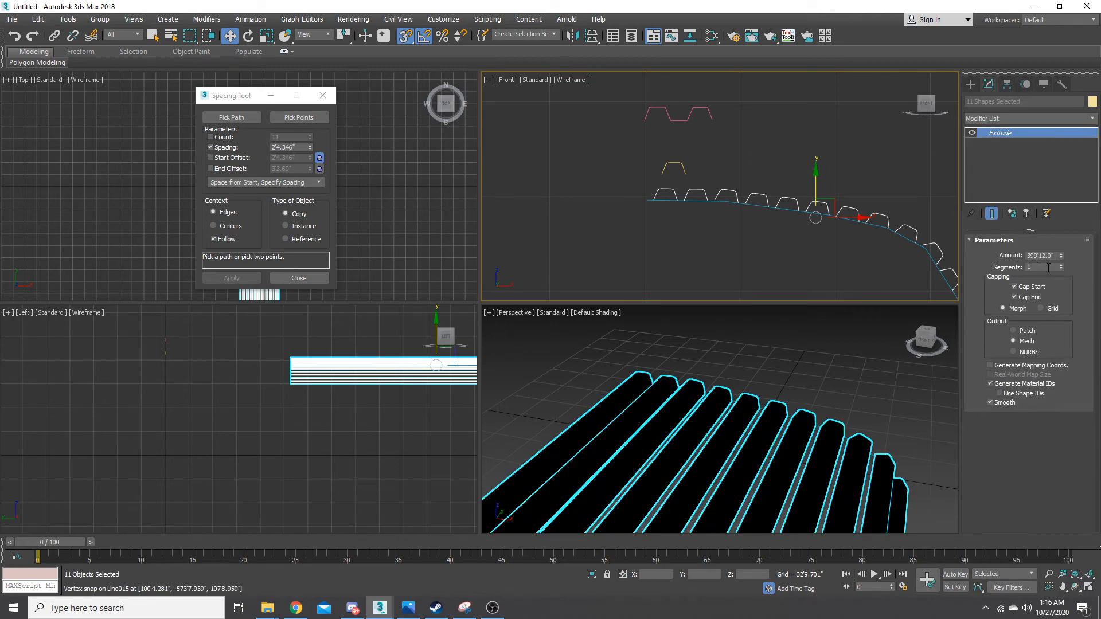
{"action": "scroll", "coordinate": [849, 384], "scroll_direction": "down", "scroll_amount": 5}
{"action": "scroll", "coordinate": [849, 386], "scroll_direction": "up", "scroll_amount": 4}
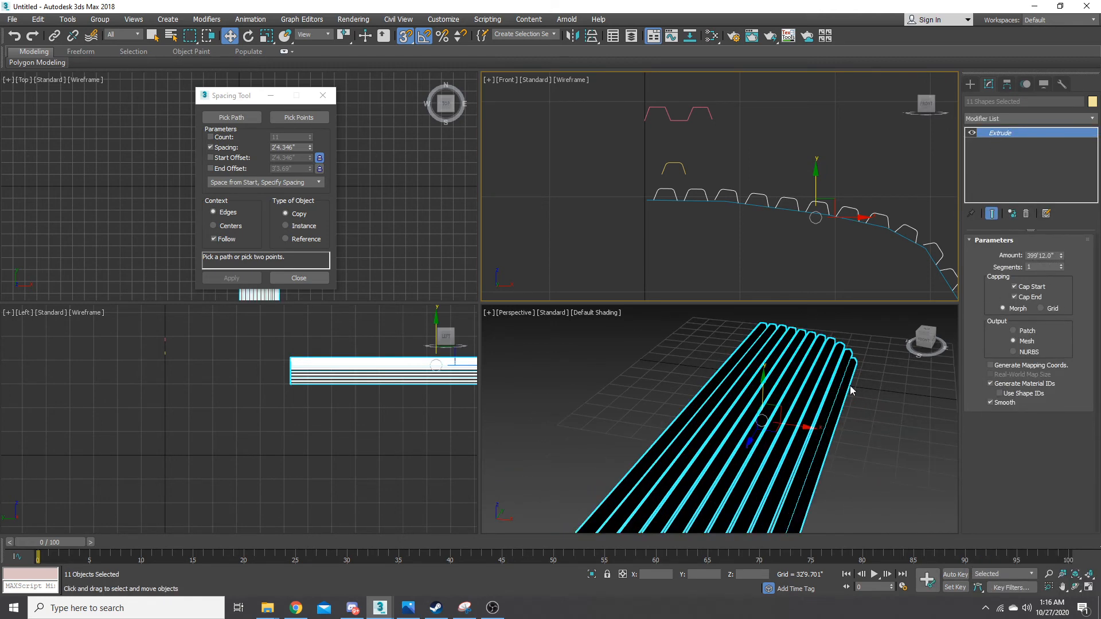
{"action": "scroll", "coordinate": [882, 372], "scroll_direction": "down", "scroll_amount": 2}
{"action": "middle_click_drag", "start_coordinate": [775, 372], "coordinate": [923, 348], "text": "alt"}
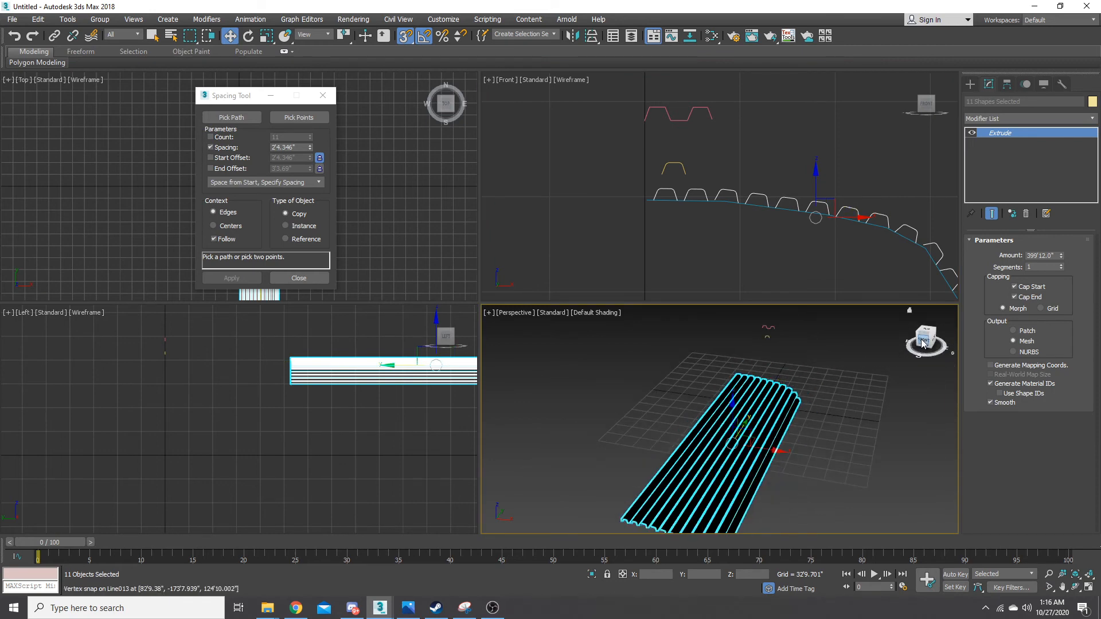
{"action": "left_click_drag", "start_coordinate": [923, 344], "coordinate": [921, 343]}
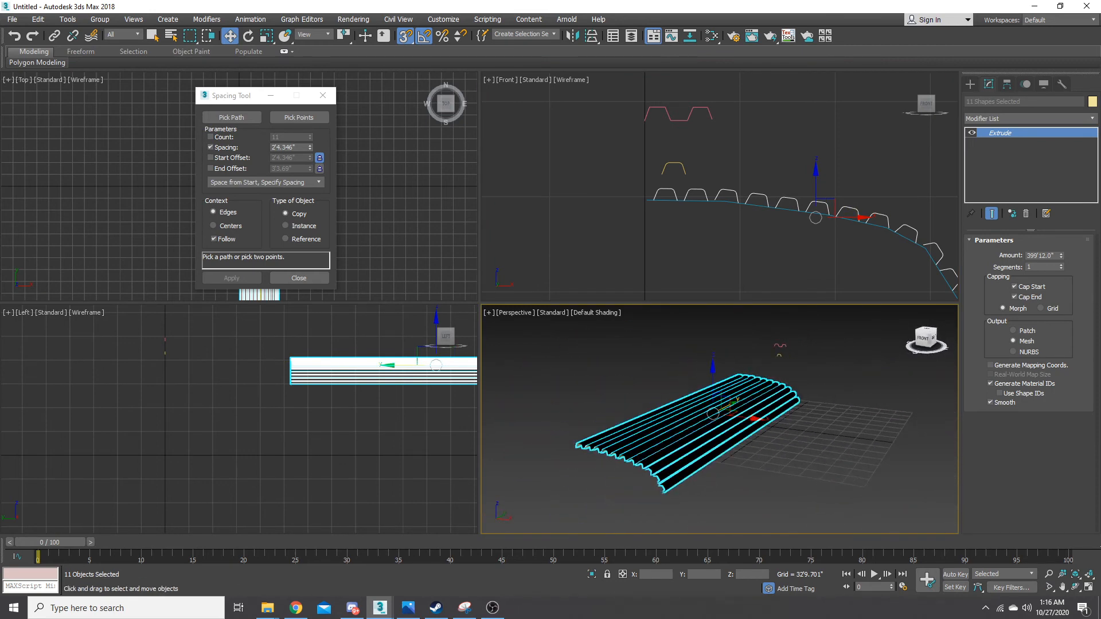
- Delete the traced curve beneath the extruded trapezoids
{"action": "scroll", "coordinate": [738, 207], "scroll_direction": "up", "scroll_amount": 5}
{"action": "left_click", "coordinate": [743, 204]}
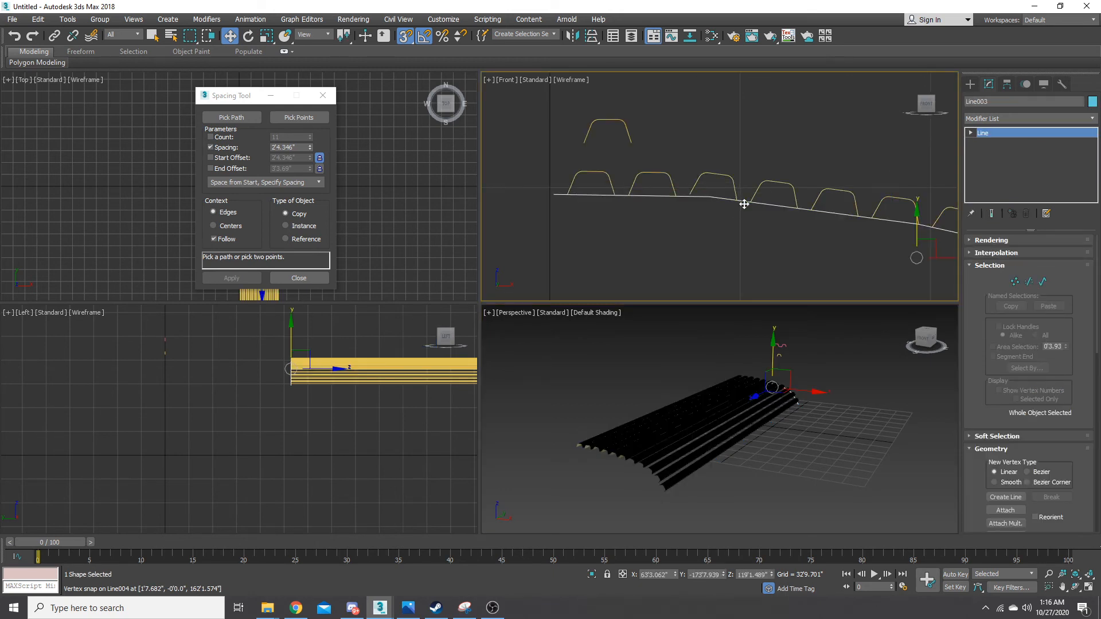
{"action": "key", "text": "Delete"}
- Select all the extruded trapezoid strips in the Perspective view and convert them to Editable Poly
{"action": "left_click", "coordinate": [654, 484]}
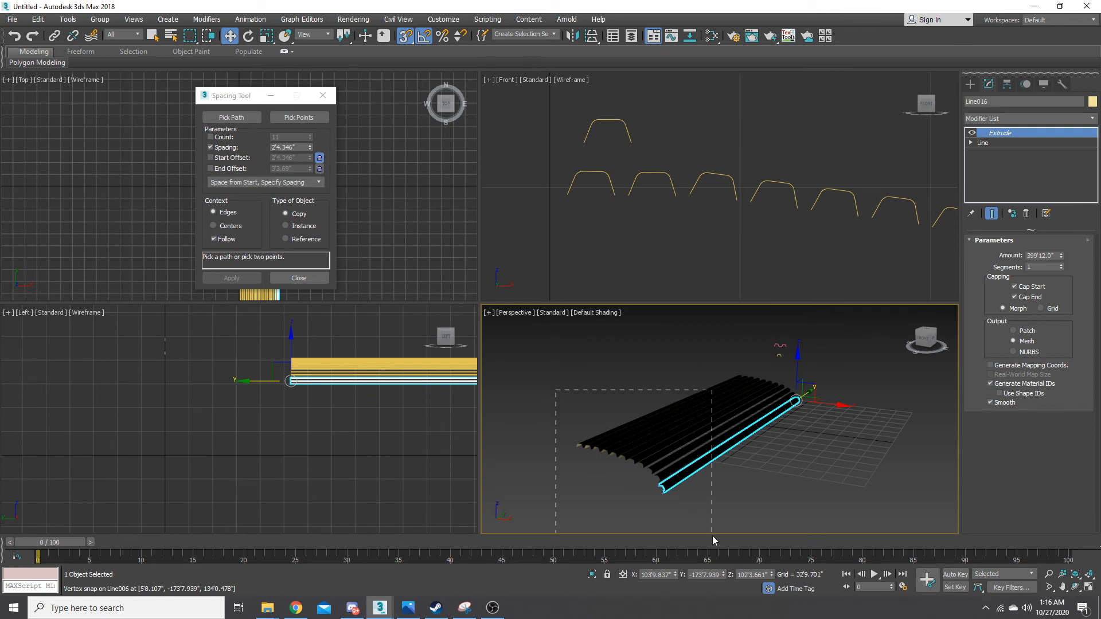
{"action": "left_click_drag", "start_coordinate": [712, 535], "coordinate": [712, 535]}
{"action": "left_click", "coordinate": [995, 117]}
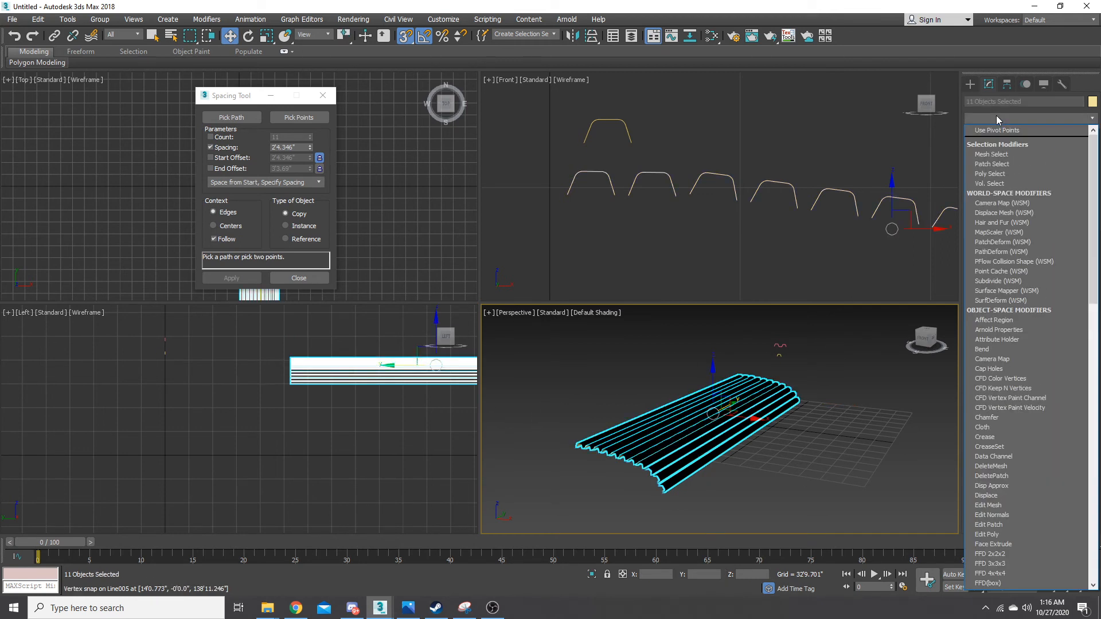
{"action": "key", "text": "u"}
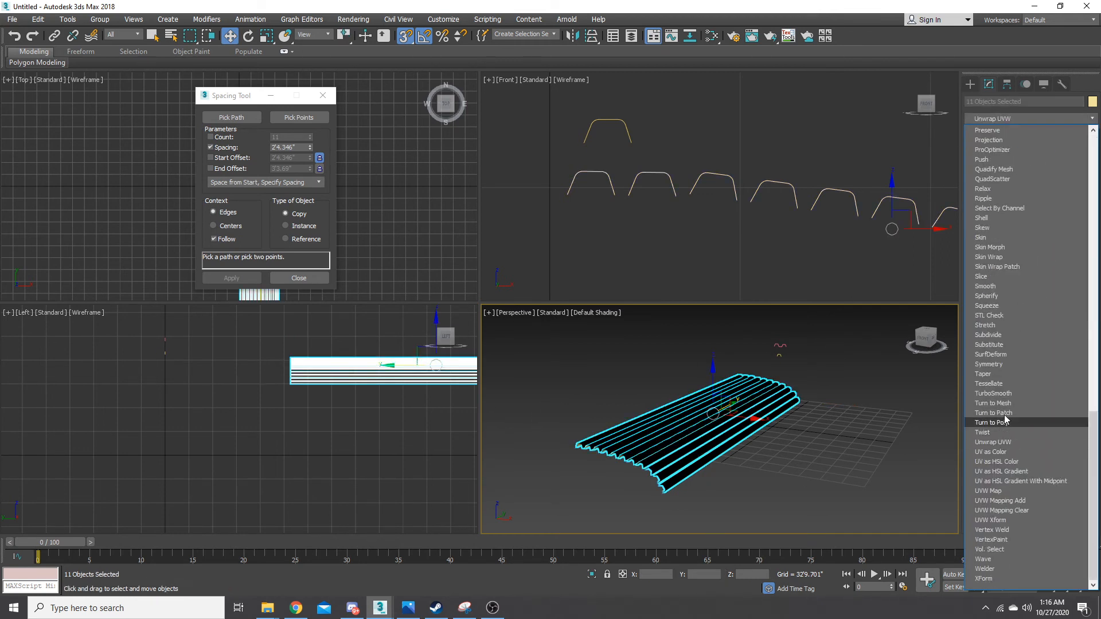
{"action": "left_click", "coordinate": [998, 118]}
{"action": "right_click", "coordinate": [705, 427]}
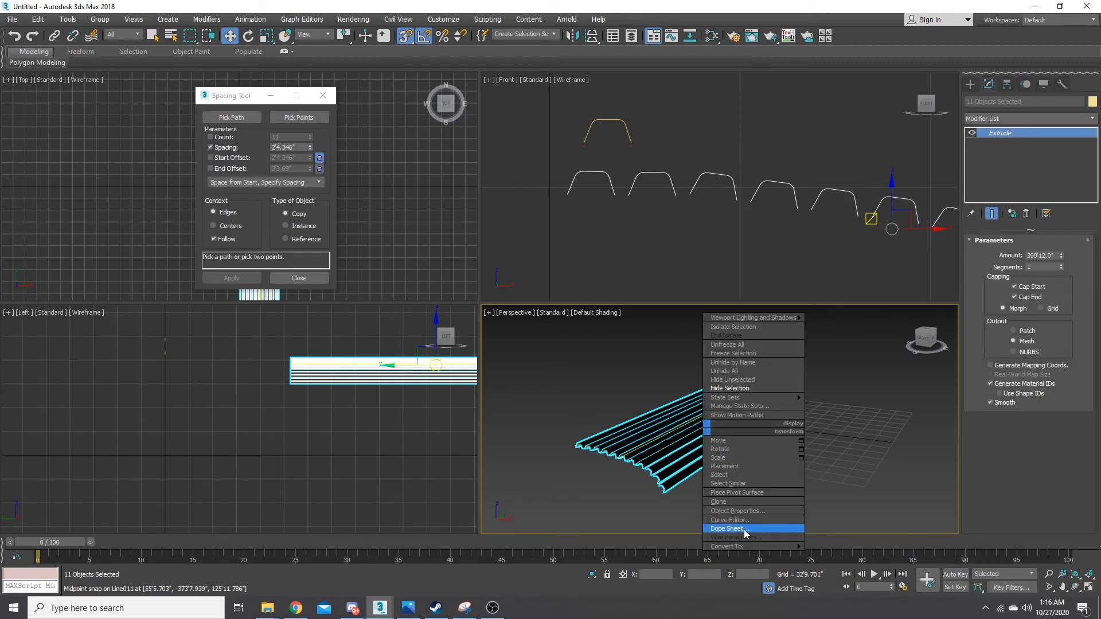
{"action": "mouse_move", "coordinate": [745, 546]}
{"action": "left_click", "coordinate": [843, 557]}
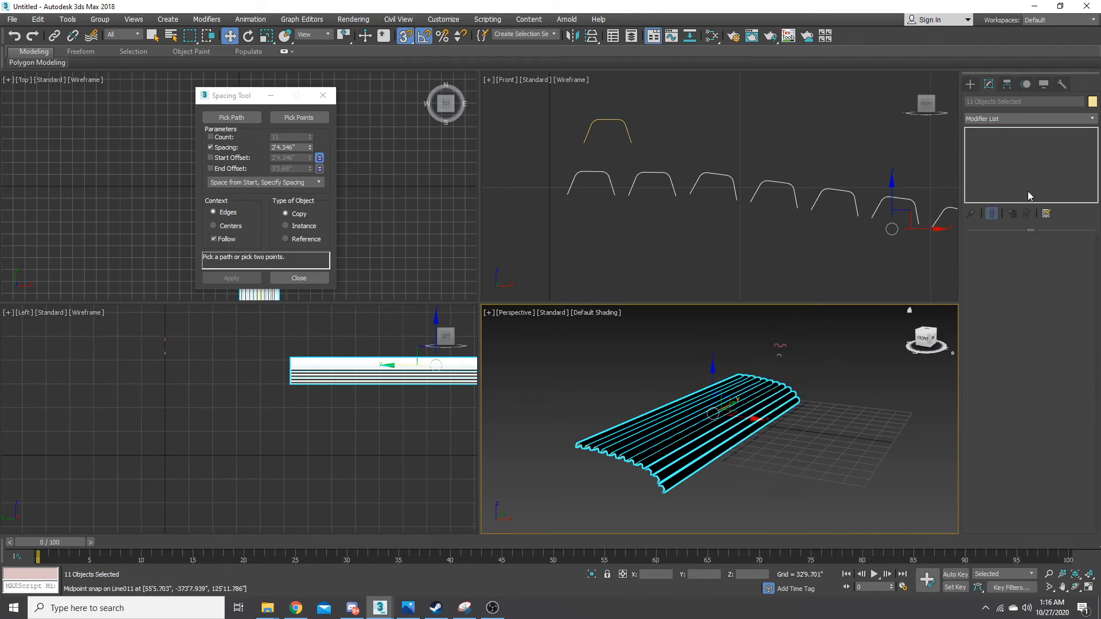
- Attach all the other corrugation strips to the first strip to form a single Editable Poly object
{"action": "left_click", "coordinate": [590, 442]}
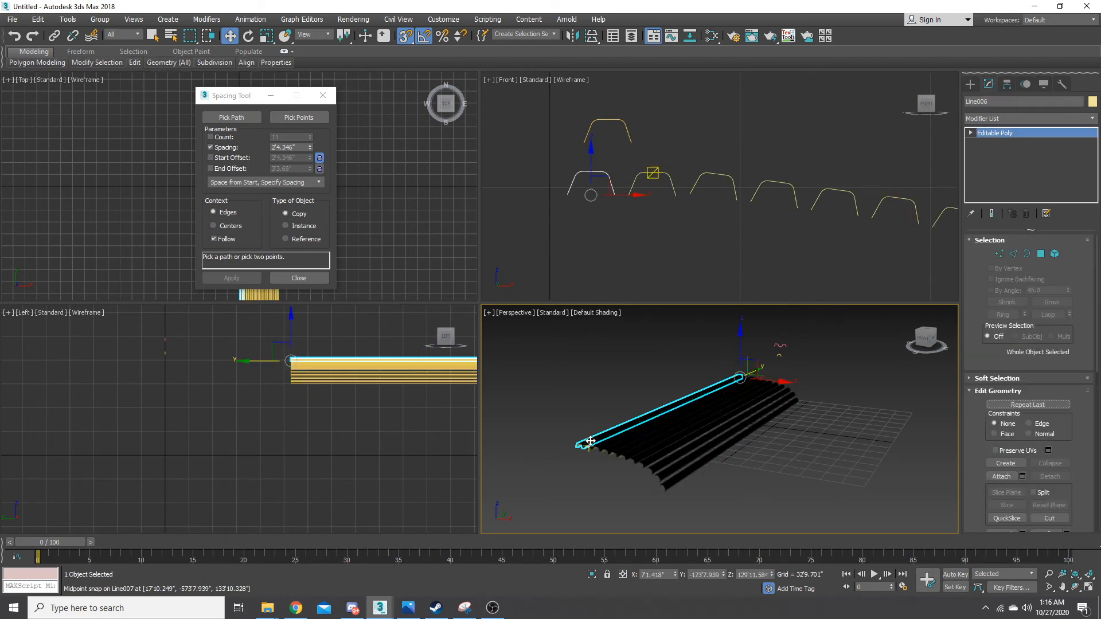
{"action": "left_click", "coordinate": [1009, 477]}
{"action": "scroll", "coordinate": [533, 424], "scroll_direction": "up", "scroll_amount": 3}
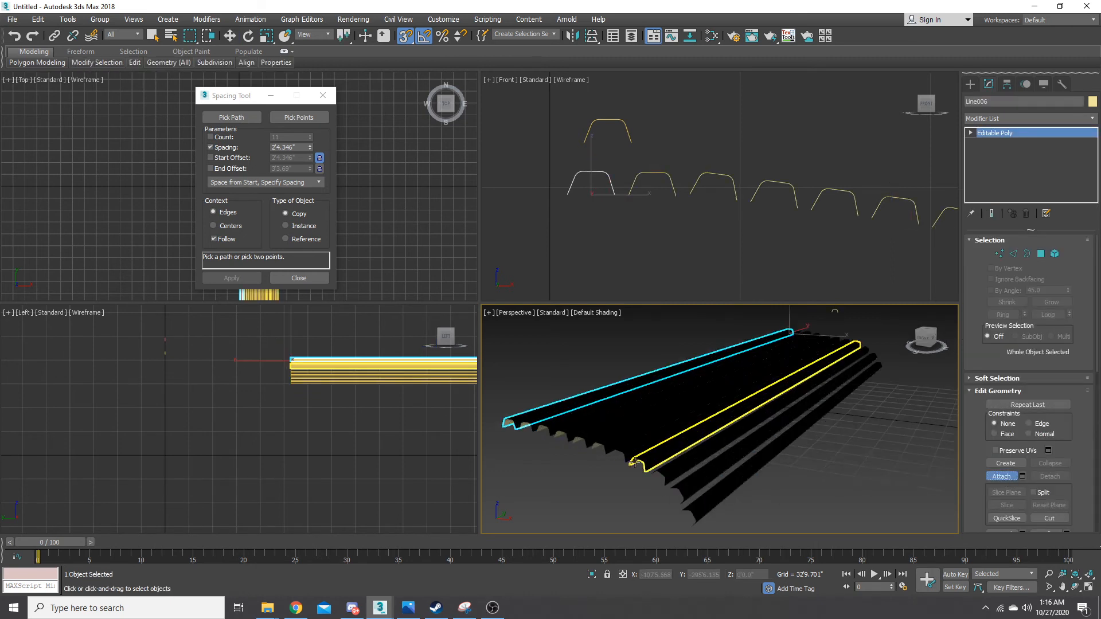
{"action": "left_click", "coordinate": [530, 423]}
{"action": "left_click", "coordinate": [548, 427]}
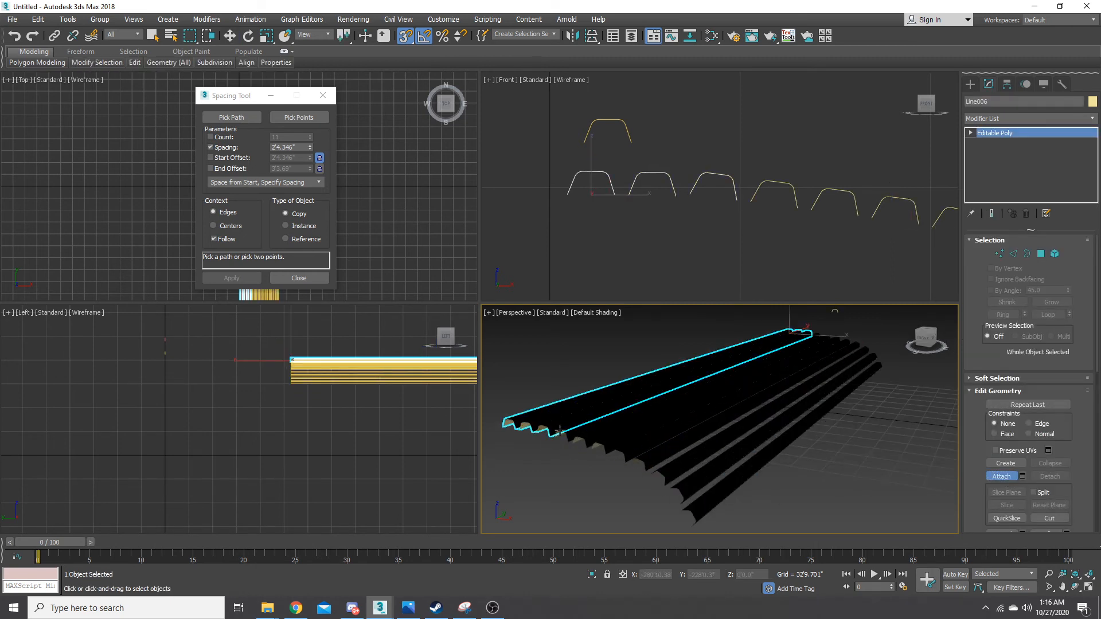
{"action": "left_click", "coordinate": [566, 431]}
{"action": "left_click", "coordinate": [585, 437]}
{"action": "left_click", "coordinate": [625, 460]}
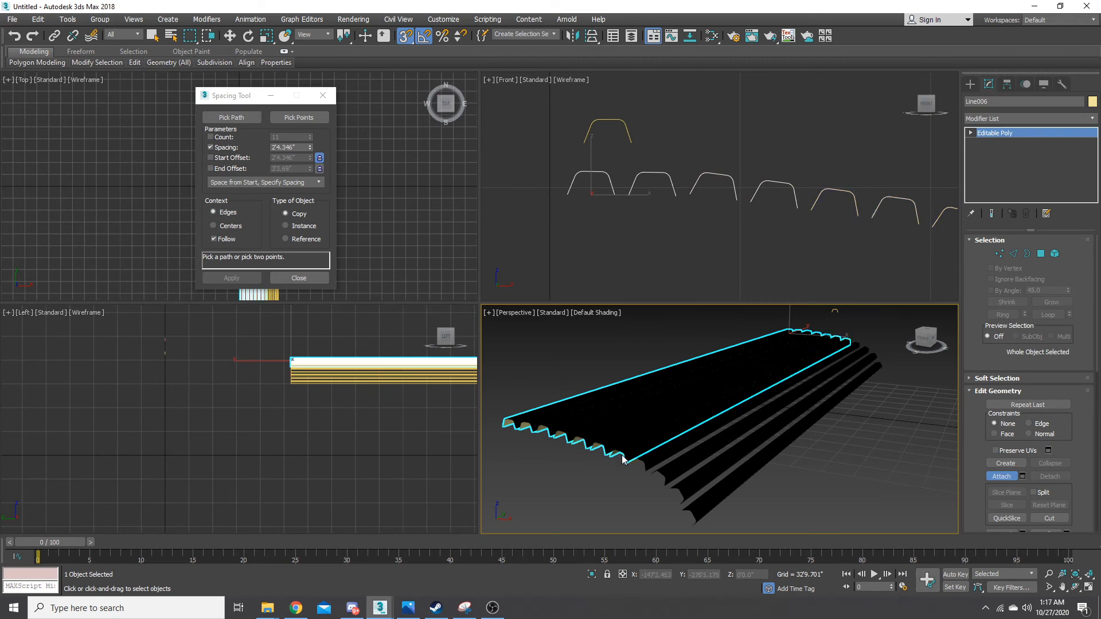
{"action": "left_click", "coordinate": [665, 468]}
{"action": "left_click", "coordinate": [696, 493]}
{"action": "left_click", "coordinate": [715, 507]}
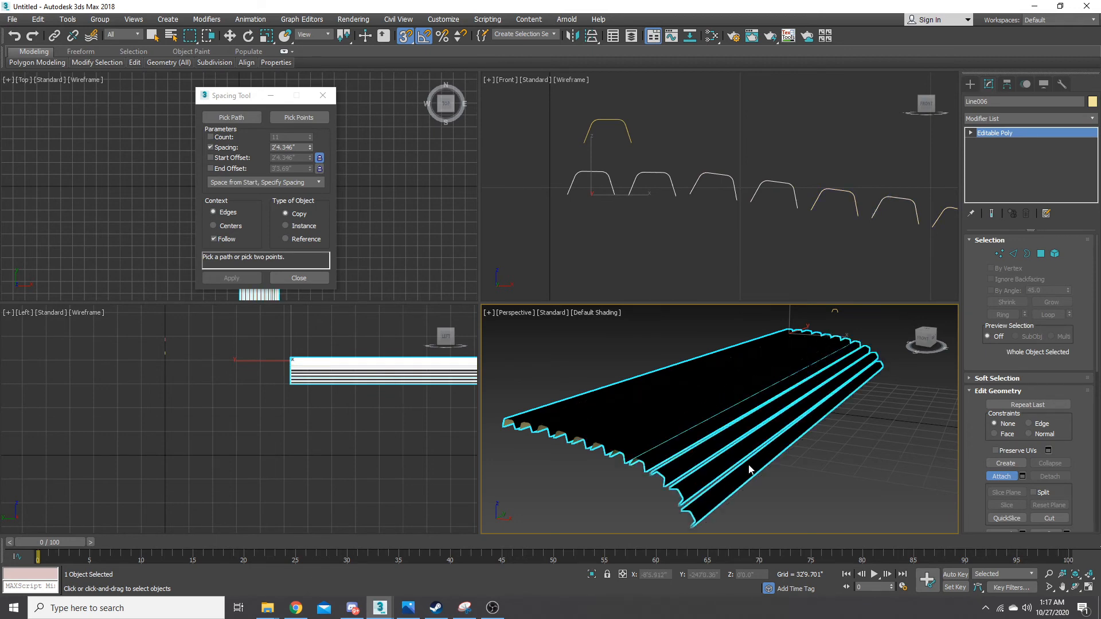
{"action": "left_click", "coordinate": [751, 467]}
{"action": "key", "text": "w"}
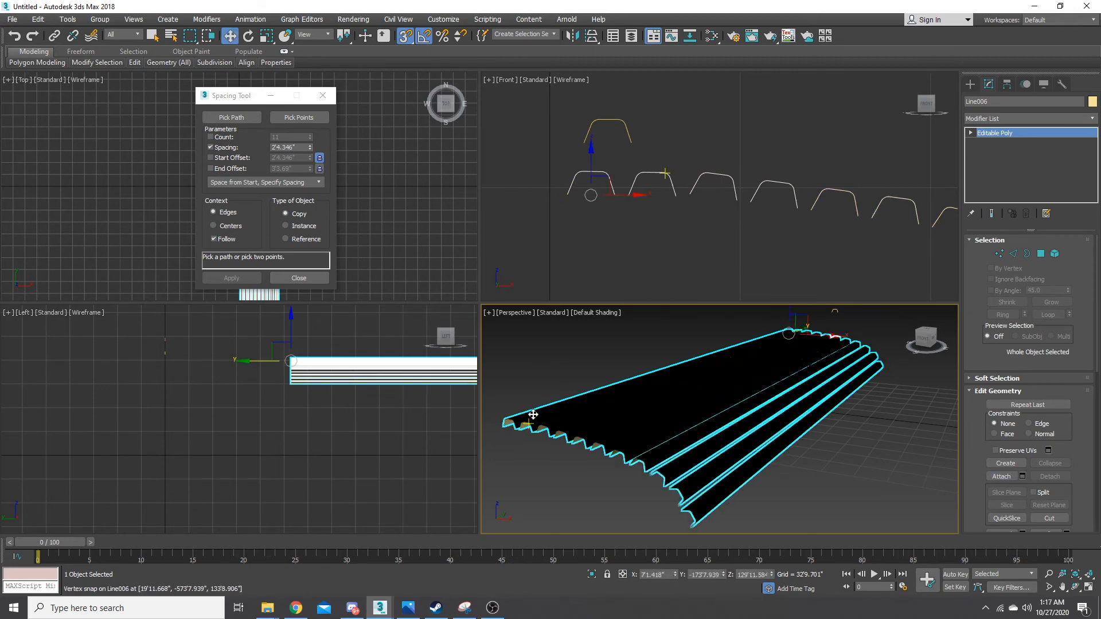
- Apply a Normal modifier to the attached corrugation strips to flip their faces outward
{"action": "scroll", "coordinate": [631, 413], "scroll_direction": "down", "scroll_amount": 3}
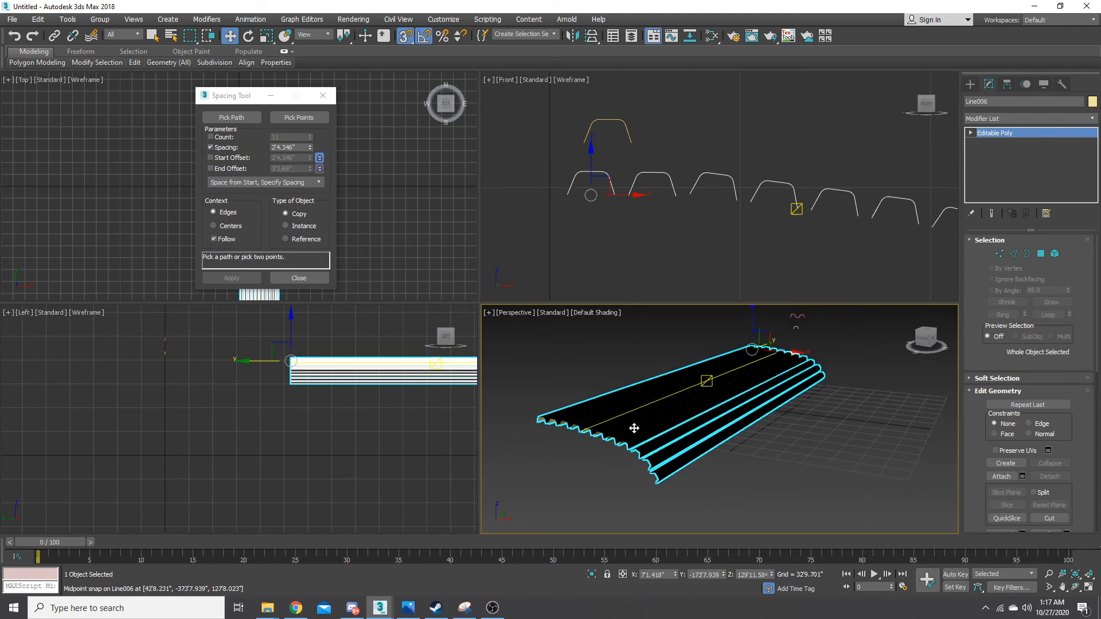
{"action": "scroll", "coordinate": [676, 470], "scroll_direction": "up", "scroll_amount": 6}
{"action": "scroll", "coordinate": [676, 470], "scroll_direction": "down", "scroll_amount": 2}
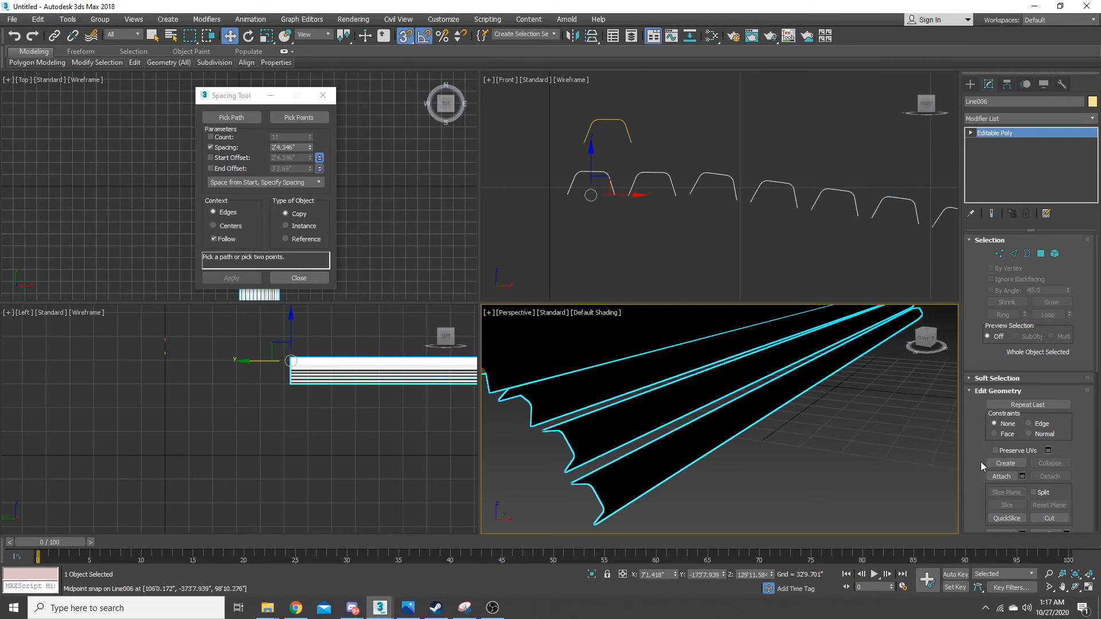
{"action": "scroll", "coordinate": [530, 419], "scroll_direction": "down", "scroll_amount": 10}
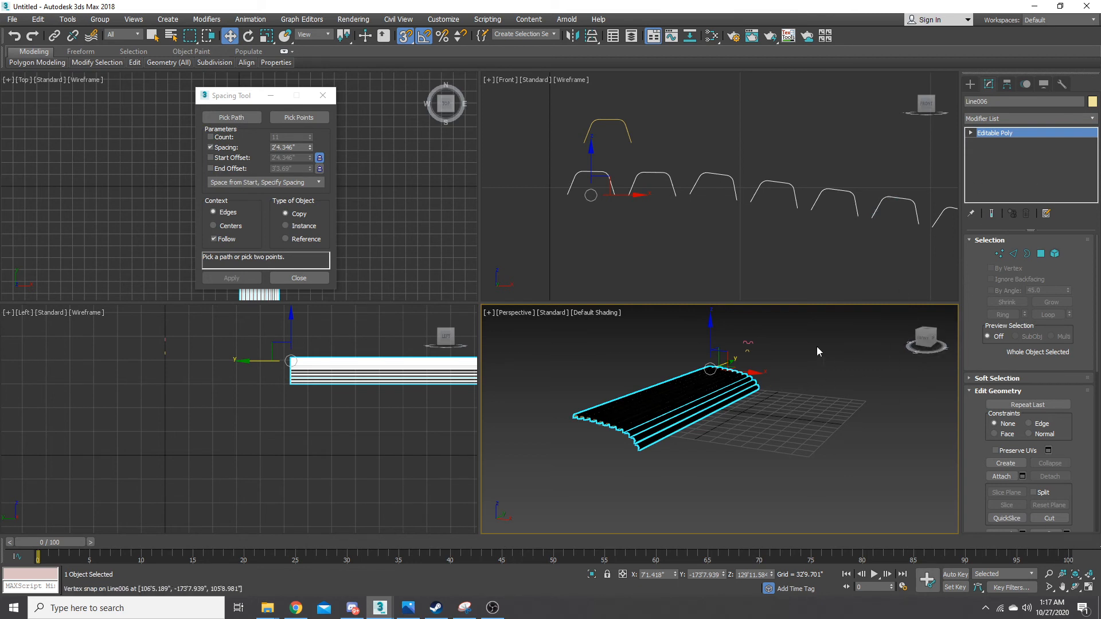
{"action": "scroll", "coordinate": [583, 425], "scroll_direction": "up", "scroll_amount": 5}
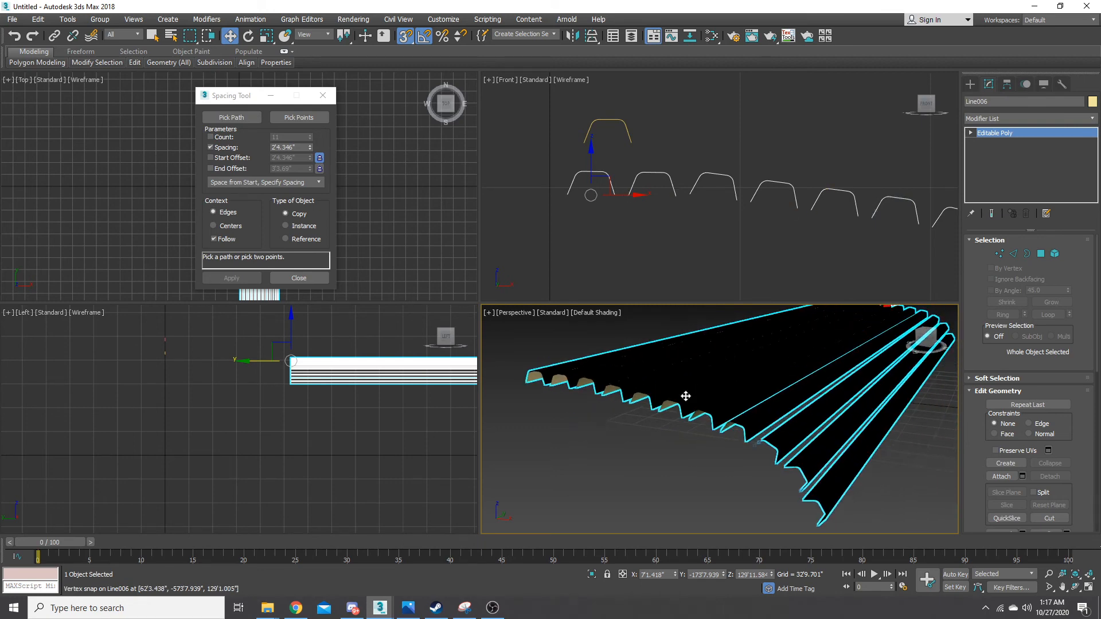
{"action": "scroll", "coordinate": [688, 397], "scroll_direction": "down", "scroll_amount": 1}
{"action": "left_click", "coordinate": [1000, 119]}
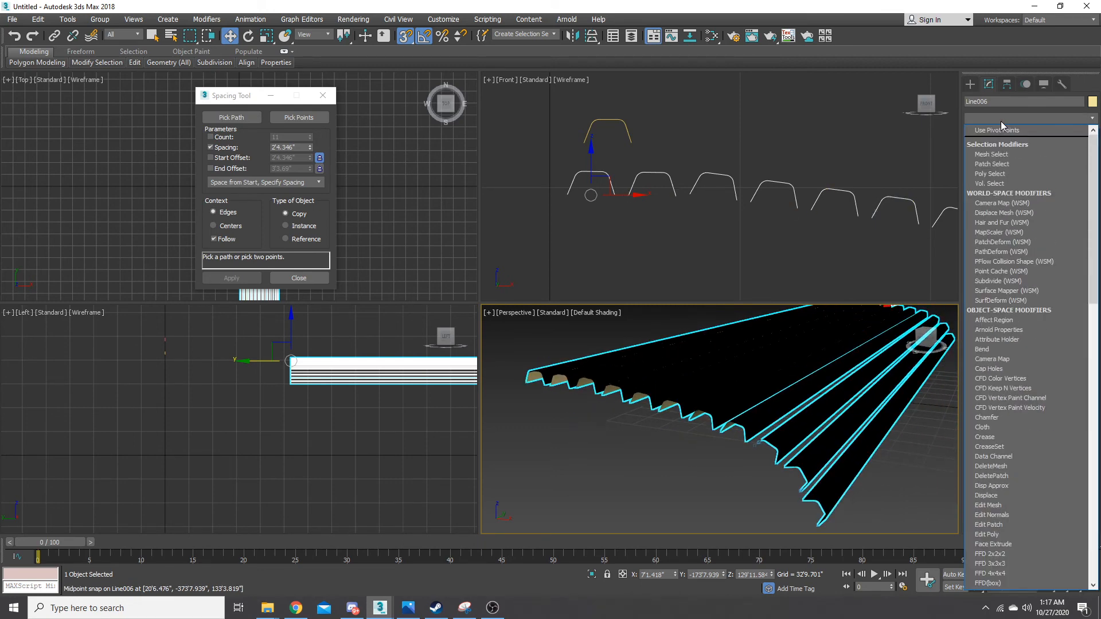
{"action": "type", "text": "n"}
{"action": "left_click", "coordinate": [1003, 141]}
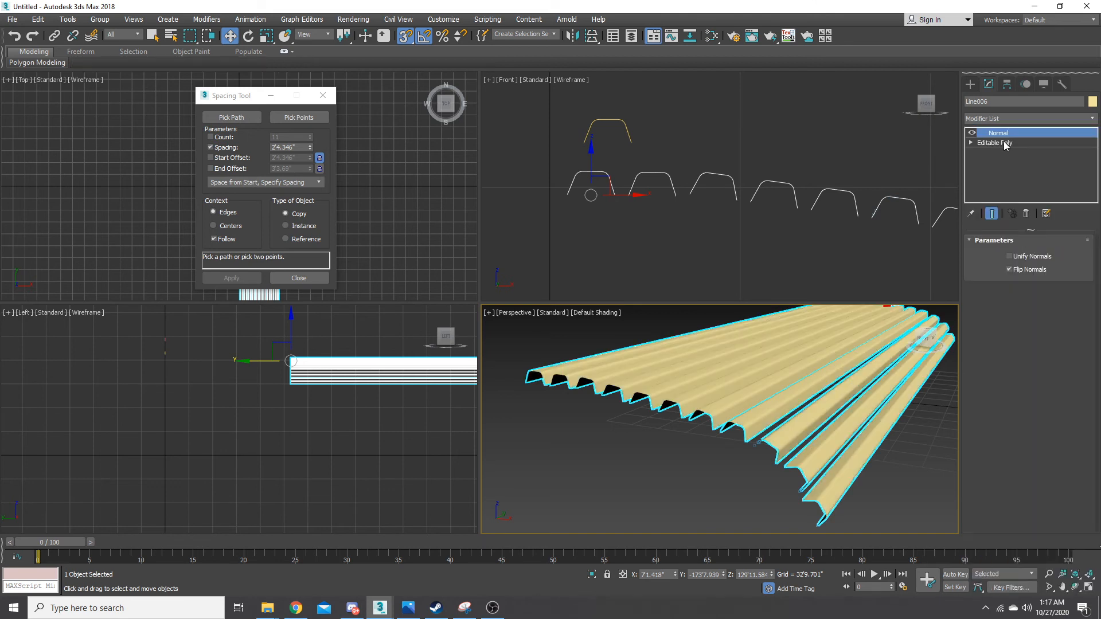
- Collapse the Normal modifier into the corrugation's Editable Poly and accept the stack warning
{"action": "right_click", "coordinate": [1036, 133]}
{"action": "left_click", "coordinate": [986, 235]}
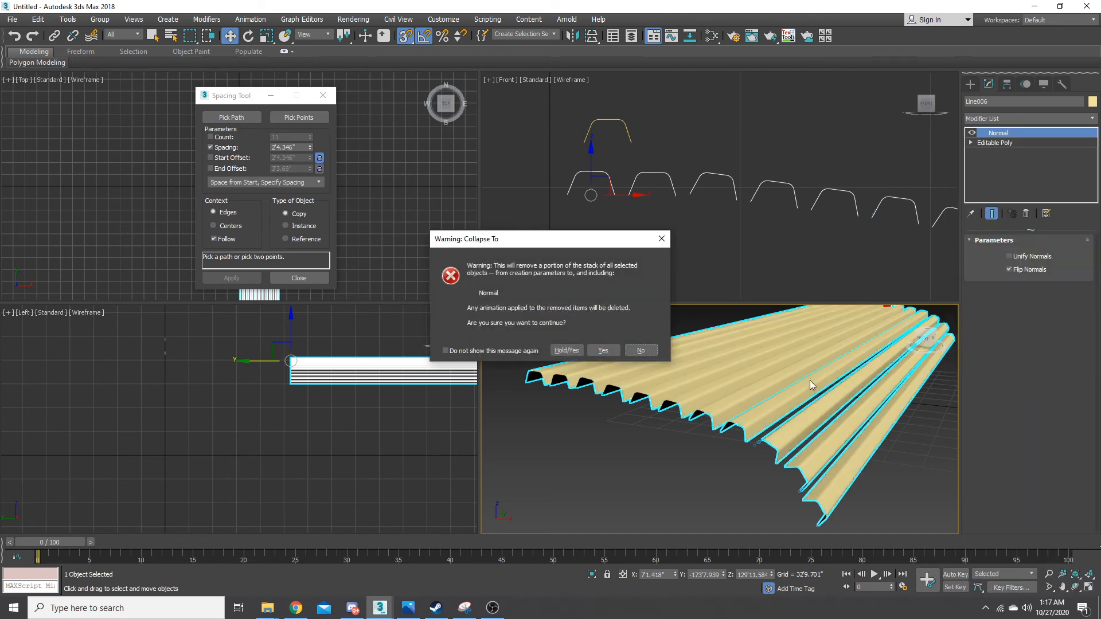
{"action": "left_click", "coordinate": [602, 350]}
- Unhide all hidden objects to bring back the rounded body alongside the corrugation strips
{"action": "scroll", "coordinate": [744, 428], "scroll_direction": "up", "scroll_amount": 6}
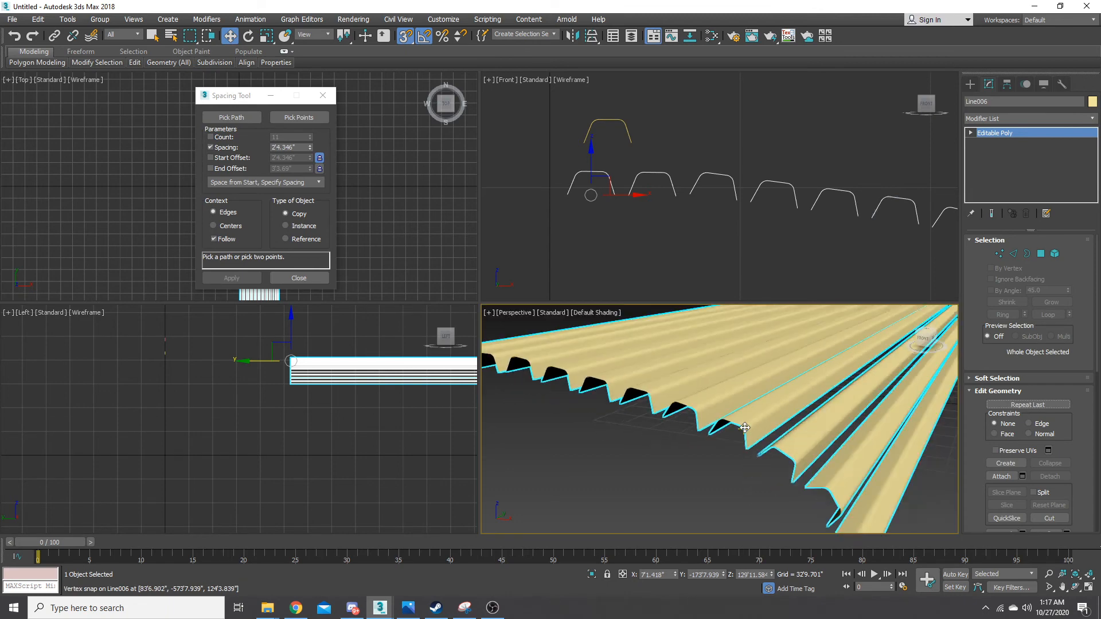
{"action": "scroll", "coordinate": [744, 427], "scroll_direction": "down", "scroll_amount": 5}
{"action": "middle_click_drag", "start_coordinate": [638, 409], "coordinate": [768, 397]}
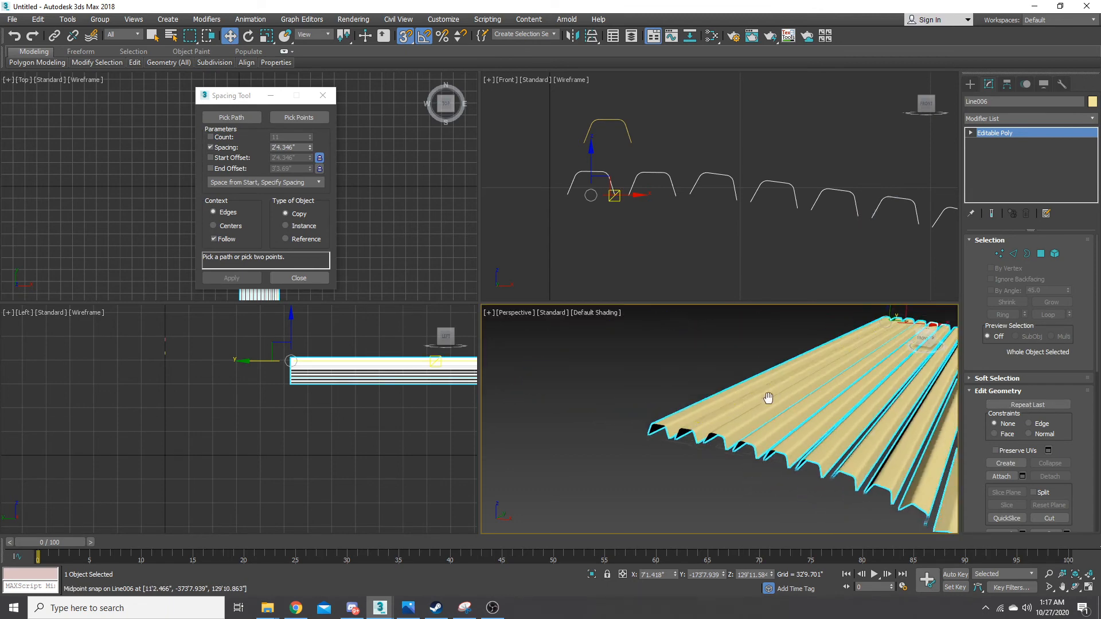
{"action": "scroll", "coordinate": [768, 398], "scroll_direction": "down", "scroll_amount": 3}
{"action": "right_click", "coordinate": [835, 442]}
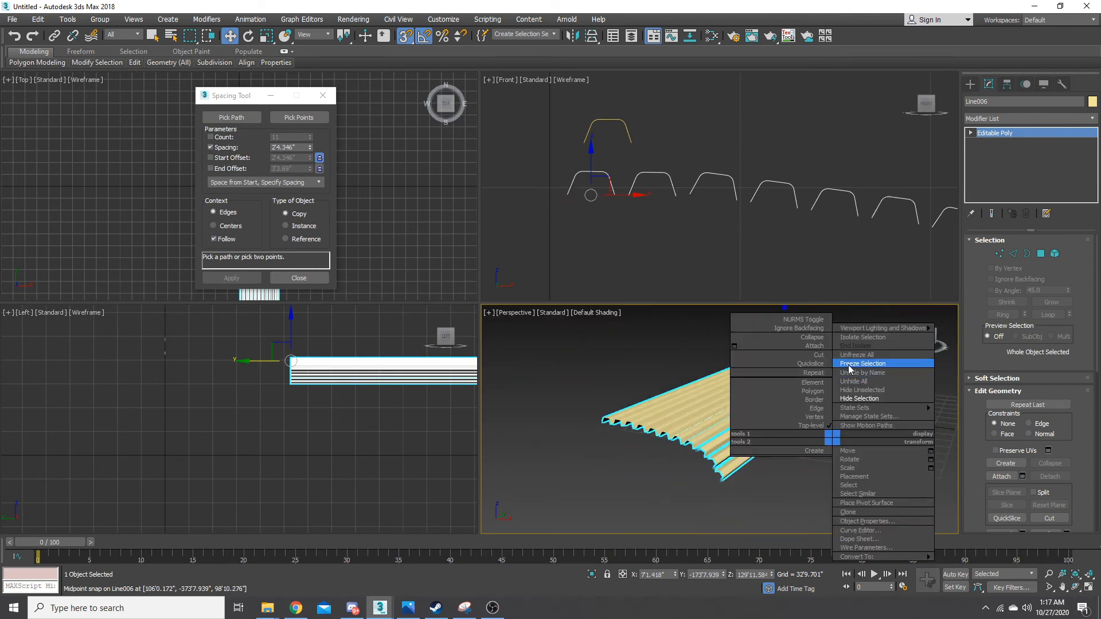
{"action": "left_click", "coordinate": [854, 381]}
{"action": "scroll", "coordinate": [697, 421], "scroll_direction": "up", "scroll_amount": 2}
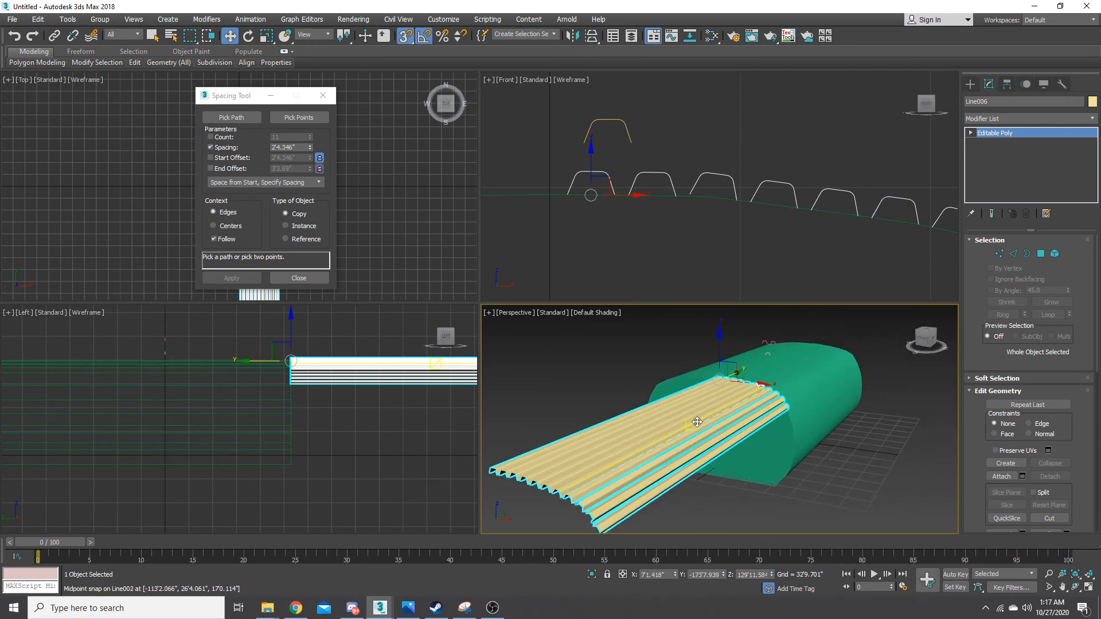
- Move the corrugation strips lengthwise in the Left view until they line up over the rounded body, and deselect them
{"action": "scroll", "coordinate": [708, 260], "scroll_direction": "down", "scroll_amount": 5}
{"action": "scroll", "coordinate": [279, 413], "scroll_direction": "down", "scroll_amount": 4}
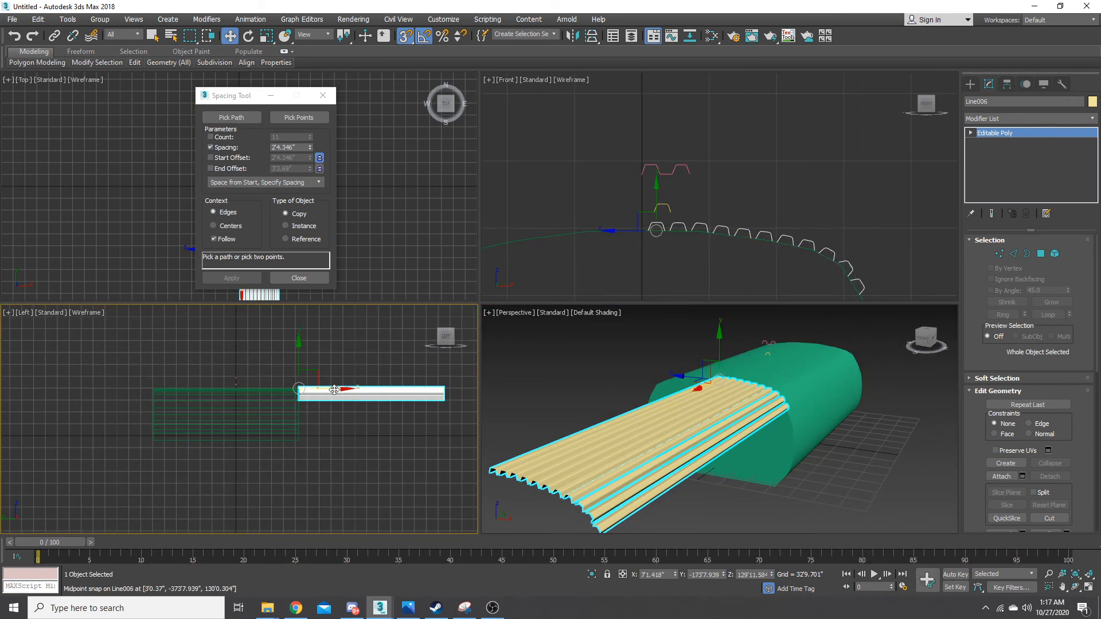
{"action": "left_click_drag", "start_coordinate": [331, 391], "coordinate": [186, 392]}
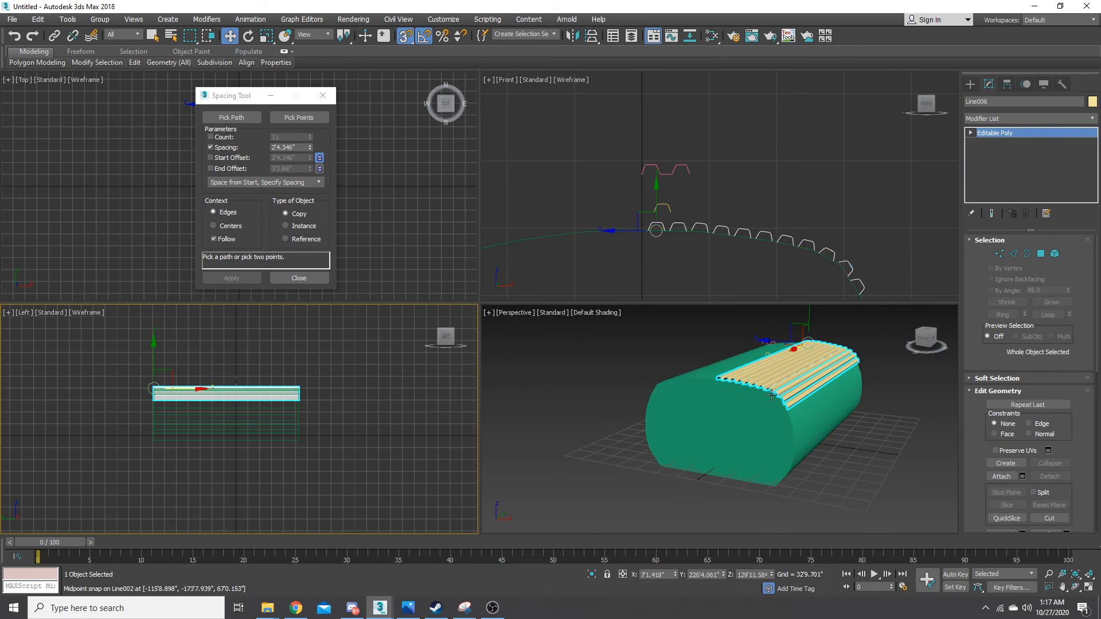
{"action": "right_click", "coordinate": [873, 425]}
{"action": "left_click", "coordinate": [874, 422]}
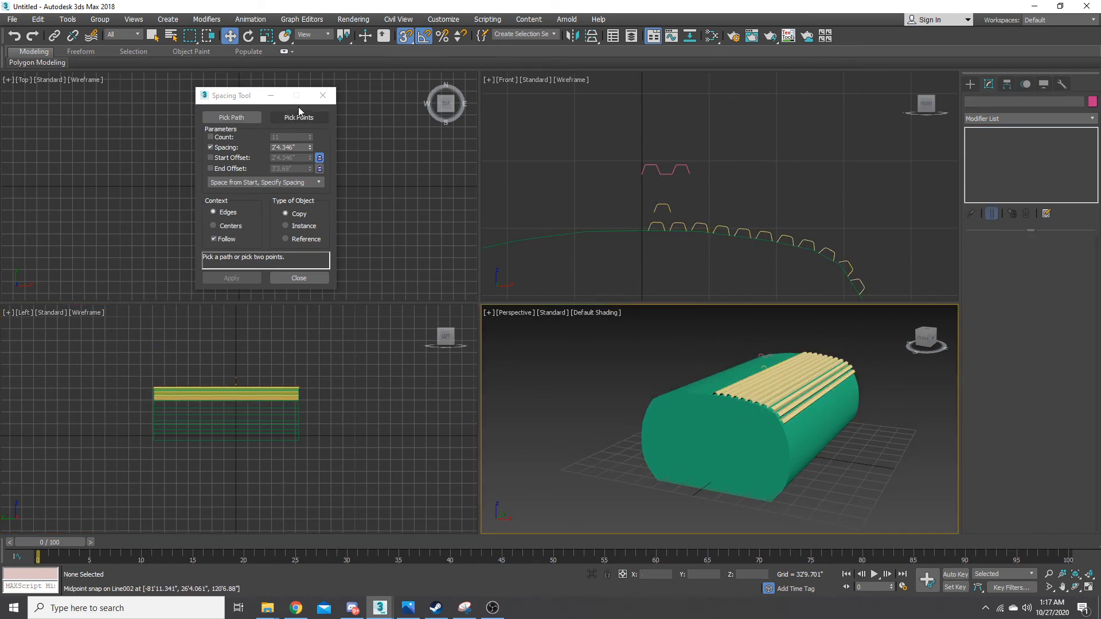
- Minimise the Spacing Tool, maximise the Perspective view, and examine how the strips' lower edges meet the rounded body
{"action": "left_click", "coordinate": [278, 97]}
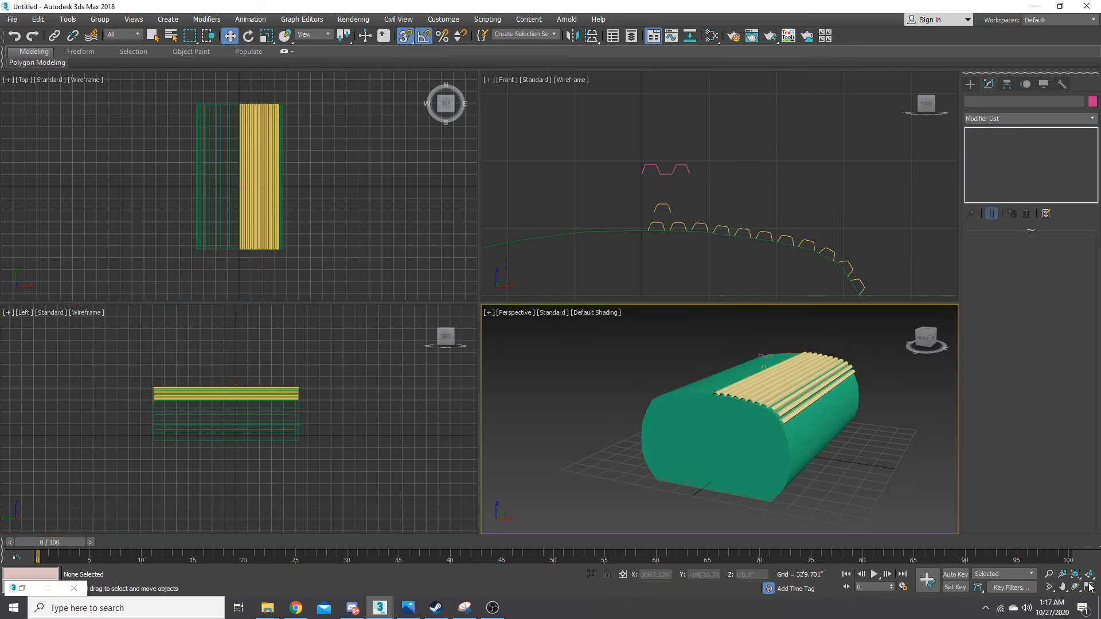
{"action": "left_click", "coordinate": [1088, 587]}
{"action": "scroll", "coordinate": [733, 307], "scroll_direction": "up", "scroll_amount": 10}
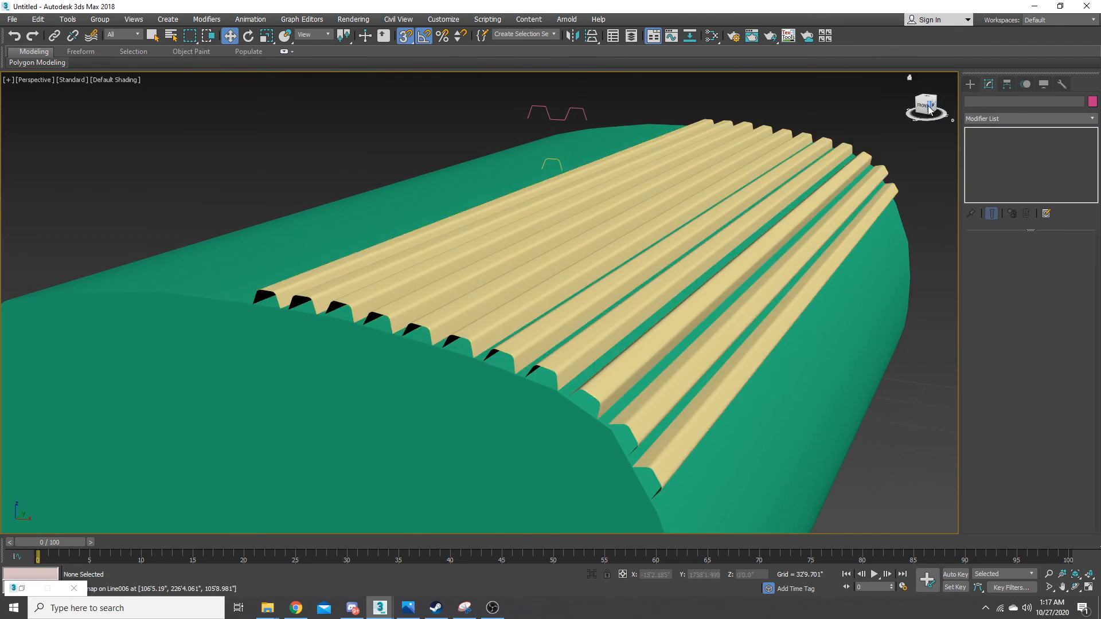
{"action": "scroll", "coordinate": [180, 521], "scroll_direction": "down", "scroll_amount": 2}
{"action": "middle_click_drag", "start_coordinate": [181, 521], "coordinate": [612, 302], "text": "alt"}
{"action": "scroll", "coordinate": [611, 302], "scroll_direction": "up", "scroll_amount": 4}
{"action": "scroll", "coordinate": [608, 307], "scroll_direction": "down", "scroll_amount": 2}
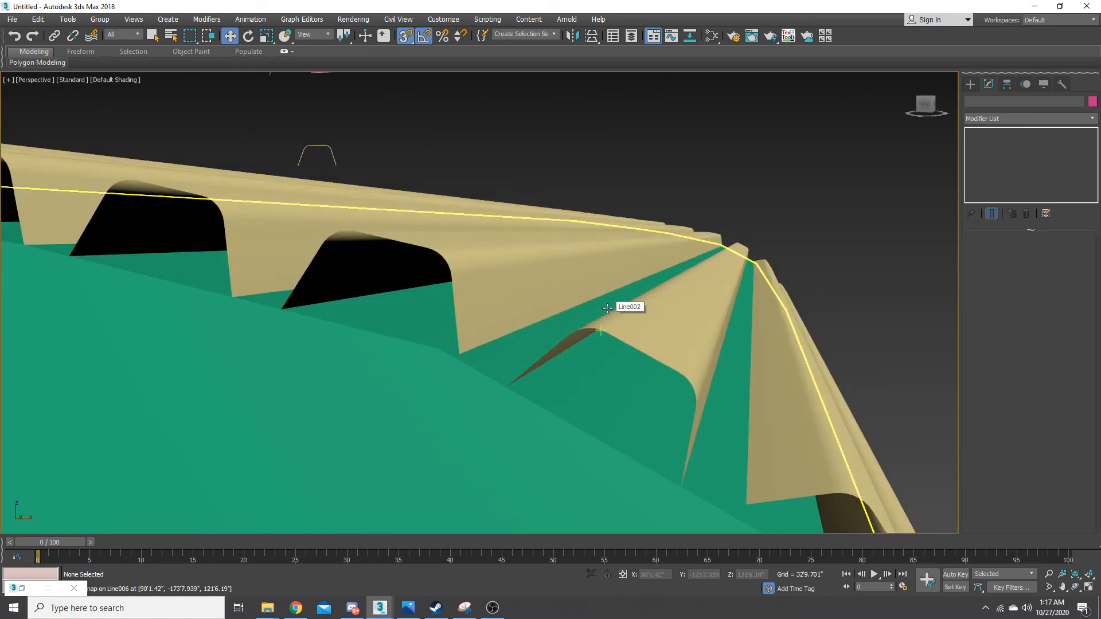
{"action": "scroll", "coordinate": [669, 401], "scroll_direction": "up", "scroll_amount": 4}
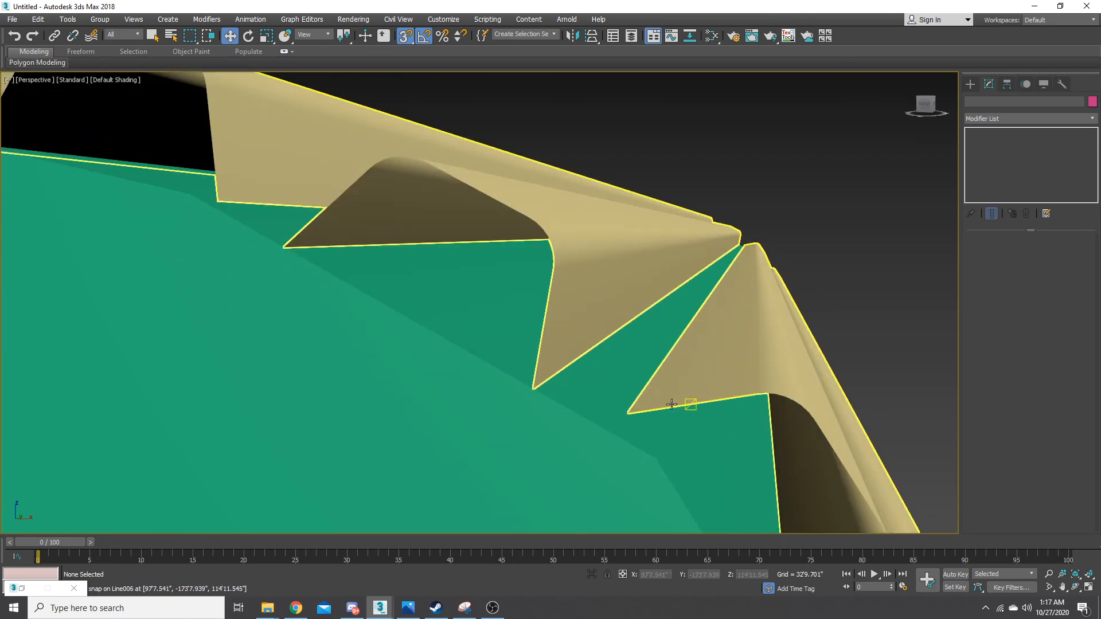
- Turn off snapping and move the raised foot vertices of the strip at the profile's sharp bend onto the body curve in the Front view
{"action": "left_click", "coordinate": [672, 403]}
{"action": "left_click", "coordinate": [998, 254]}
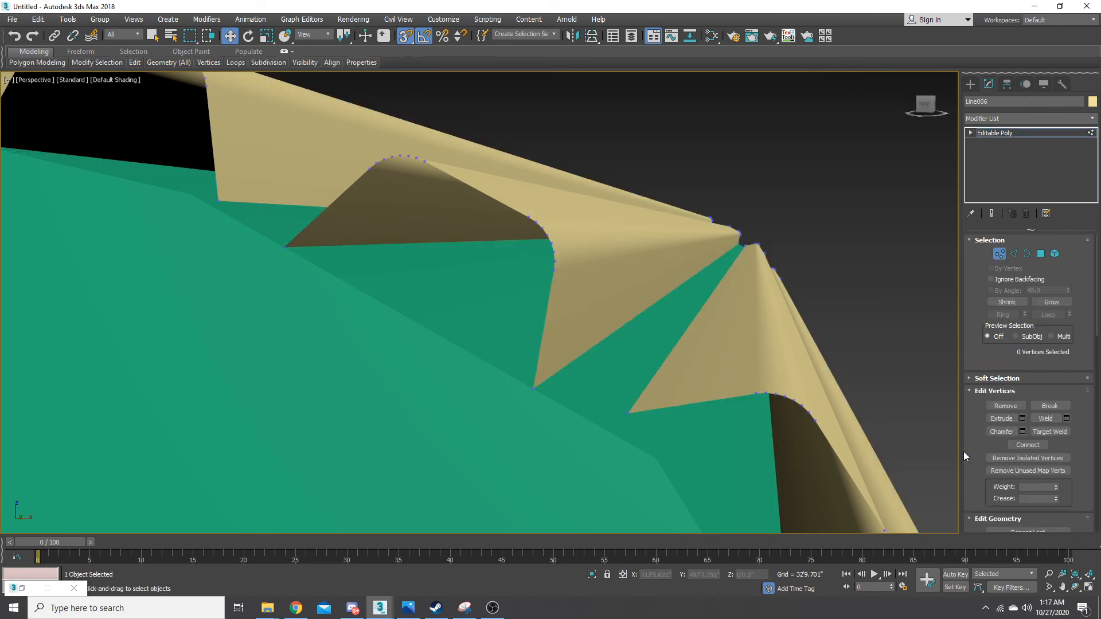
{"action": "left_click", "coordinate": [1087, 587]}
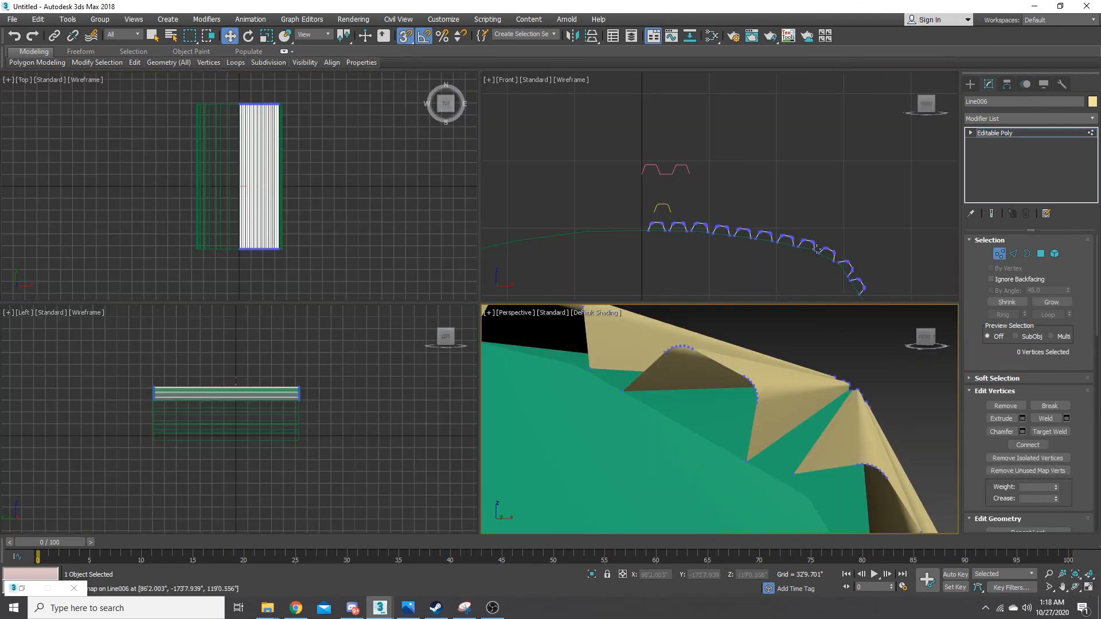
{"action": "scroll", "coordinate": [867, 275], "scroll_direction": "up", "scroll_amount": 10}
{"action": "left_click_drag", "start_coordinate": [717, 189], "coordinate": [690, 220]}
{"action": "middle_click_drag", "start_coordinate": [690, 220], "coordinate": [682, 213]}
{"action": "left_click", "coordinate": [397, 39]}
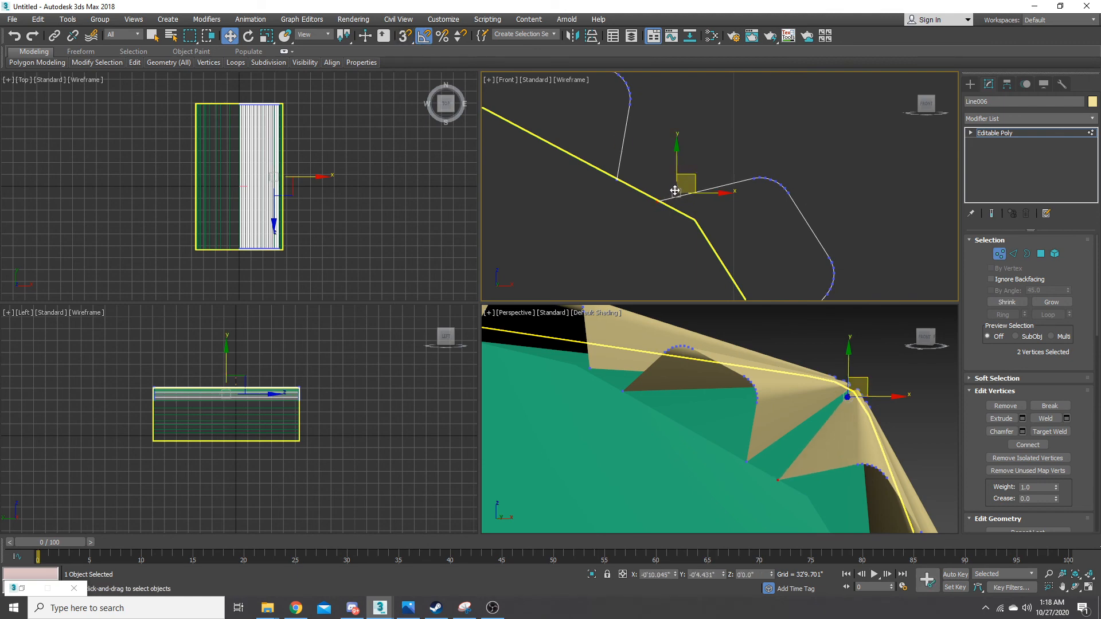
{"action": "left_click_drag", "start_coordinate": [674, 189], "coordinate": [673, 194]}
- Lower the raised-side vertices of the strip over the profile's gentle bend until its foot meets the body curve in the Front view
{"action": "scroll", "coordinate": [717, 189], "scroll_direction": "down", "scroll_amount": 5}
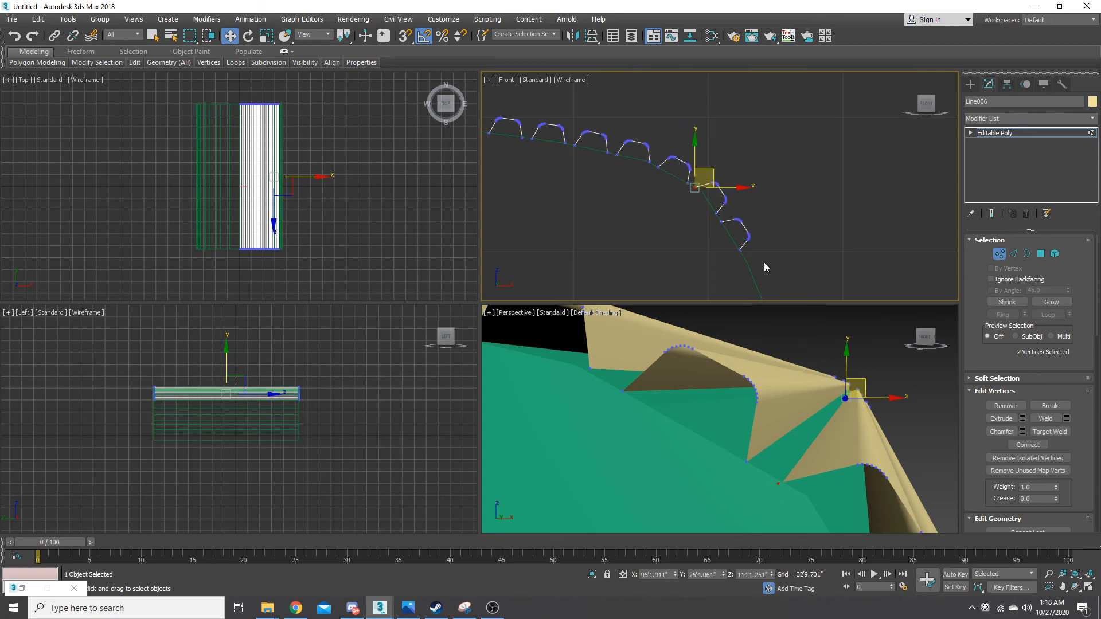
{"action": "middle_click_drag", "start_coordinate": [764, 263], "coordinate": [832, 269]}
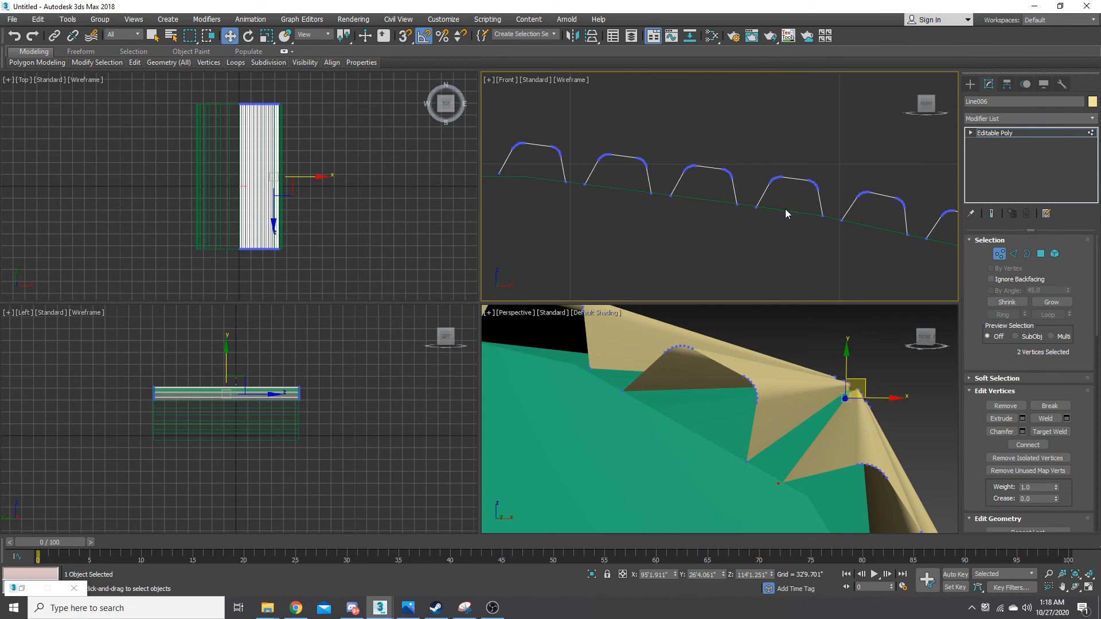
{"action": "key", "text": "ctrl+z"}
{"action": "scroll", "coordinate": [672, 206], "scroll_direction": "up", "scroll_amount": 5}
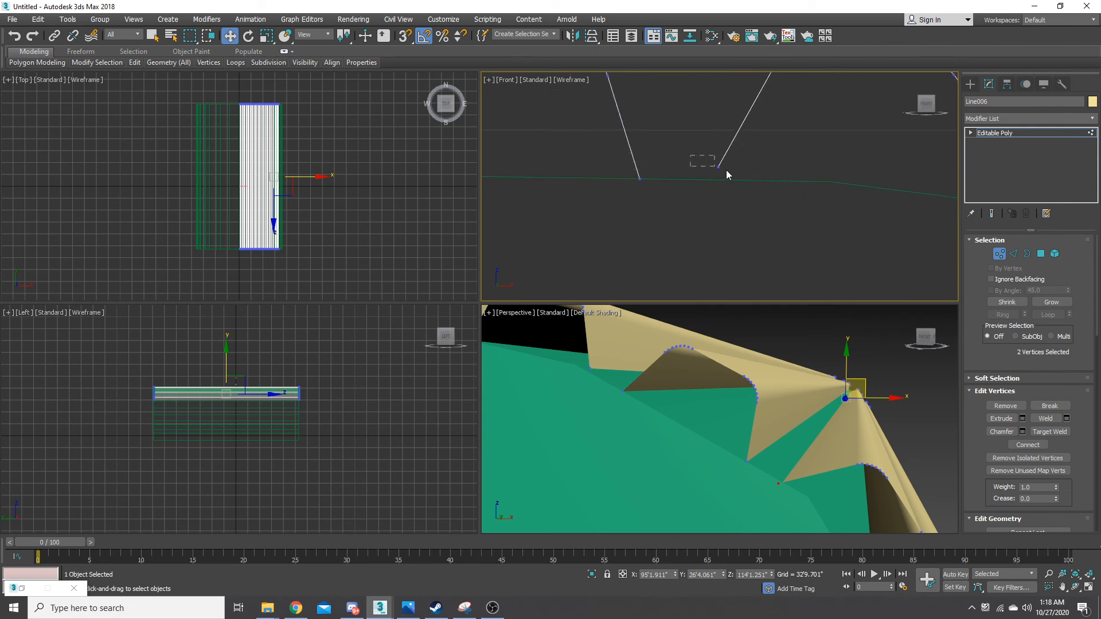
{"action": "scroll", "coordinate": [726, 169], "scroll_direction": "down", "scroll_amount": 5}
{"action": "left_click_drag", "start_coordinate": [638, 158], "coordinate": [724, 252]}
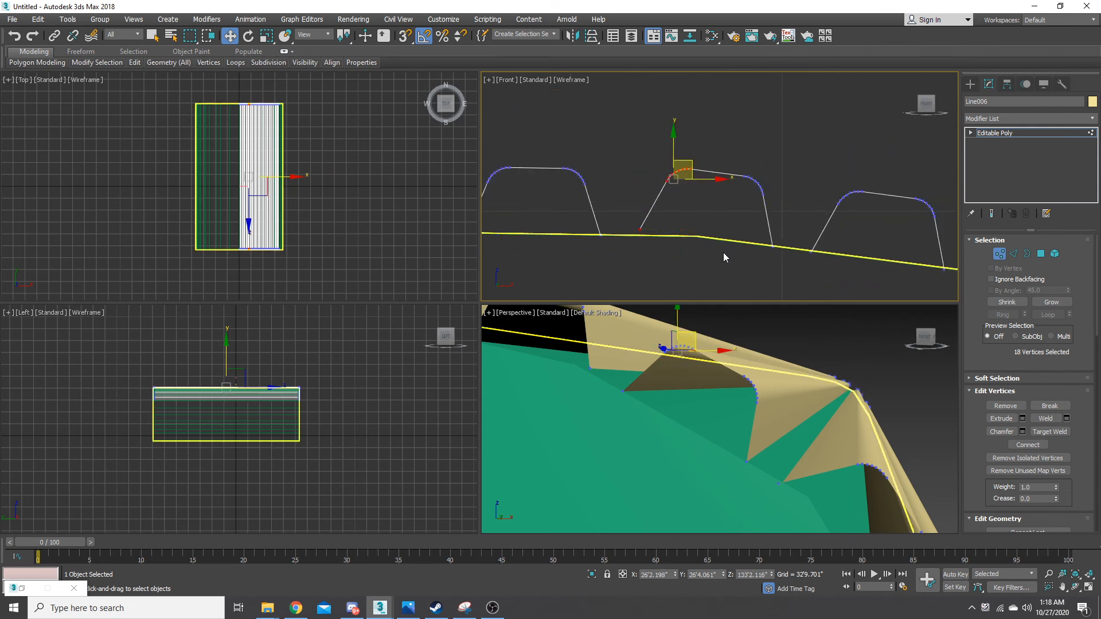
{"action": "scroll", "coordinate": [692, 223], "scroll_direction": "up", "scroll_amount": 4}
{"action": "left_click_drag", "start_coordinate": [658, 90], "coordinate": [652, 113]}
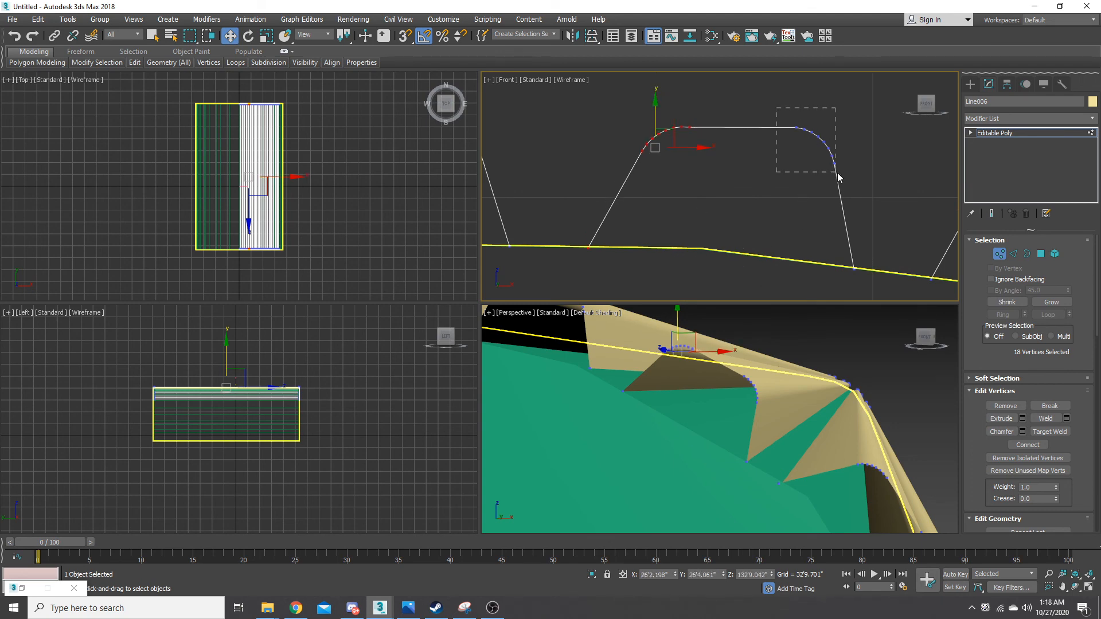
- Lower the opposite rounded top corner of the same strip slightly so its top follows the body slope, and deselect the vertices
{"action": "left_click_drag", "start_coordinate": [837, 173], "coordinate": [837, 174]}
{"action": "left_click_drag", "start_coordinate": [819, 114], "coordinate": [818, 122]}
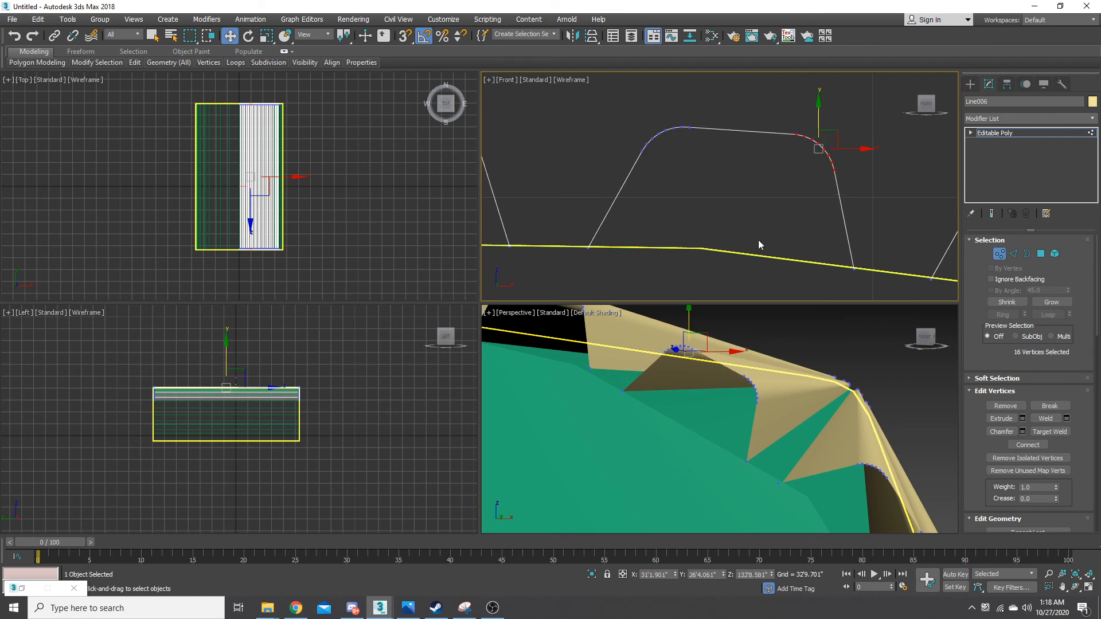
{"action": "scroll", "coordinate": [759, 247], "scroll_direction": "down", "scroll_amount": 5}
{"action": "scroll", "coordinate": [792, 167], "scroll_direction": "down", "scroll_amount": 5}
{"action": "left_click", "coordinate": [825, 256]}
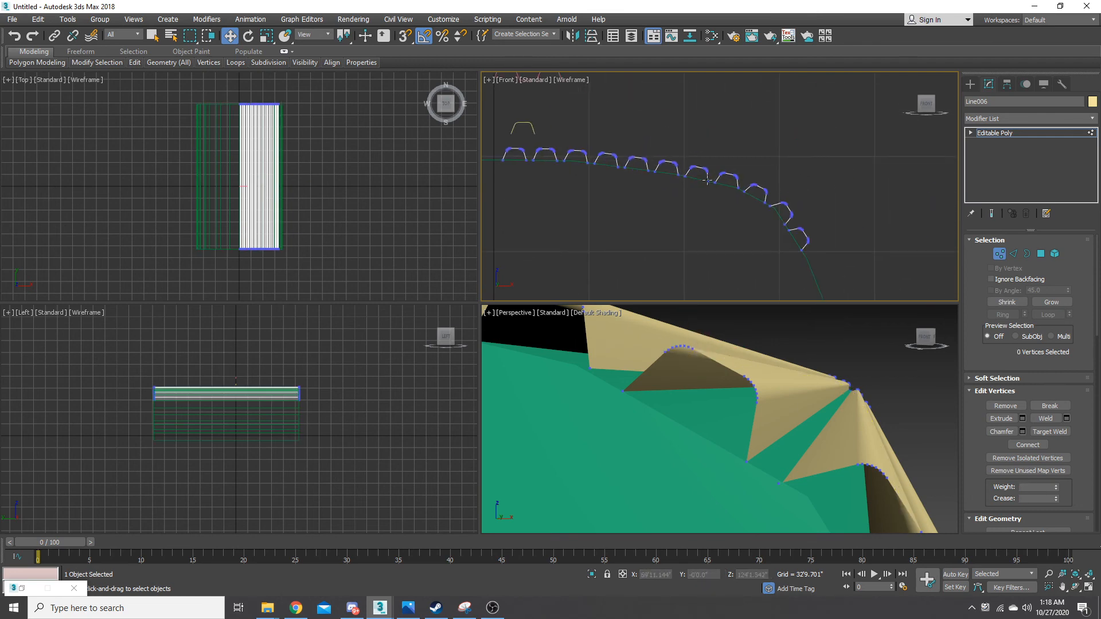
- Move the rounded upper corner vertices of the strip at the profile's sharp bend slightly outward and up, and deselect them
{"action": "scroll", "coordinate": [780, 194], "scroll_direction": "up", "scroll_amount": 5}
{"action": "scroll", "coordinate": [780, 194], "scroll_direction": "up", "scroll_amount": 3}
{"action": "middle_click_drag", "start_coordinate": [801, 247], "coordinate": [777, 156]}
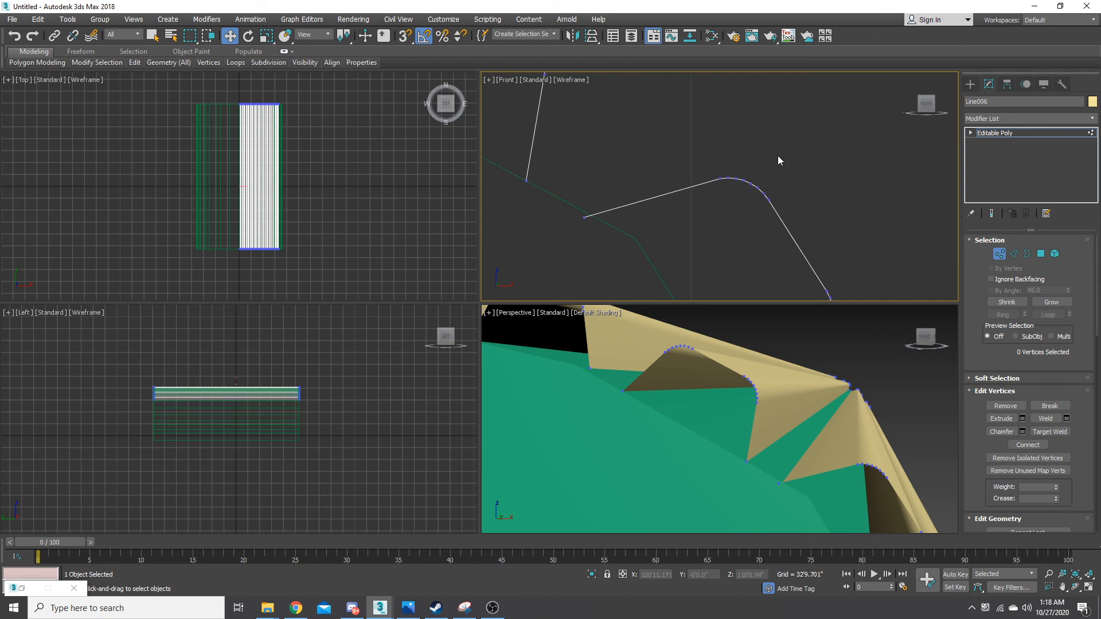
{"action": "left_click_drag", "start_coordinate": [803, 165], "coordinate": [655, 215]}
{"action": "left_click_drag", "start_coordinate": [743, 163], "coordinate": [732, 156]}
{"action": "scroll", "coordinate": [769, 197], "scroll_direction": "down", "scroll_amount": 4}
{"action": "left_click", "coordinate": [822, 212]}
{"action": "scroll", "coordinate": [822, 212], "scroll_direction": "down", "scroll_amount": 5}
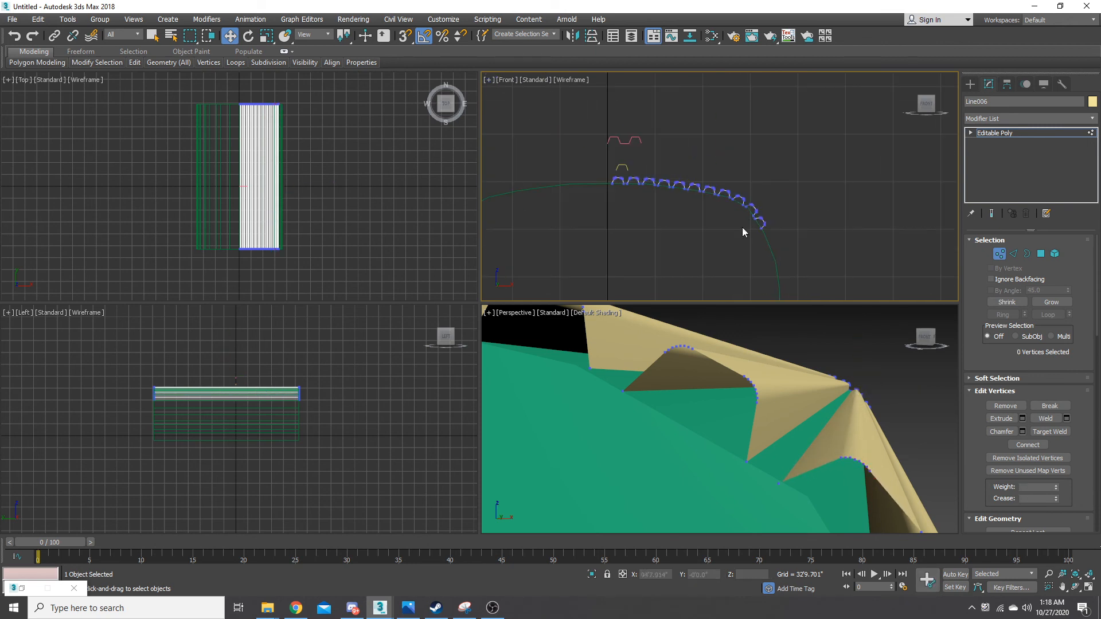
- Leave vertex editing, deselect the strips, and examine how they sit on the rounded body in the Perspective and Front views
{"action": "scroll", "coordinate": [793, 435], "scroll_direction": "down", "scroll_amount": 4}
{"action": "scroll", "coordinate": [793, 435], "scroll_direction": "down", "scroll_amount": 2}
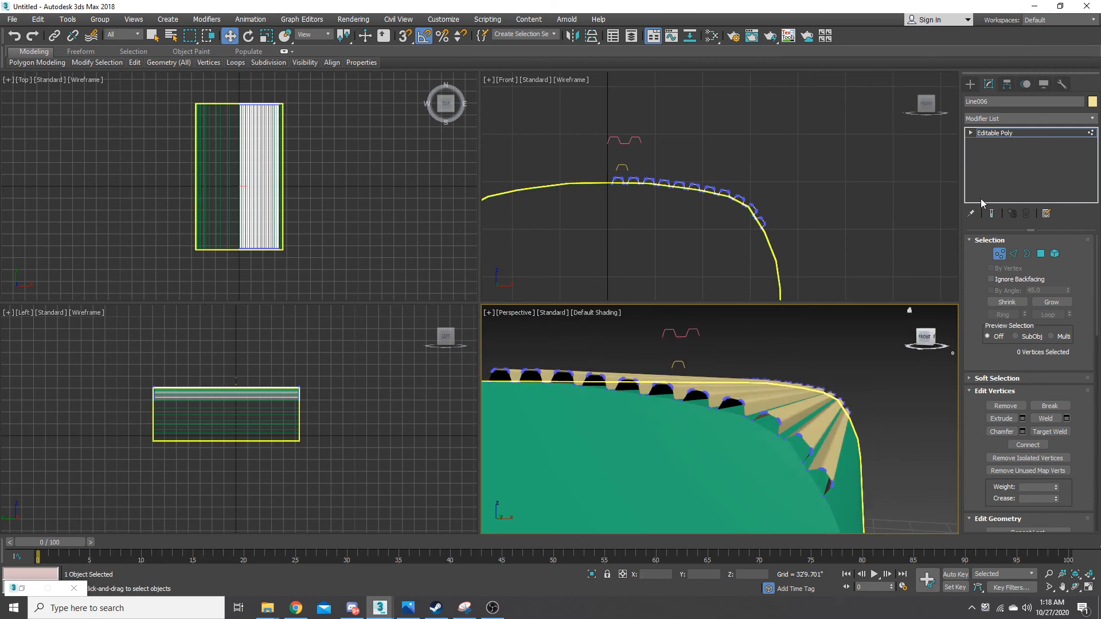
{"action": "left_click", "coordinate": [969, 85]}
{"action": "left_click", "coordinate": [881, 415]}
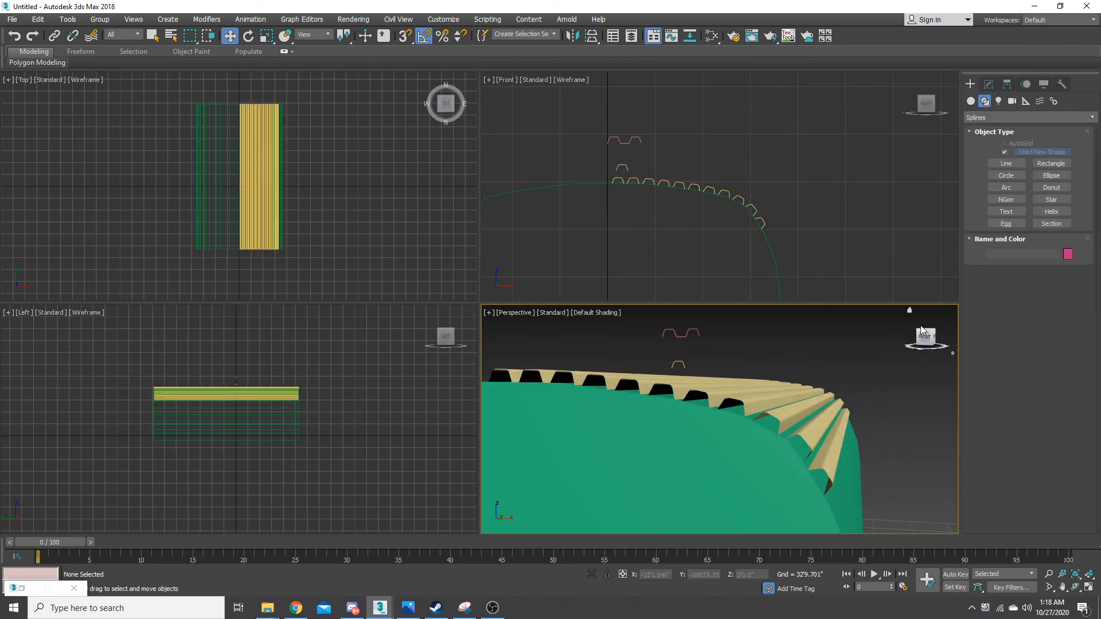
{"action": "left_click_drag", "start_coordinate": [923, 338], "coordinate": [880, 342]}
{"action": "left_click", "coordinate": [664, 430]}
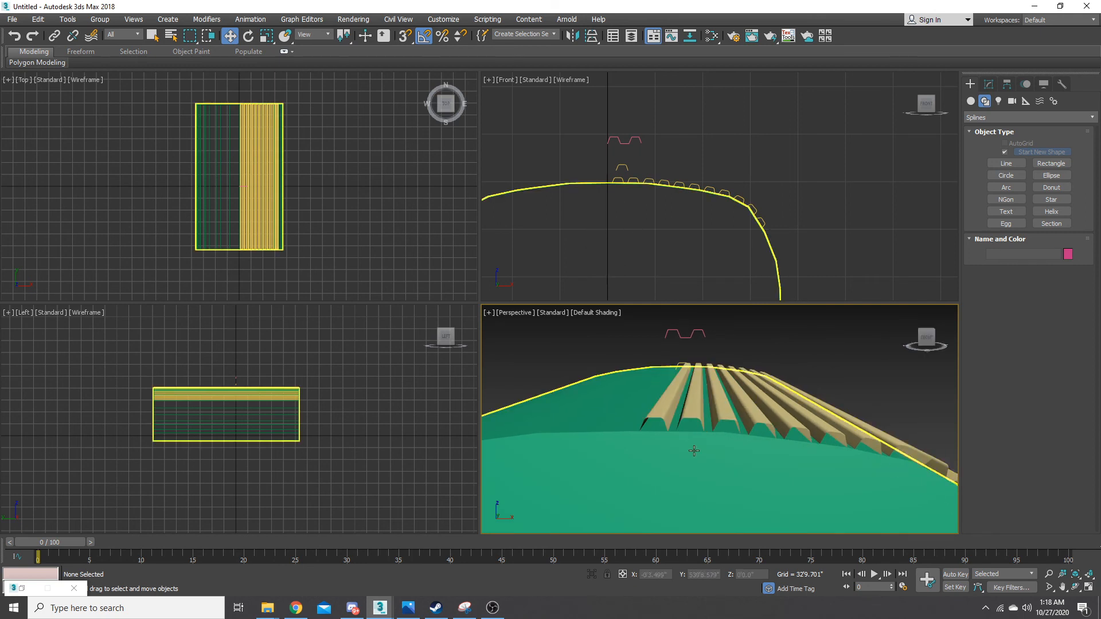
{"action": "scroll", "coordinate": [664, 430], "scroll_direction": "up", "scroll_amount": 5}
{"action": "scroll", "coordinate": [664, 431], "scroll_direction": "down", "scroll_amount": 5}
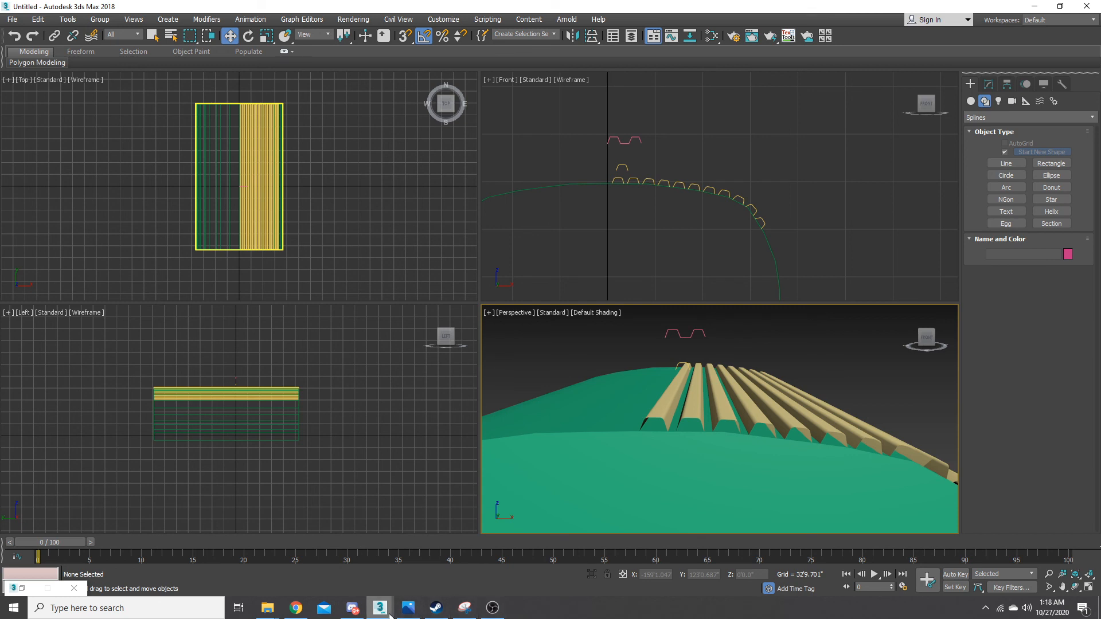
{"action": "scroll", "coordinate": [618, 169], "scroll_direction": "up", "scroll_amount": 10}
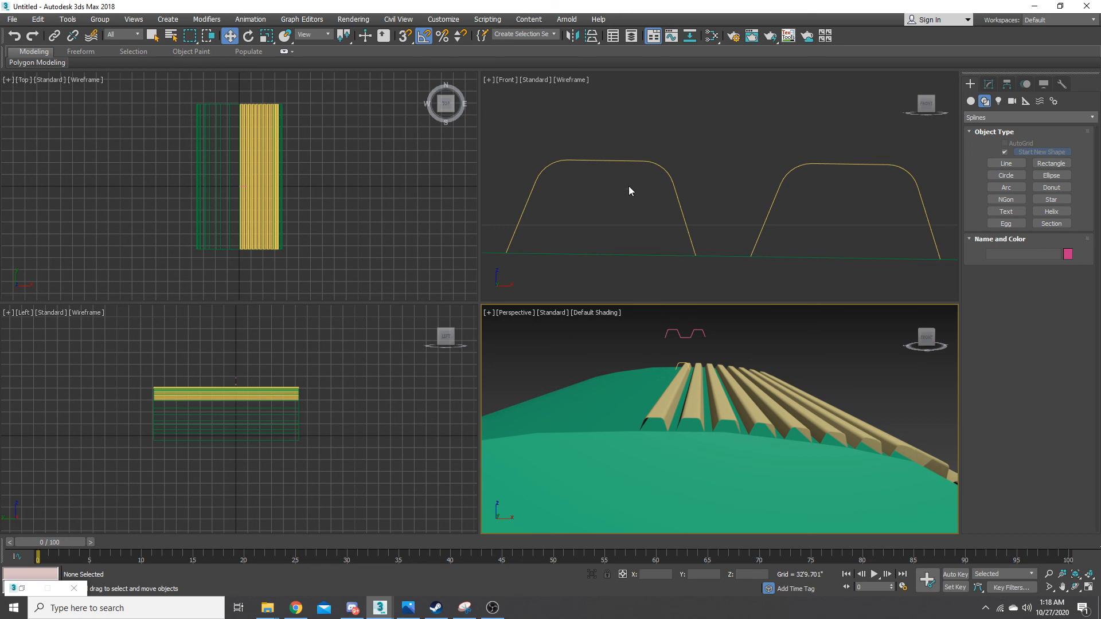
{"action": "scroll", "coordinate": [628, 186], "scroll_direction": "down", "scroll_amount": 2}
- Reopen the Spacing Tool with no objects selected
{"action": "left_click", "coordinate": [68, 19]}
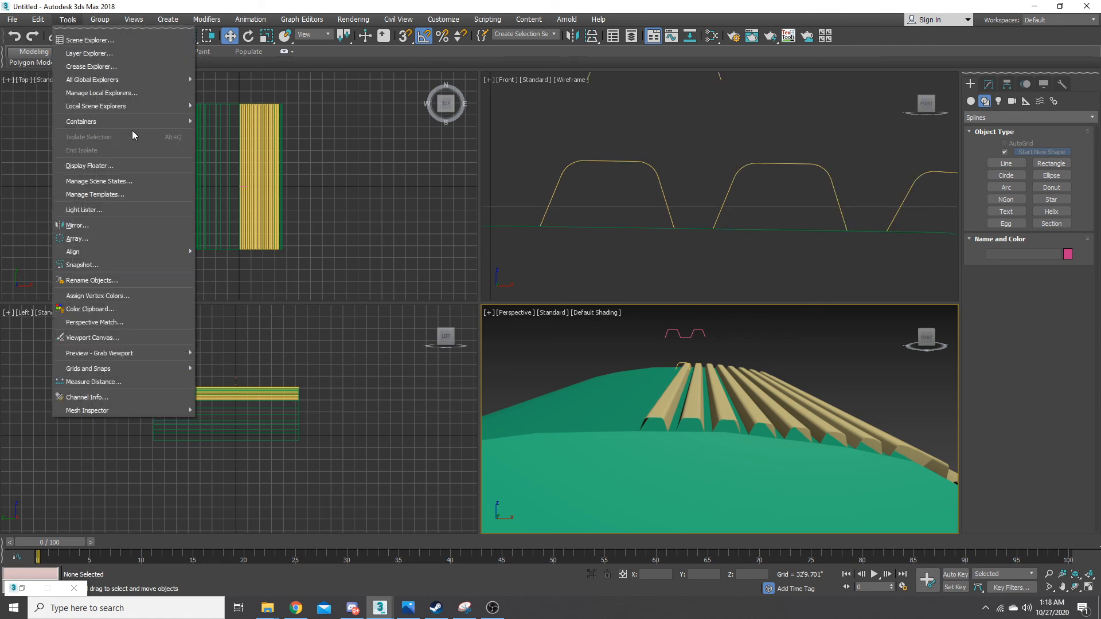
{"action": "mouse_move", "coordinate": [146, 251]}
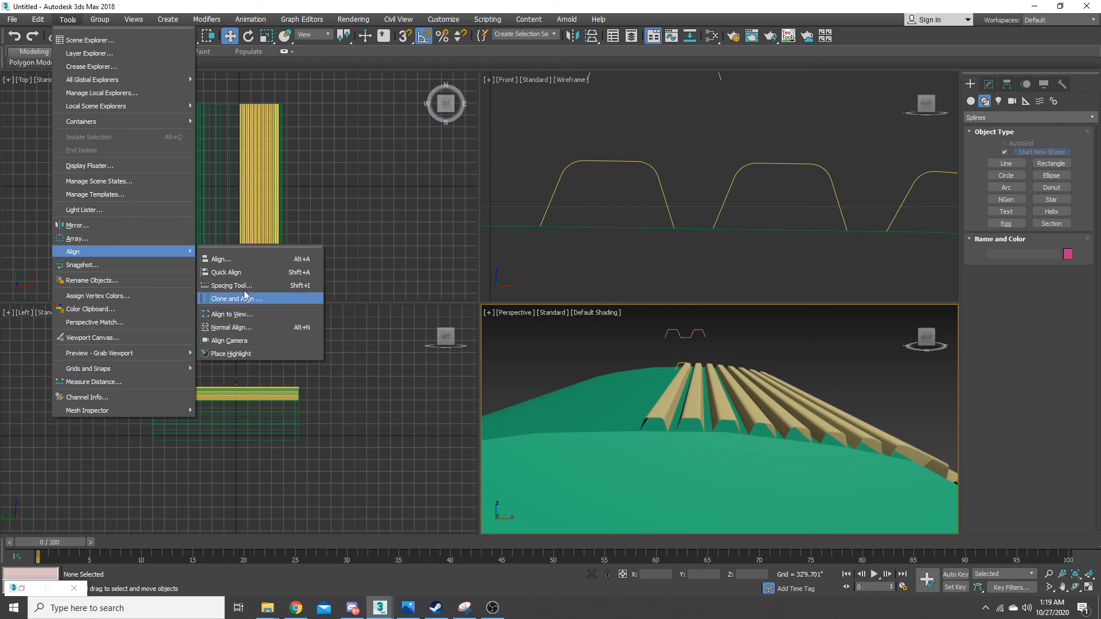
{"action": "left_click", "coordinate": [243, 286]}
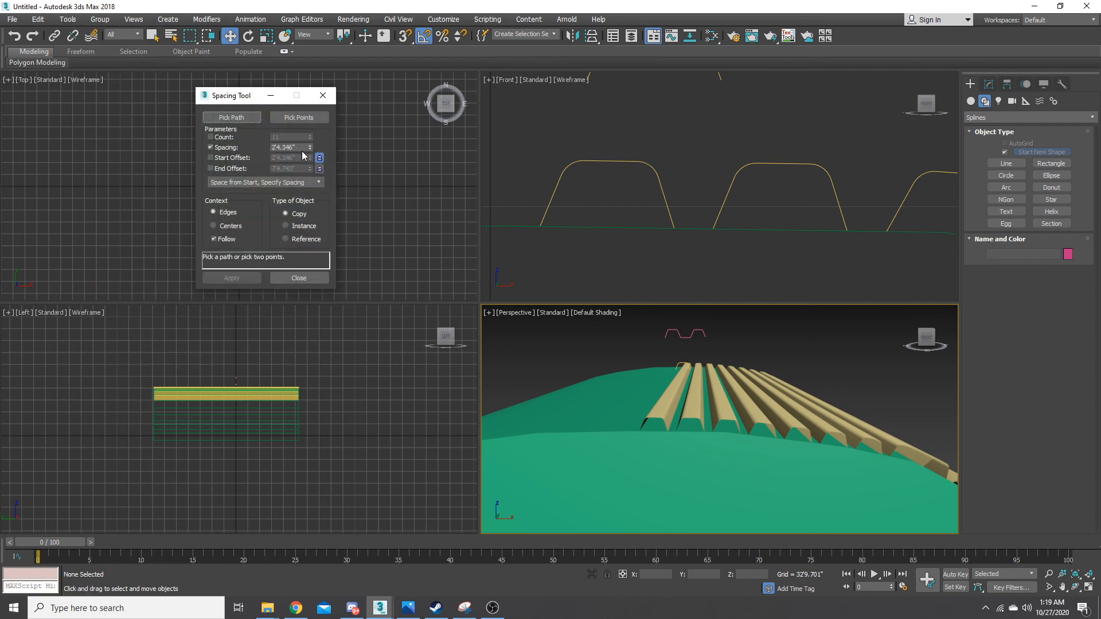